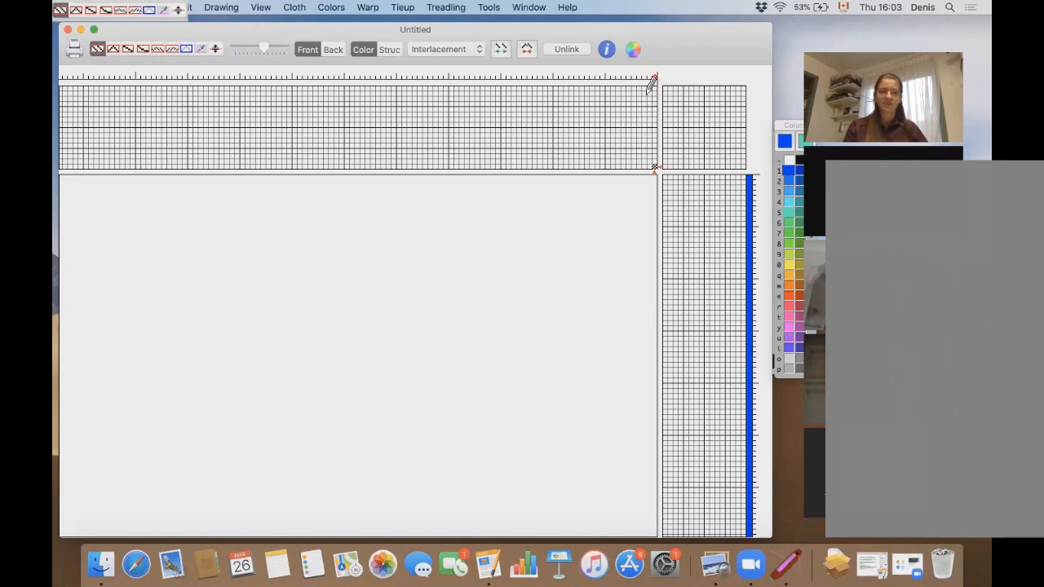
Step: Set the draft to 4 shafts and 4 treadles
click(404, 8)
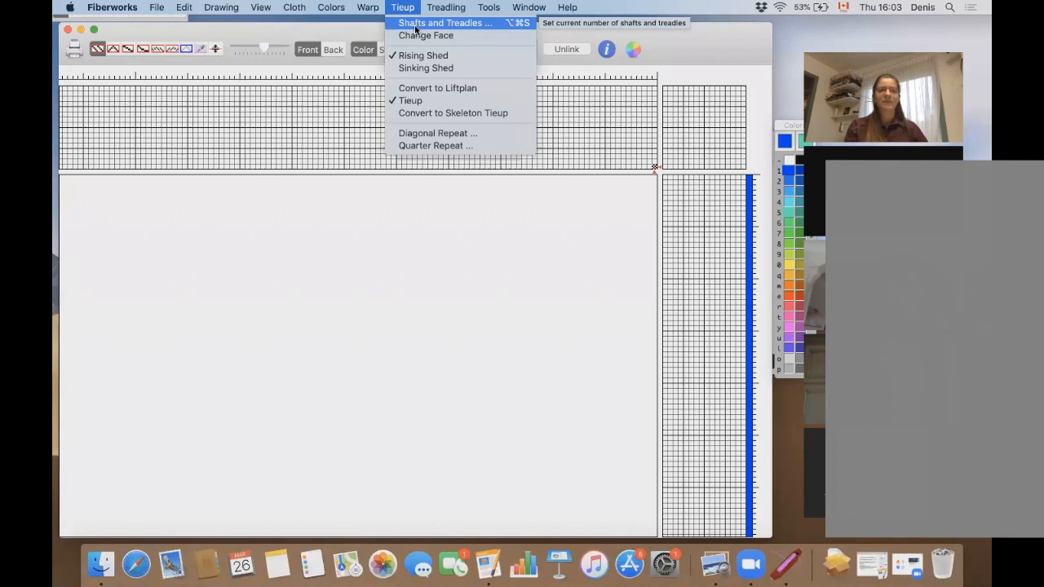
click(415, 27)
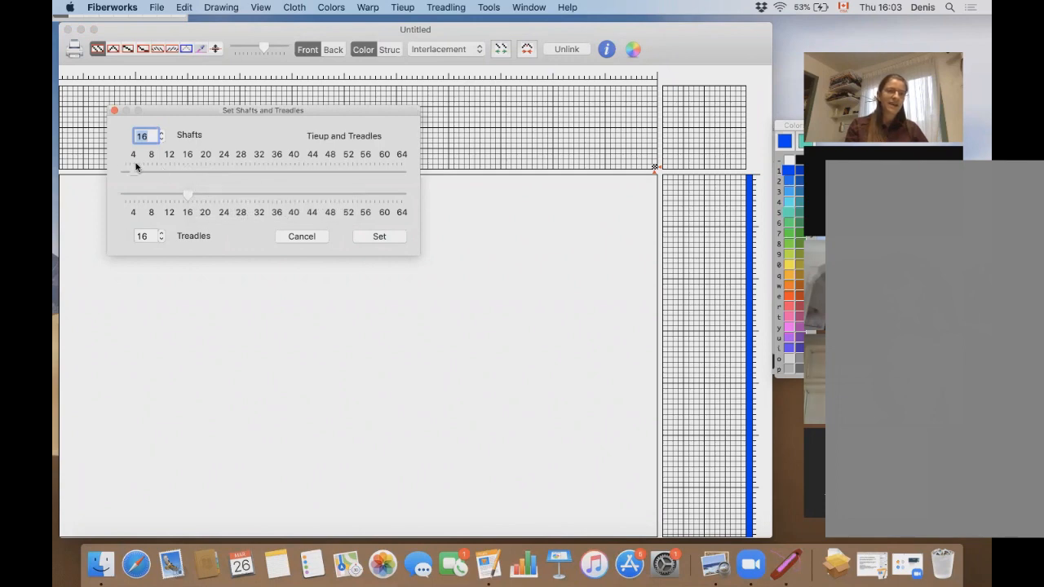
drag(132, 166, 133, 168)
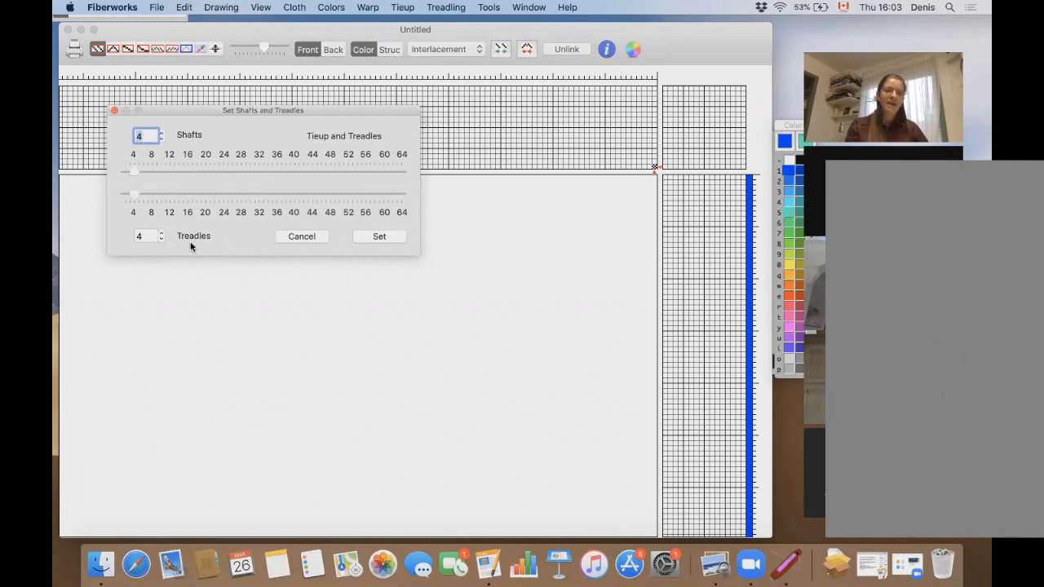
click(380, 237)
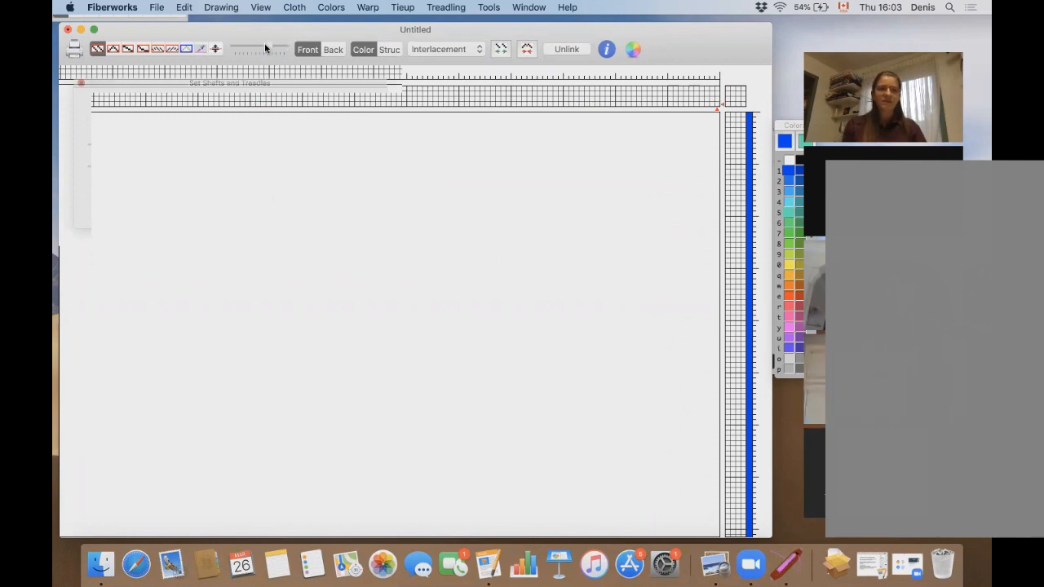
Step: Thread warp ends 1 to 36 as a repeating straight draw on shafts 1 to 4
drag(264, 48, 248, 47)
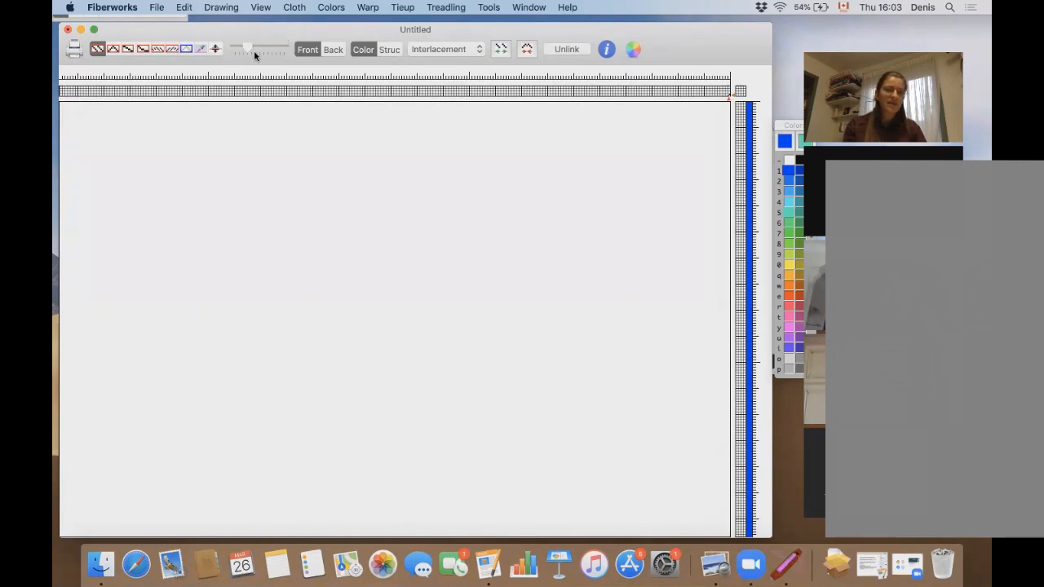
drag(248, 48, 281, 46)
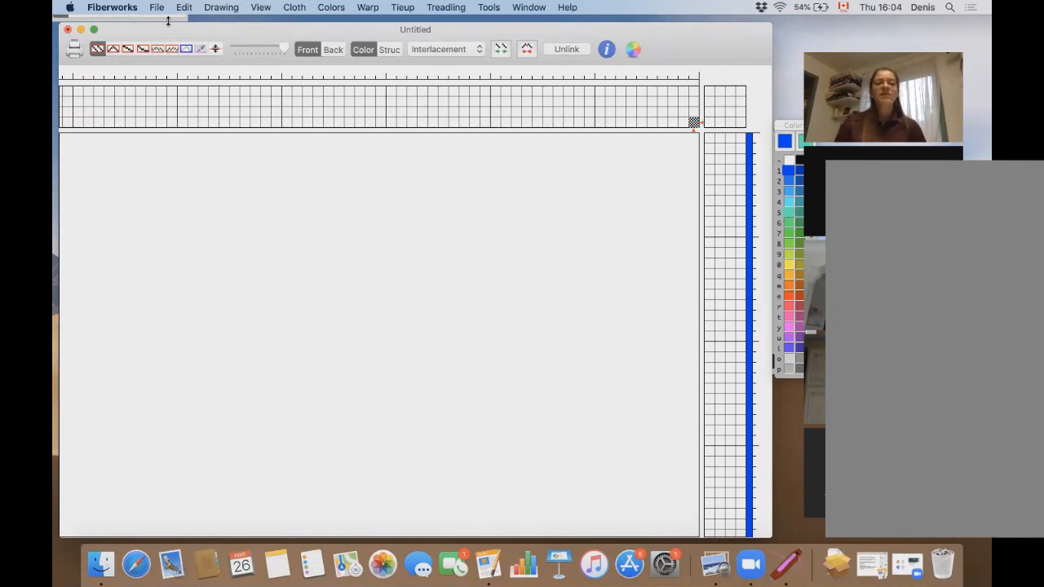
click(97, 48)
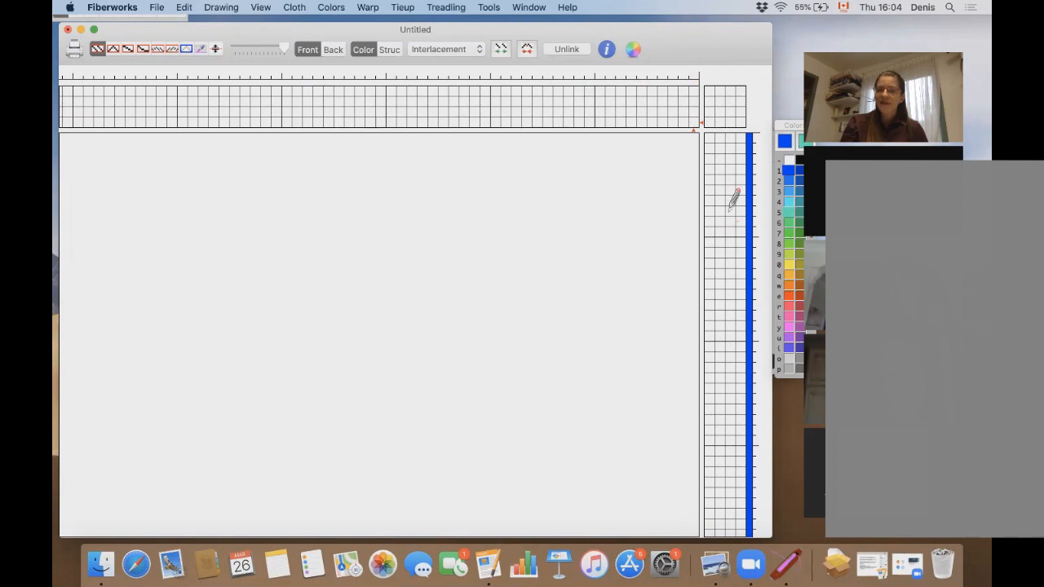
click(682, 111)
click(671, 99)
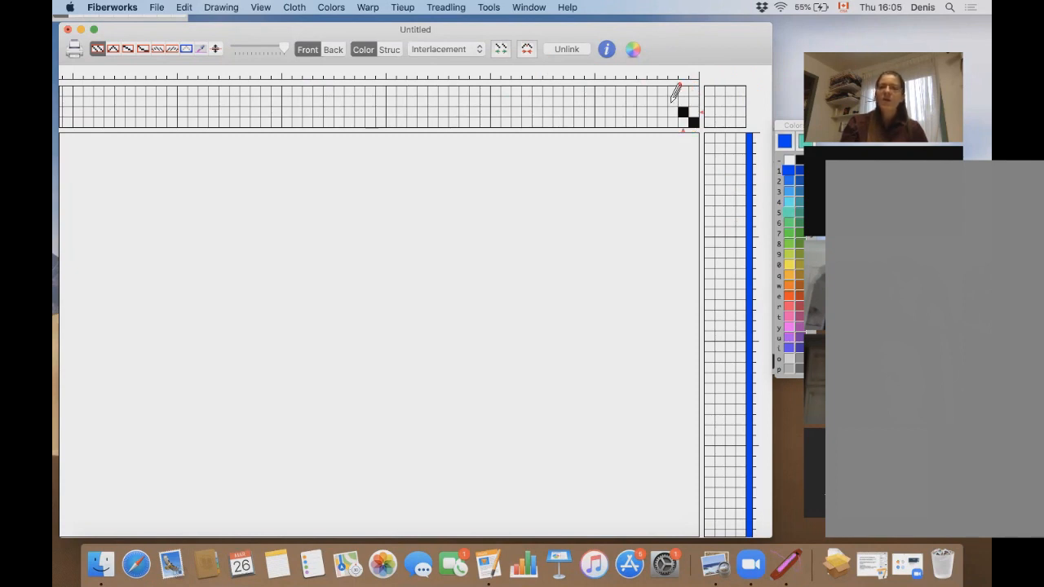
click(662, 91)
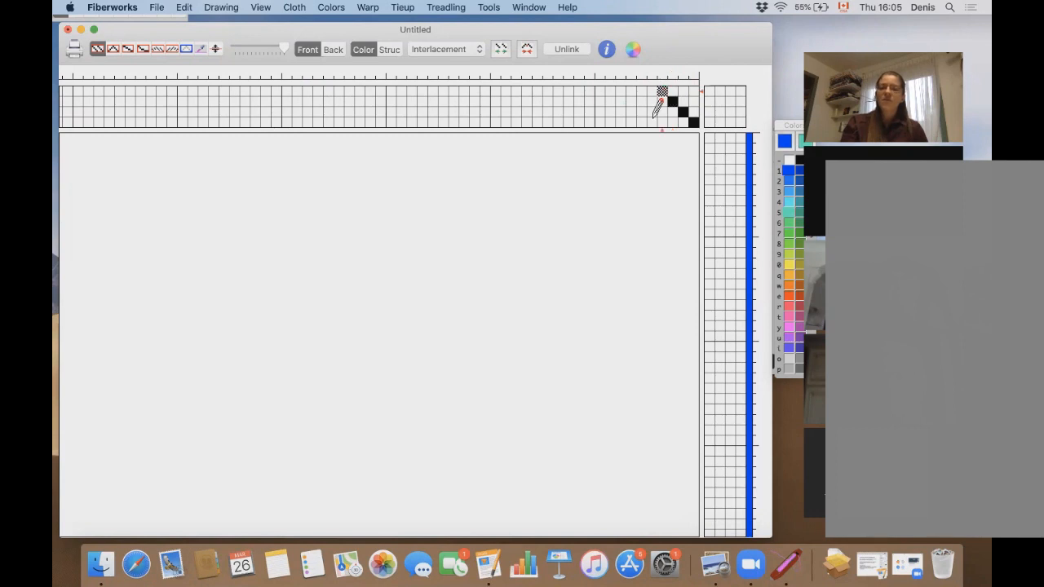
click(650, 121)
click(641, 111)
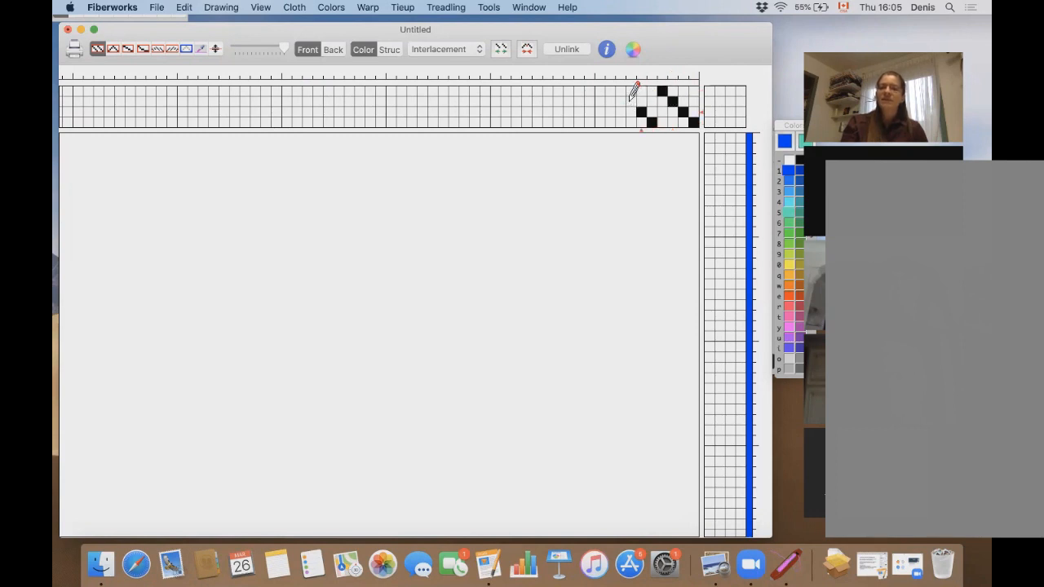
click(630, 100)
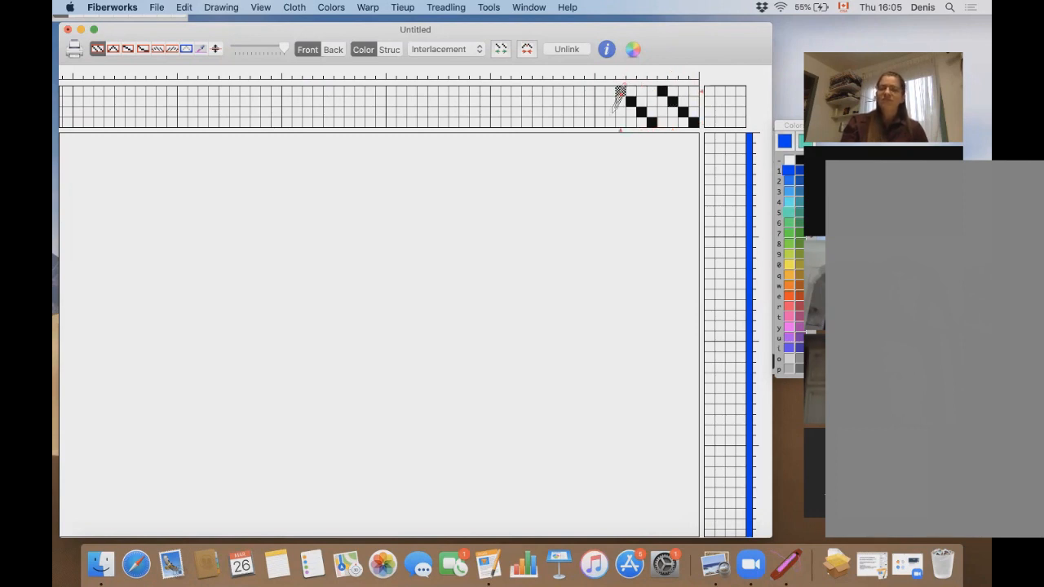
click(619, 90)
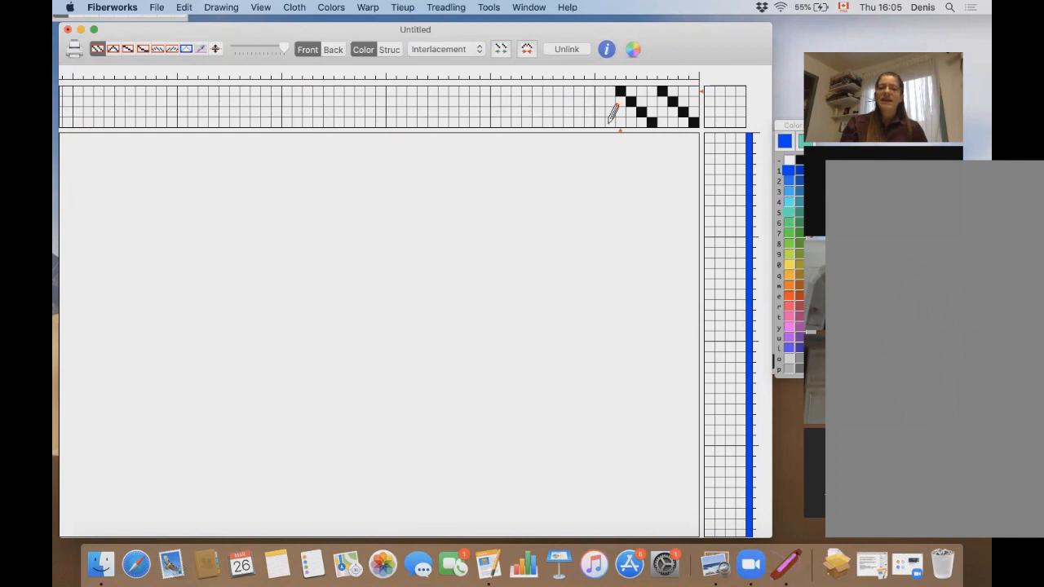
mouse_move(610, 121)
mouse_down()
mouse_move(580, 86)
mouse_move(411, 113)
mouse_move(353, 105)
mouse_move(348, 82)
mouse_move(351, 96)
mouse_move(330, 82)
mouse_up()
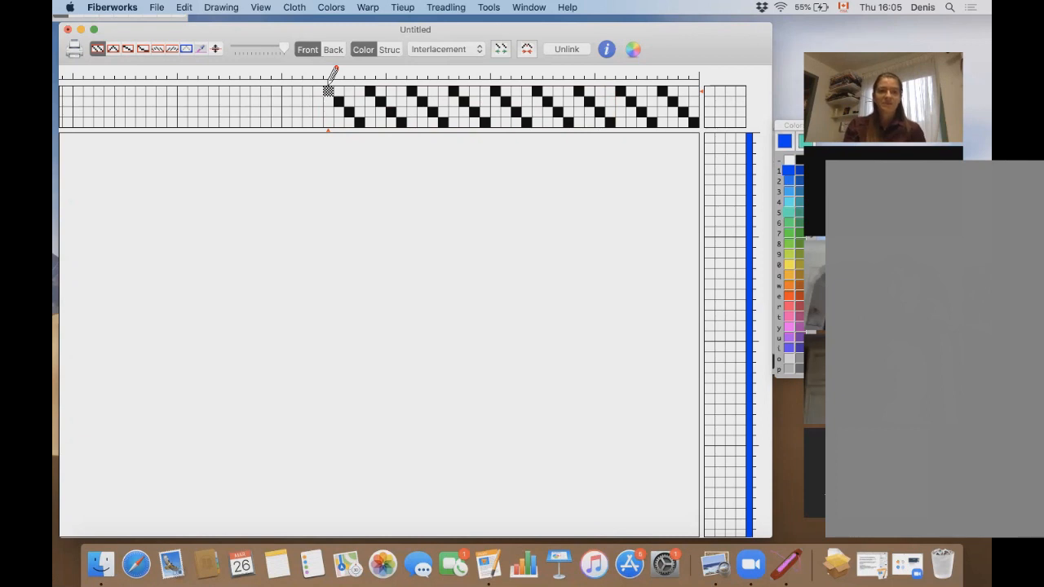
Step: Continue the threading as a point draw across warp ends 37 to 55, finishing on shaft 1
click(113, 50)
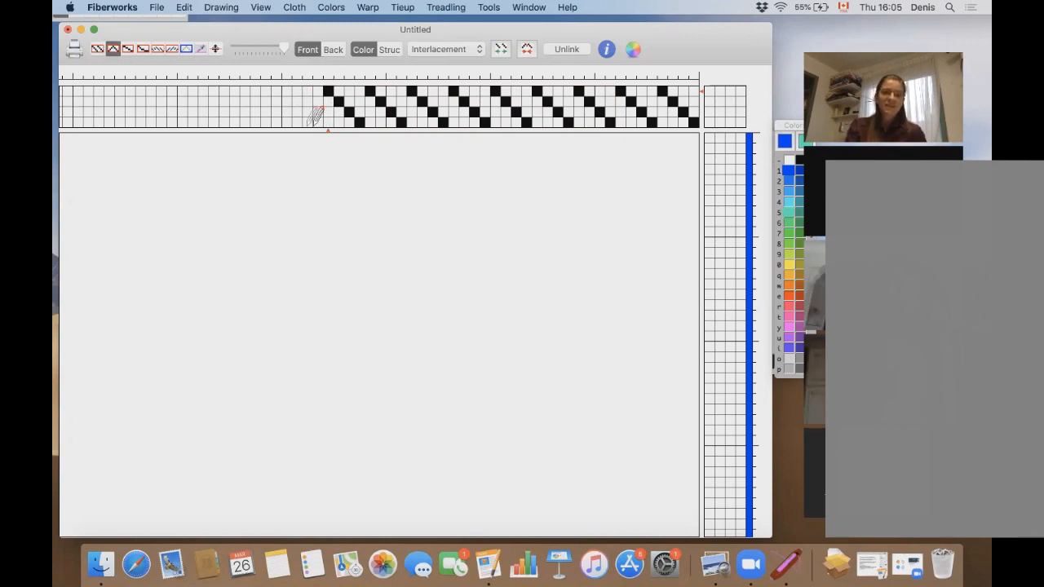
mouse_move(319, 120)
mouse_down()
mouse_move(187, 69)
mouse_move(95, 70)
mouse_move(127, 65)
mouse_up()
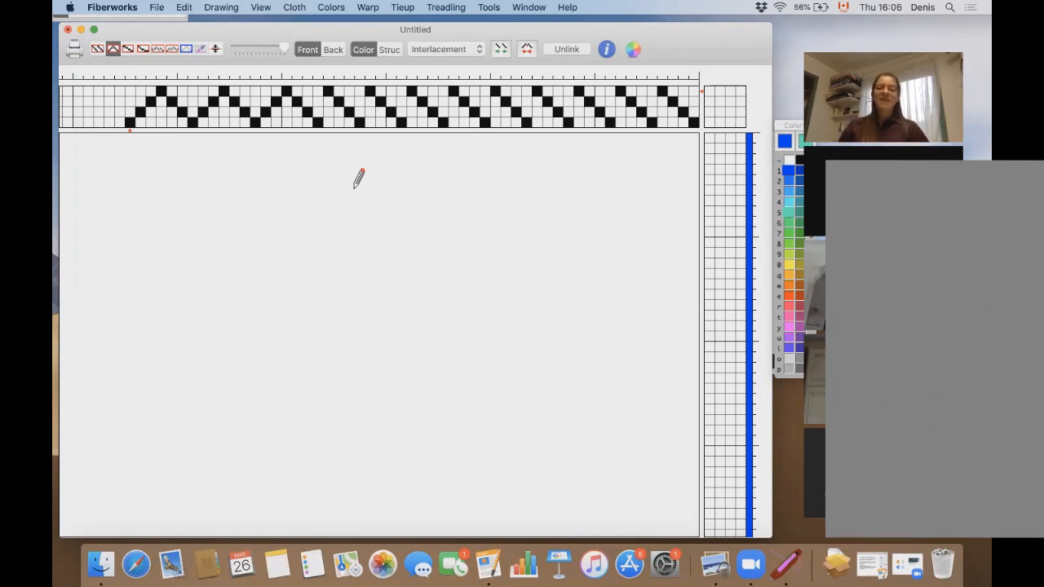
click(129, 122)
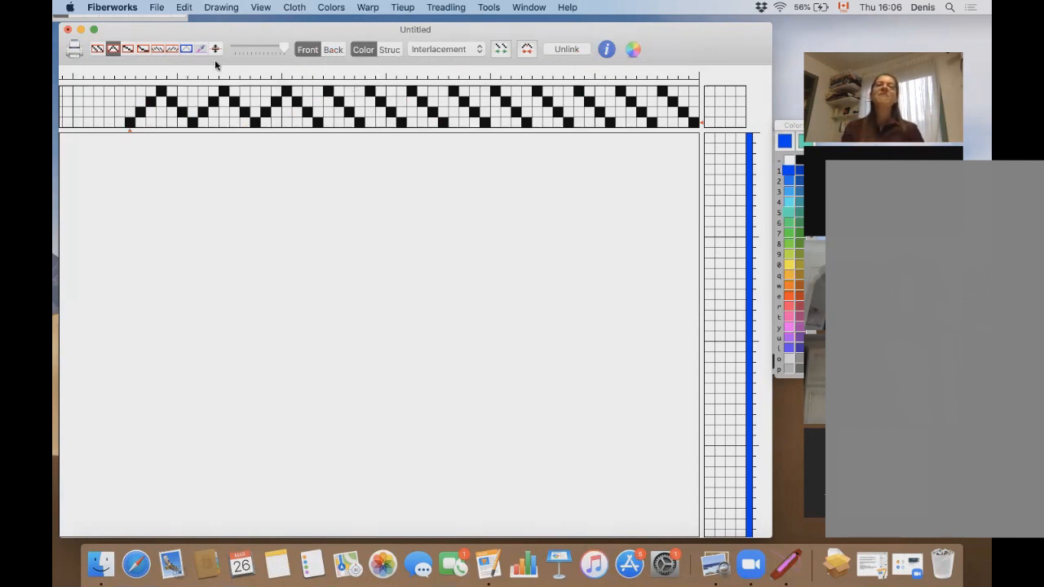
Step: Show thread numbering on the draft and check the draft information
click(260, 7)
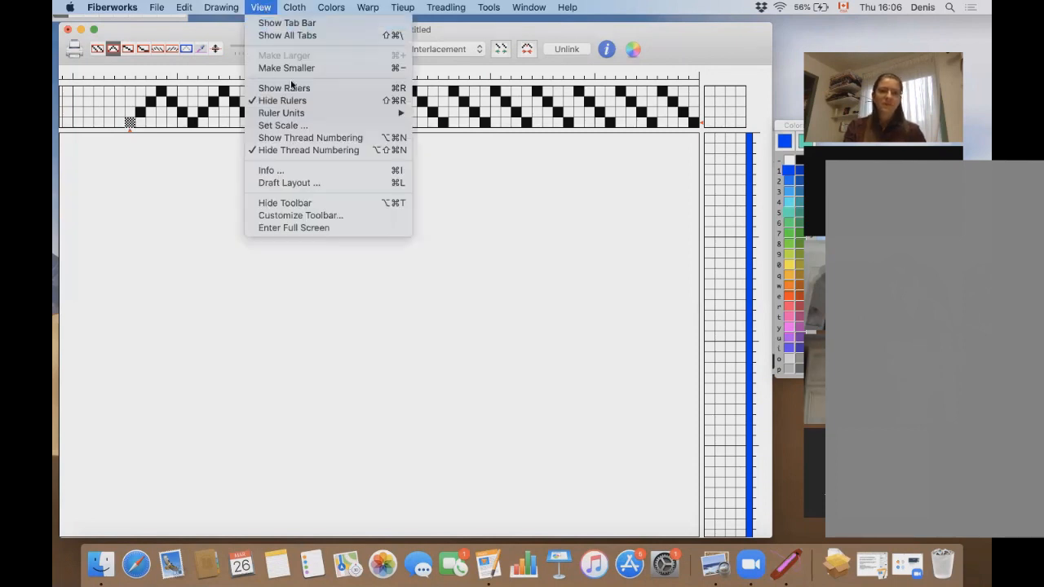
click(318, 139)
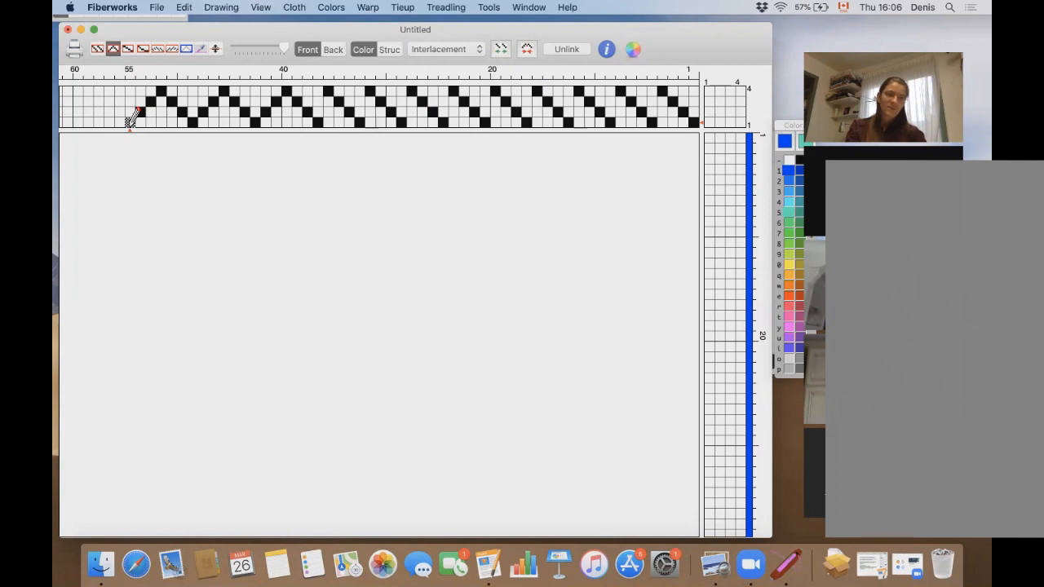
click(261, 7)
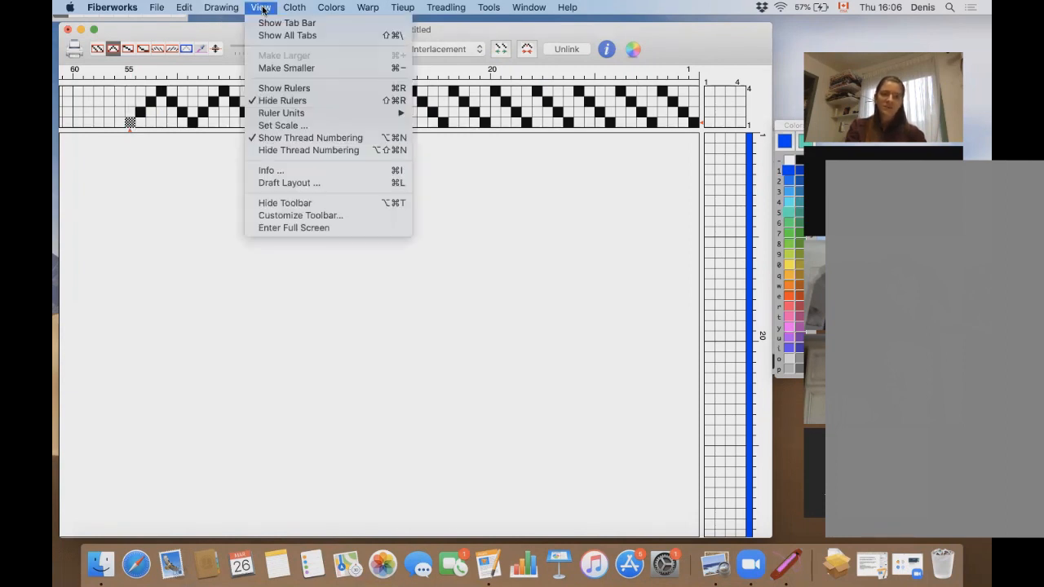
click(312, 176)
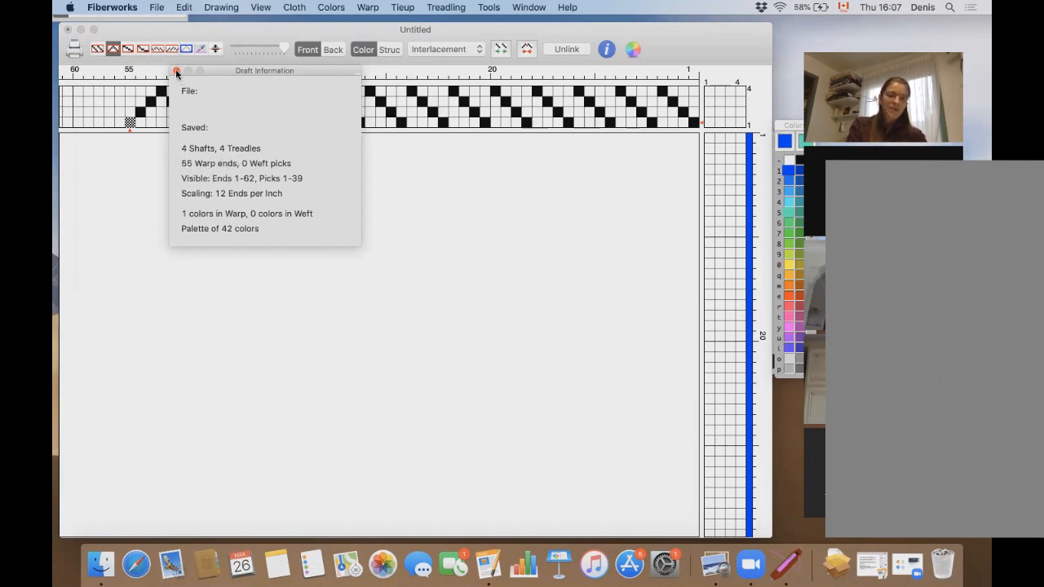
click(176, 72)
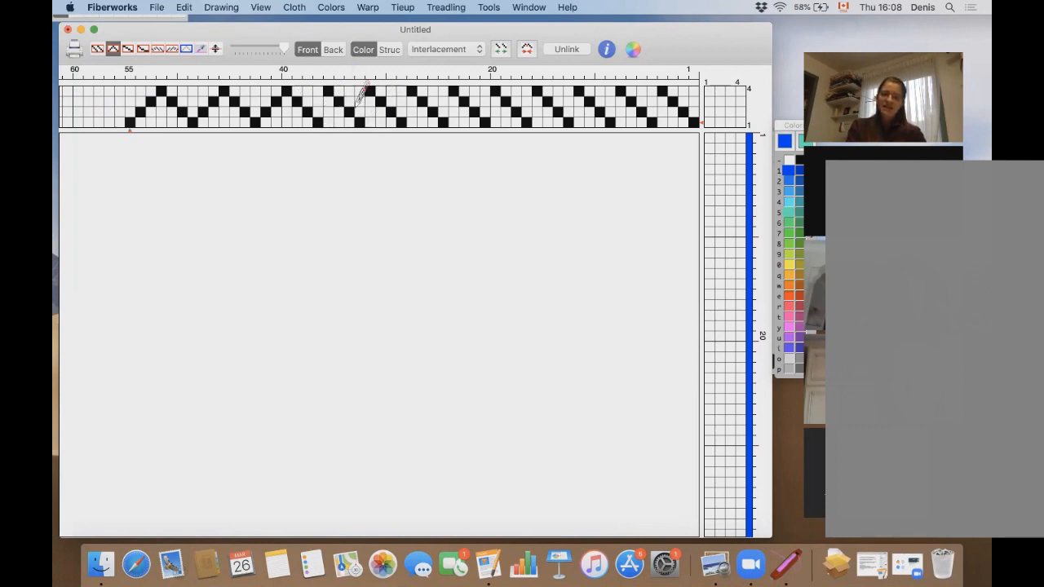
click(371, 10)
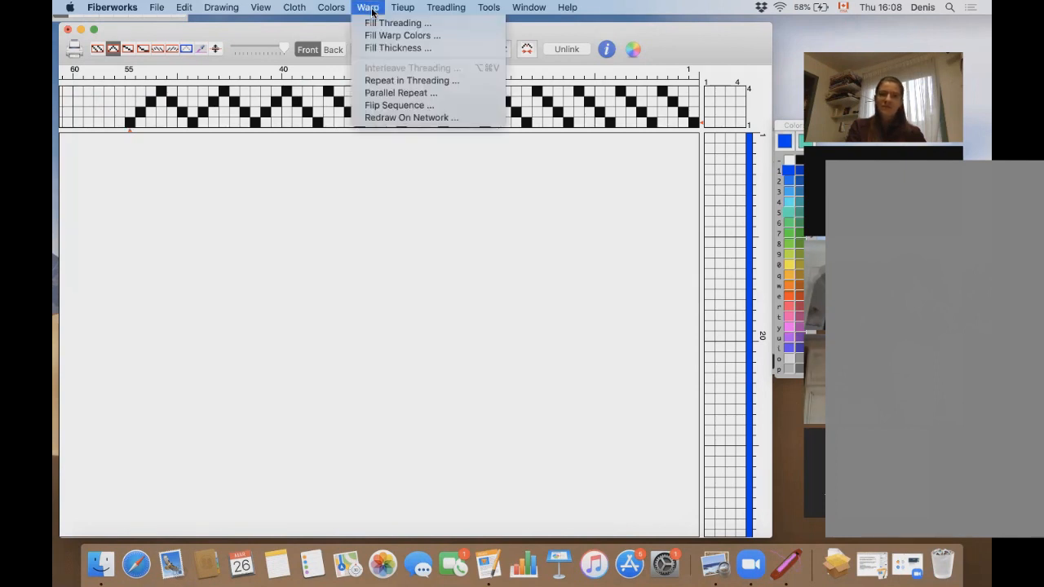
click(411, 81)
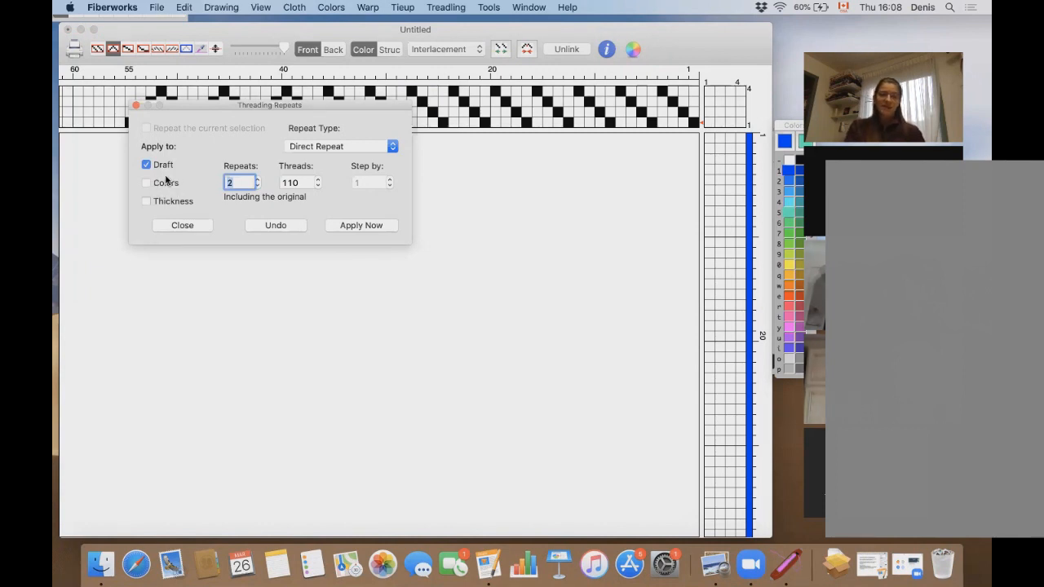
click(189, 226)
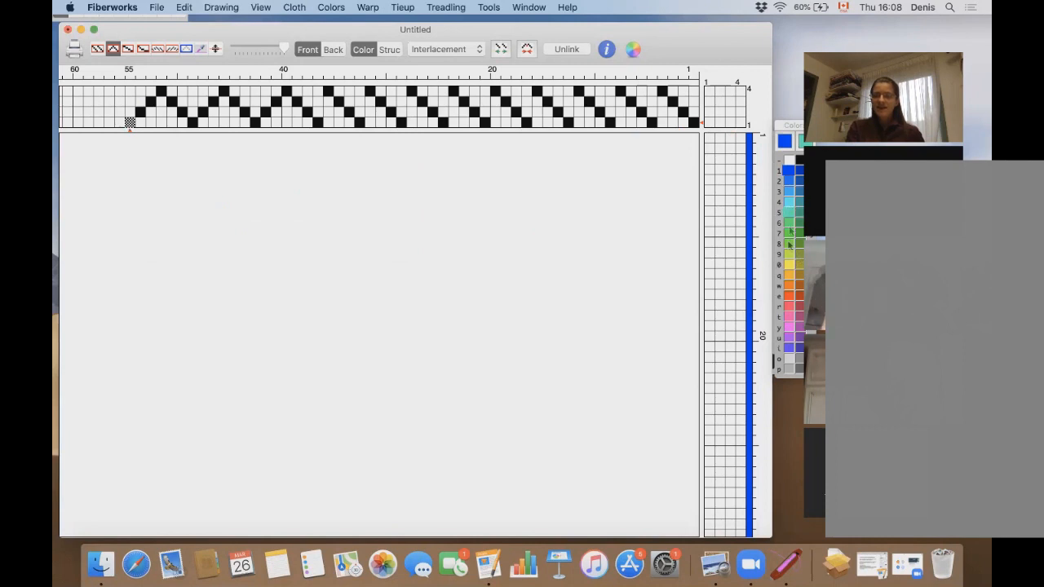
Step: Color warp ends 1–8, 12, 15, 18–25, 28 and 32–48 with the lighter blue from palette row 2
mouse_move(786, 129)
mouse_down()
mouse_move(551, 153)
mouse_move(788, 129)
mouse_up()
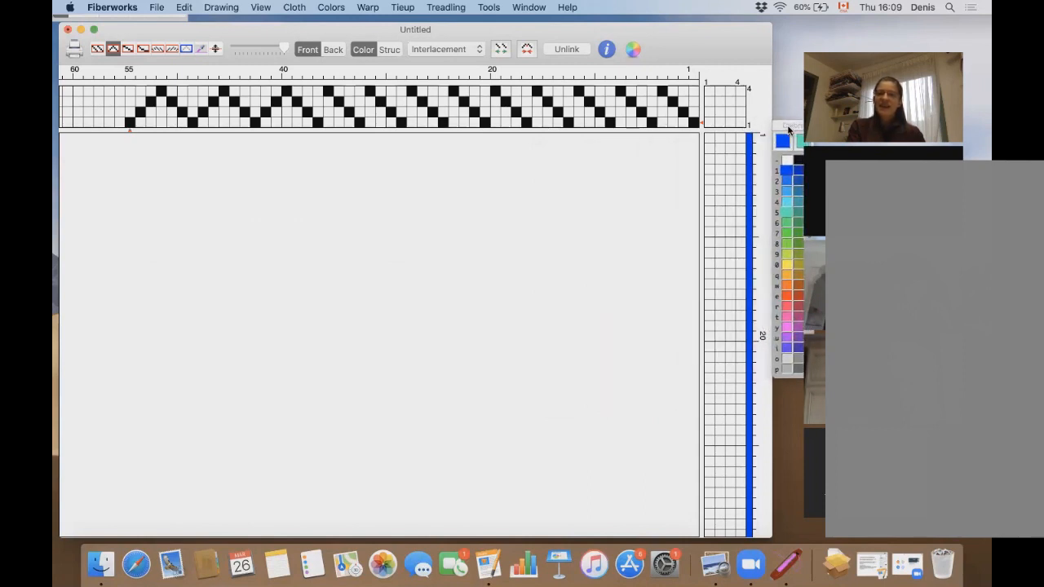
click(786, 180)
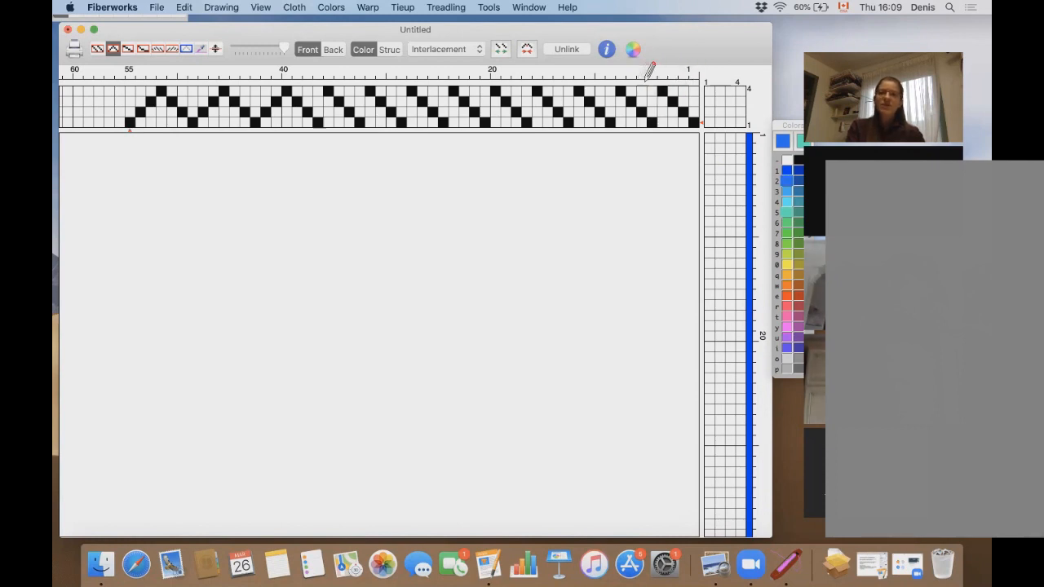
click(693, 76)
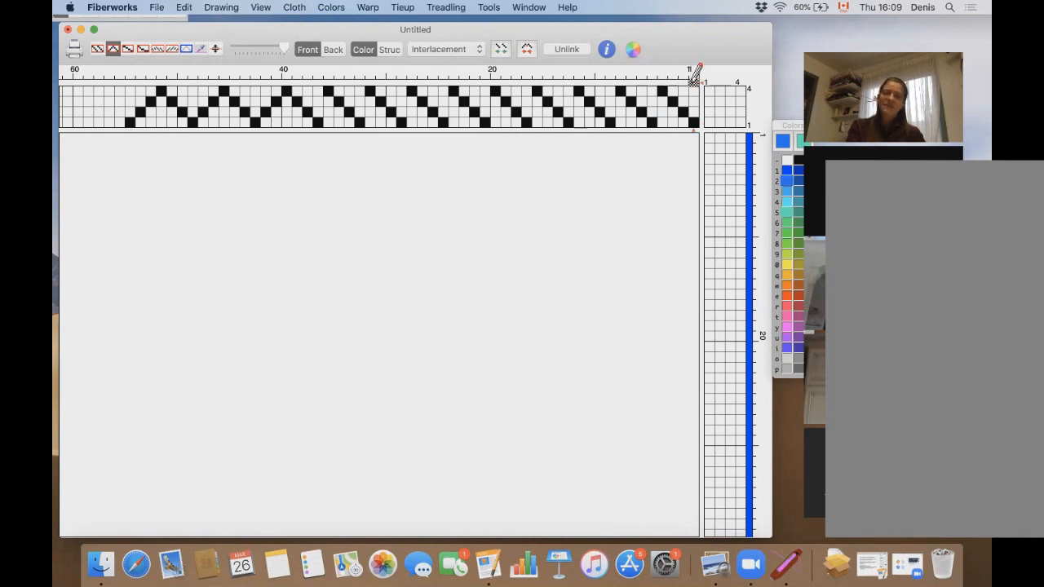
drag(693, 77, 580, 78)
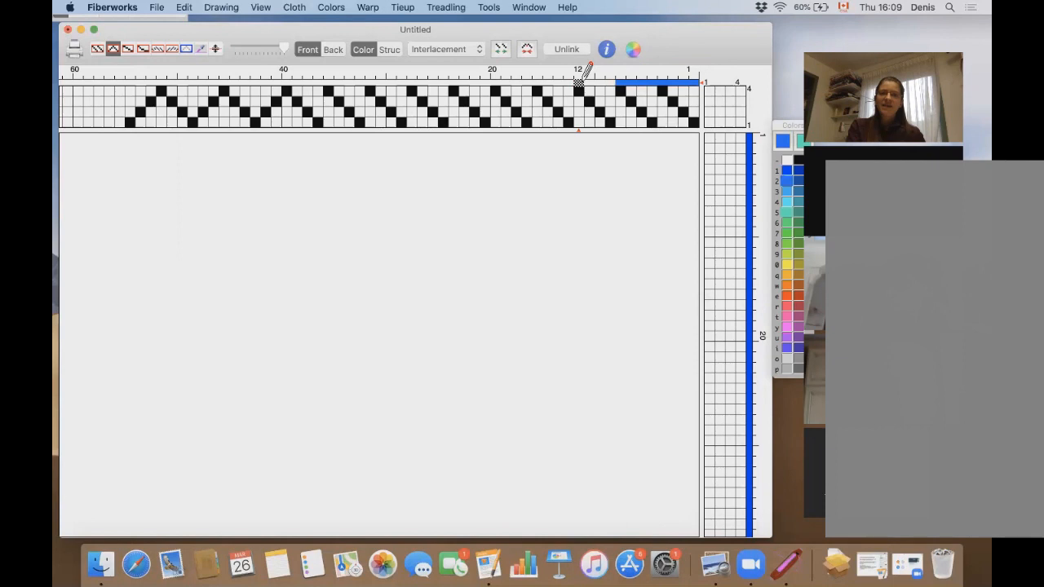
click(546, 82)
click(515, 82)
drag(503, 79, 444, 79)
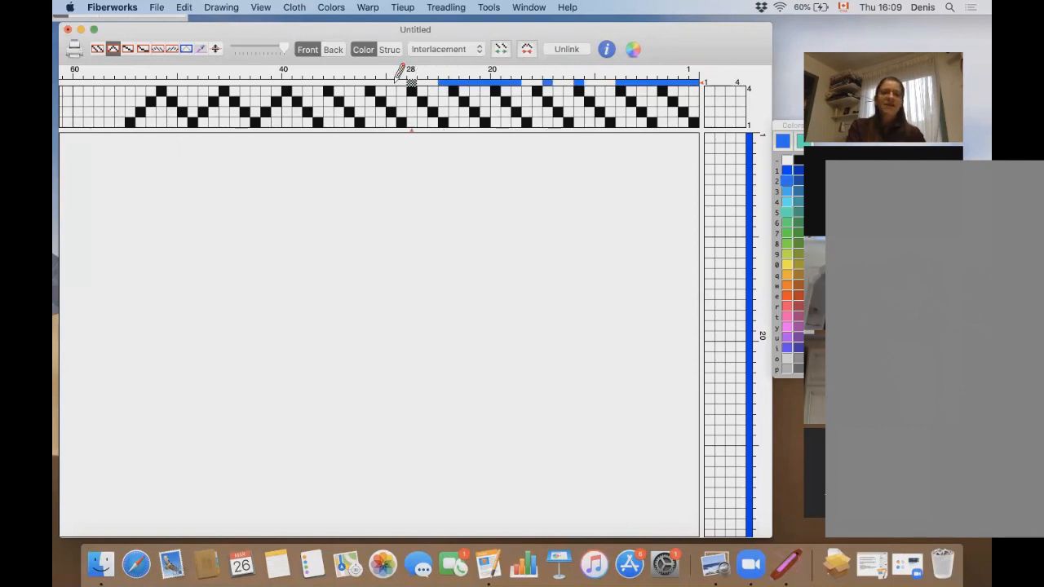
drag(368, 80, 203, 78)
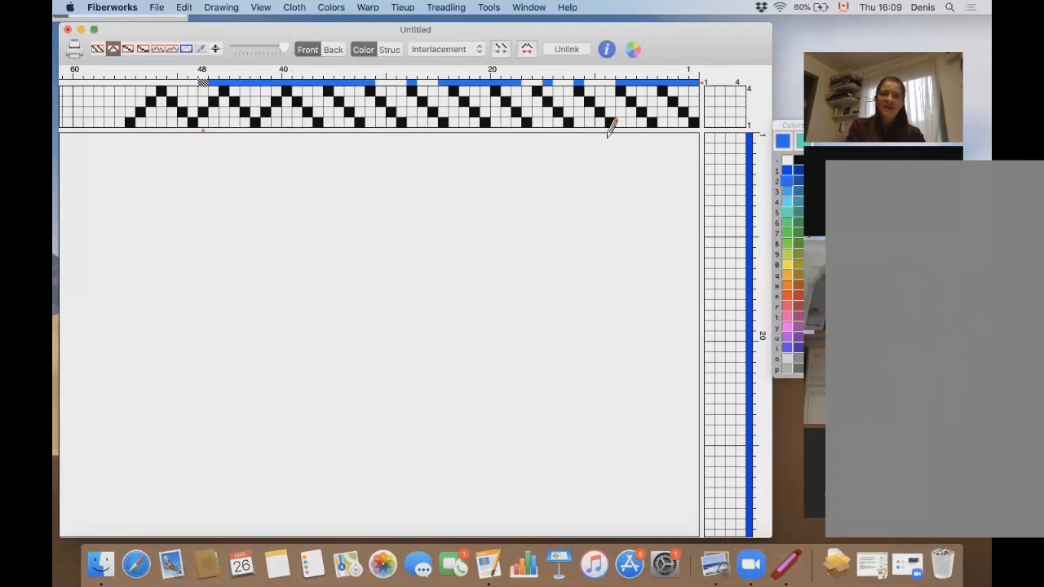
Step: Color warp ends 9–11, 13–14, 22, 34 and 38 dark teal, and ends 49–55 orange
click(797, 209)
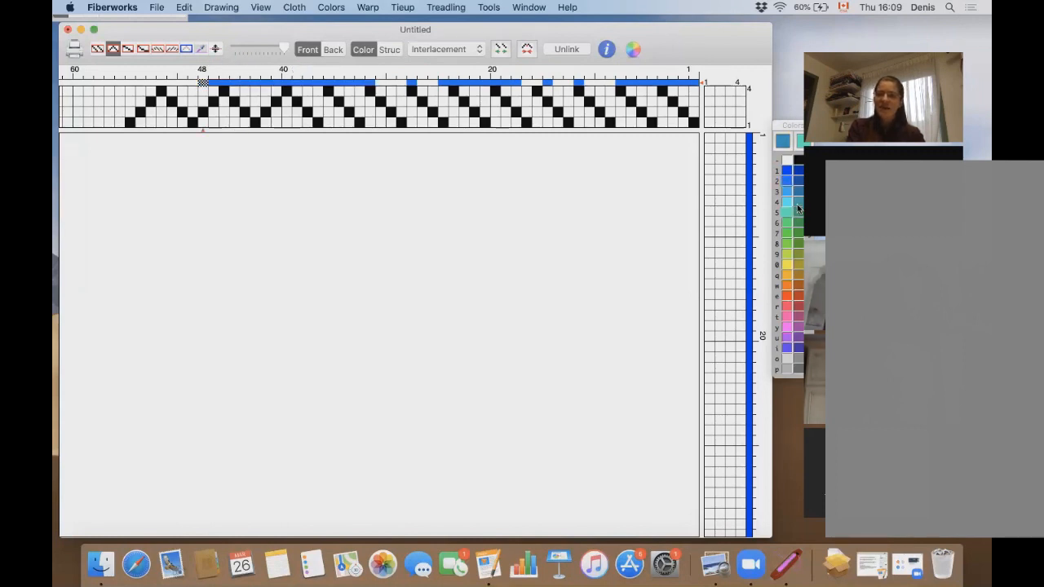
drag(609, 73, 557, 75)
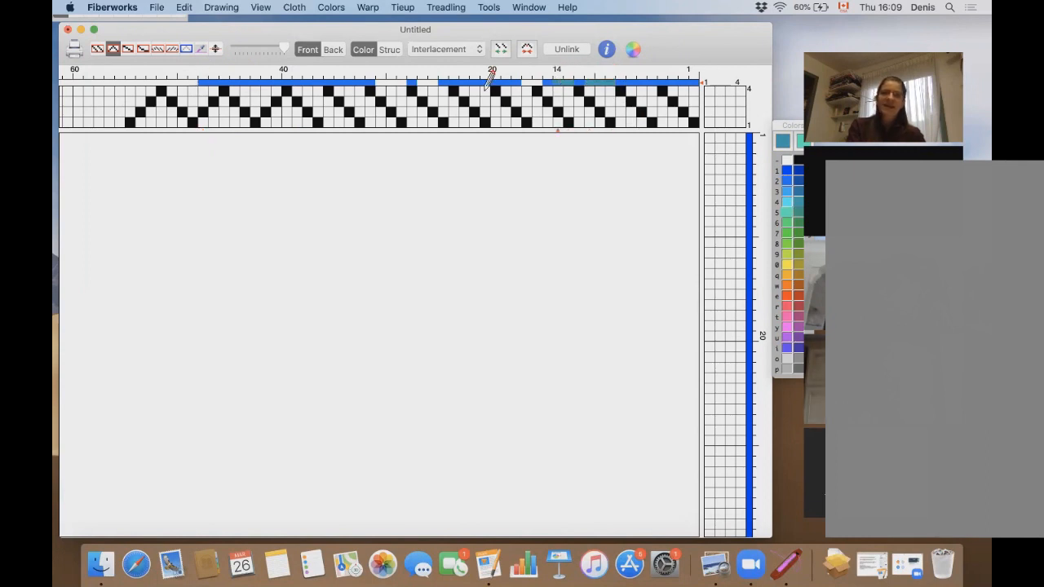
click(474, 80)
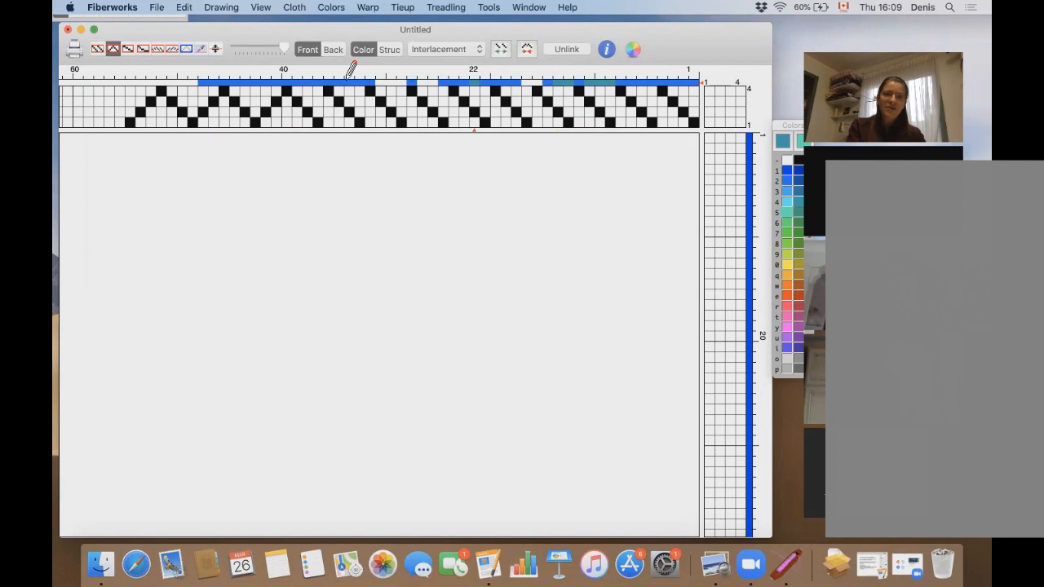
click(307, 82)
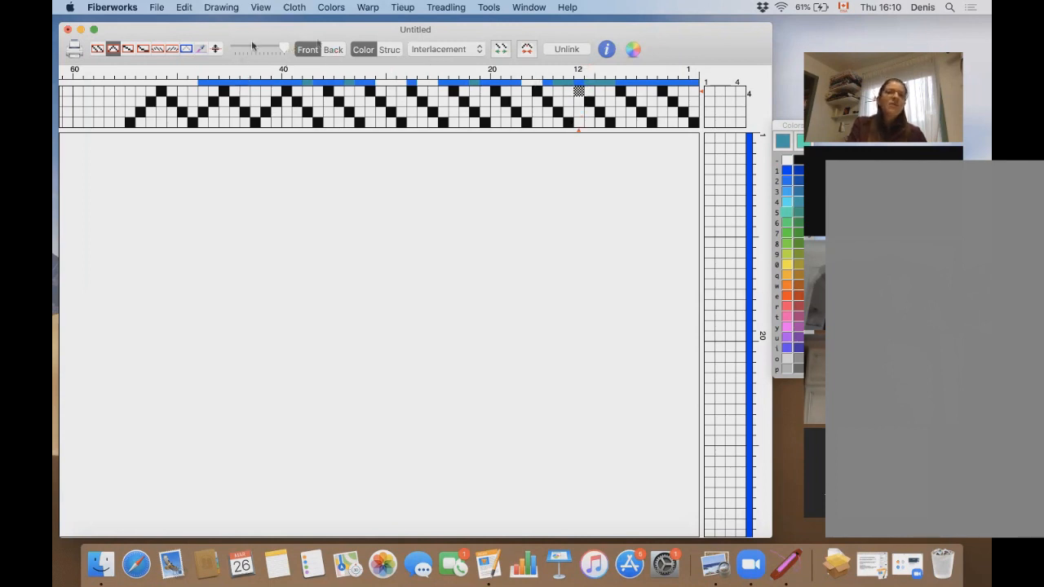
click(787, 297)
drag(196, 81, 131, 81)
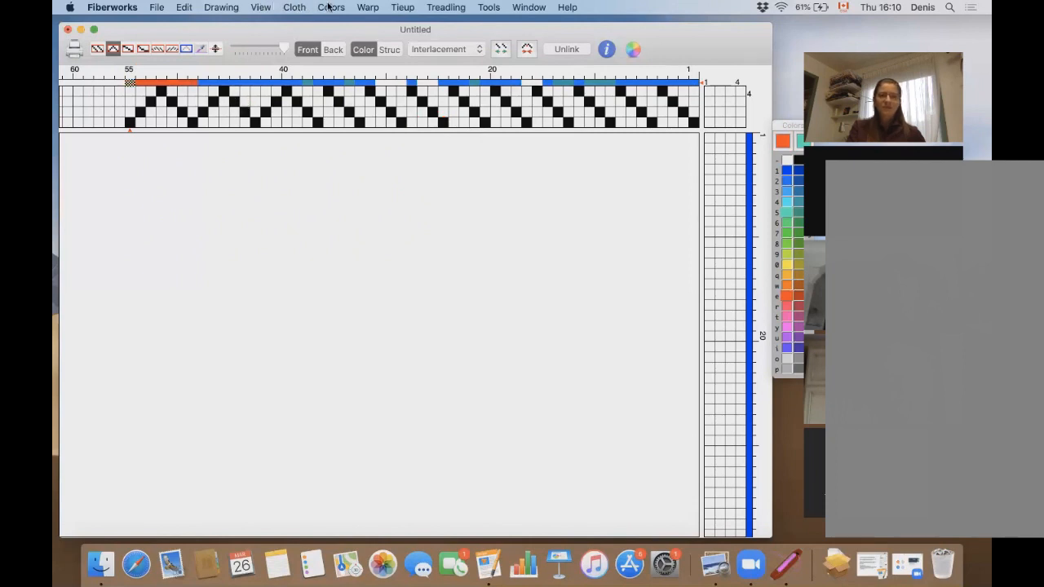
Step: Repeat the threading draft and its warp colors as a Direct Repeat with 4 repeats including the original
click(368, 8)
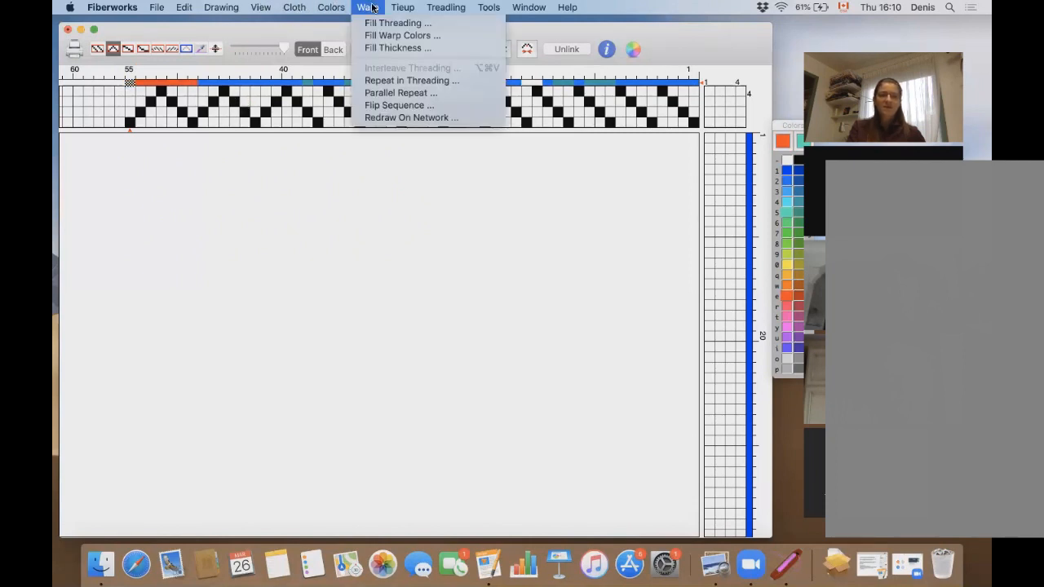
click(420, 82)
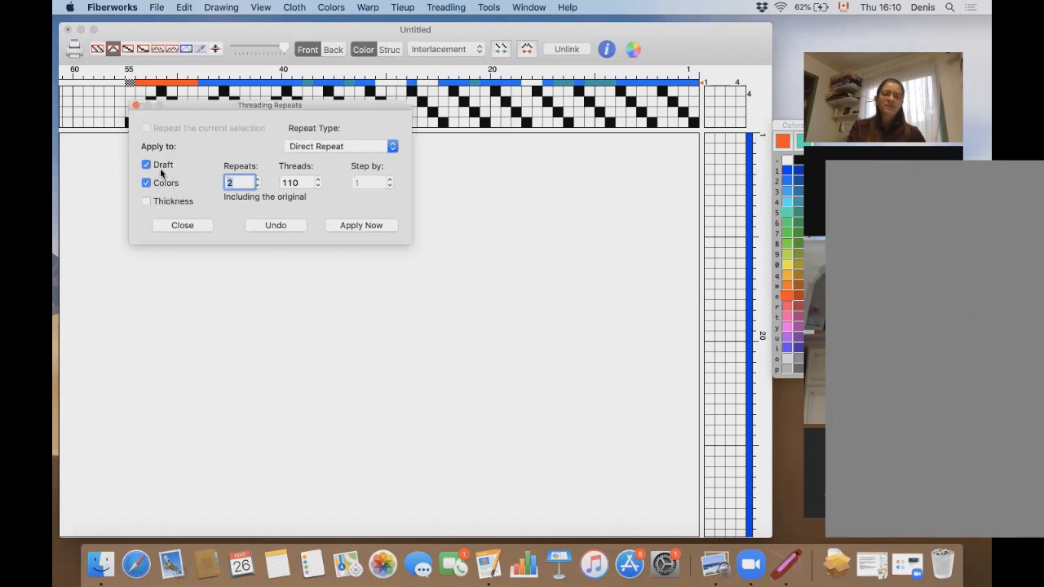
click(390, 147)
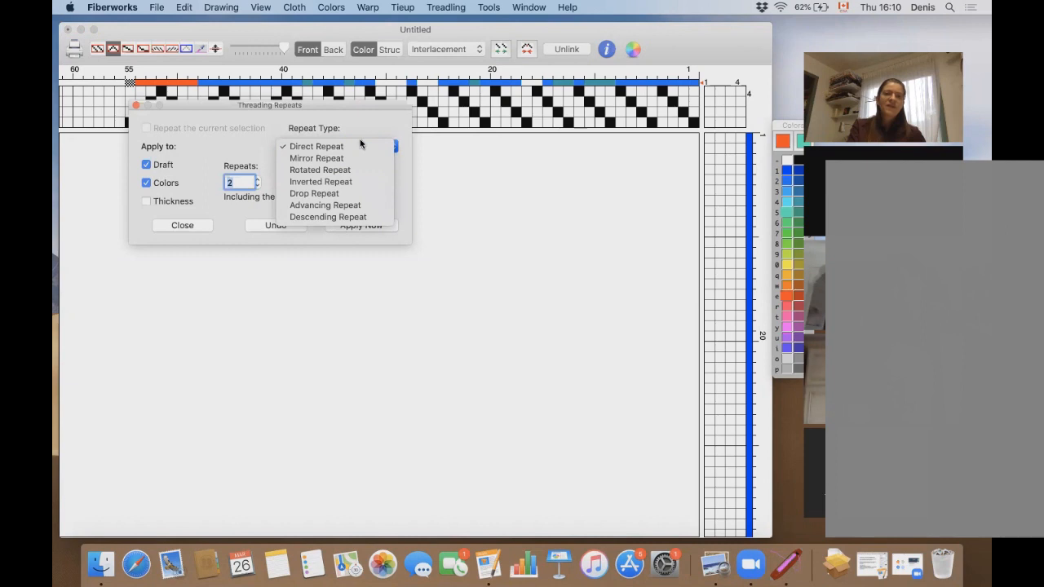
click(357, 146)
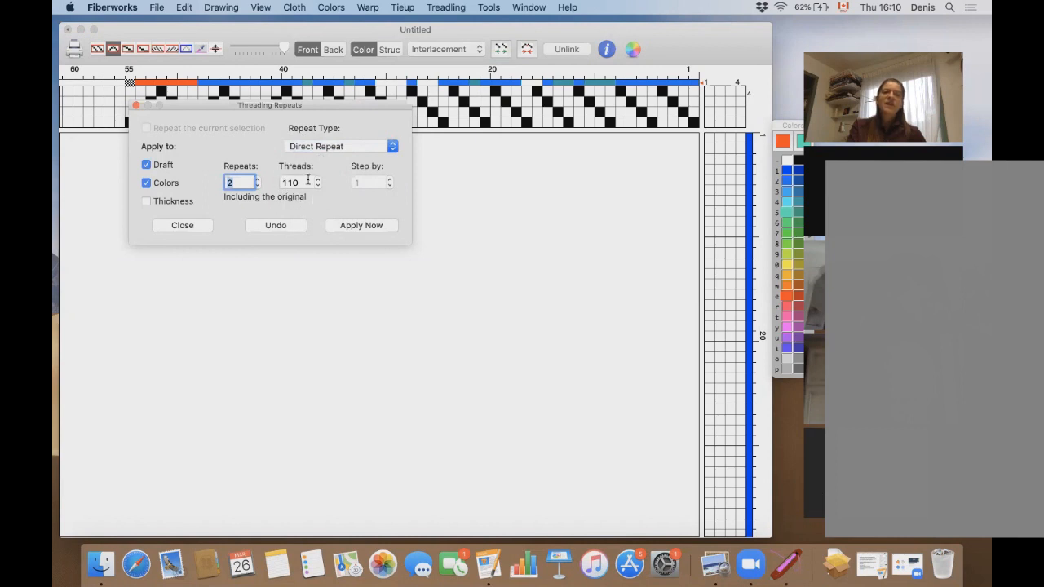
click(257, 186)
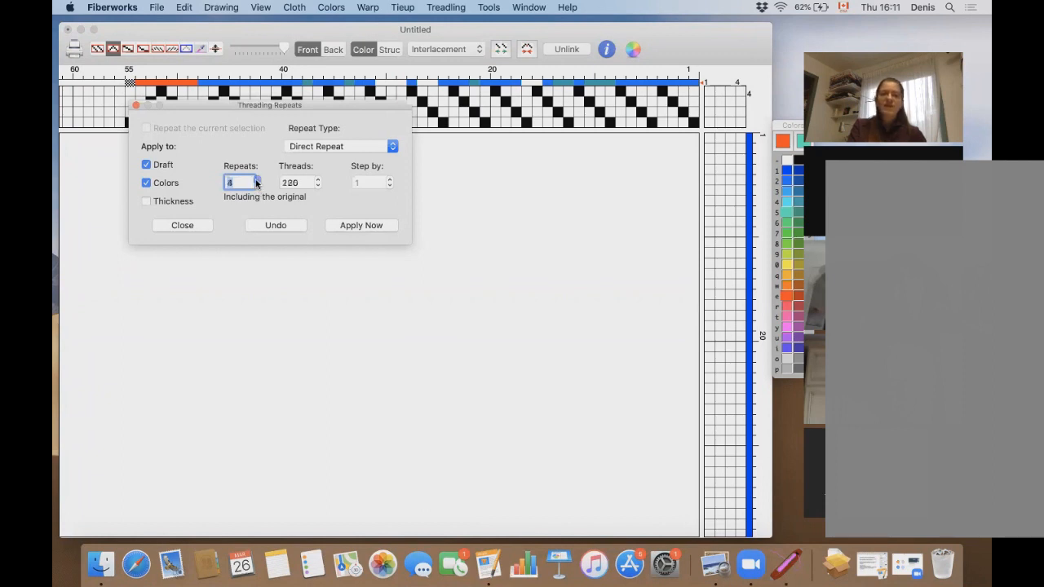
click(350, 225)
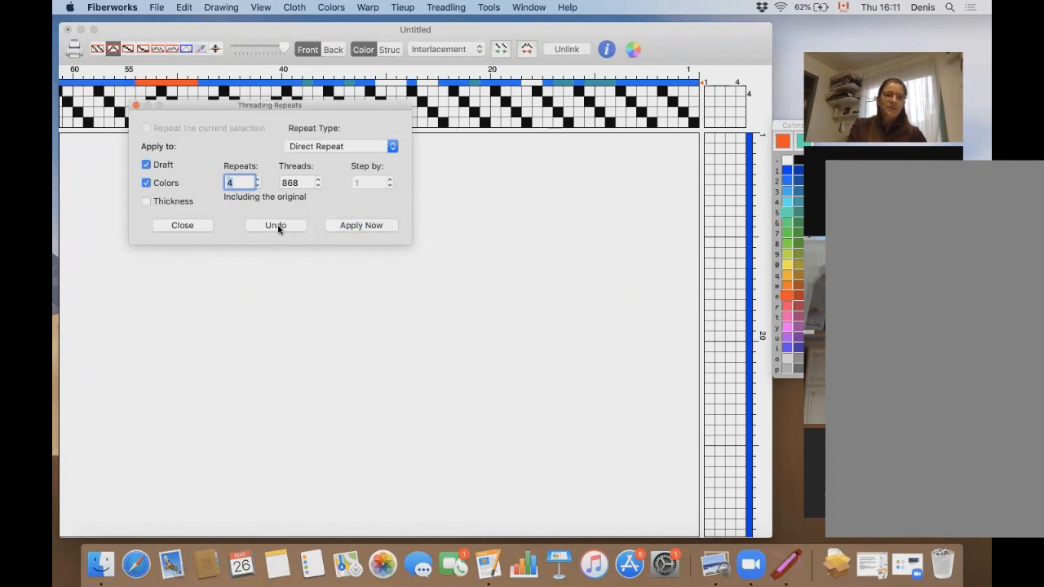
click(185, 225)
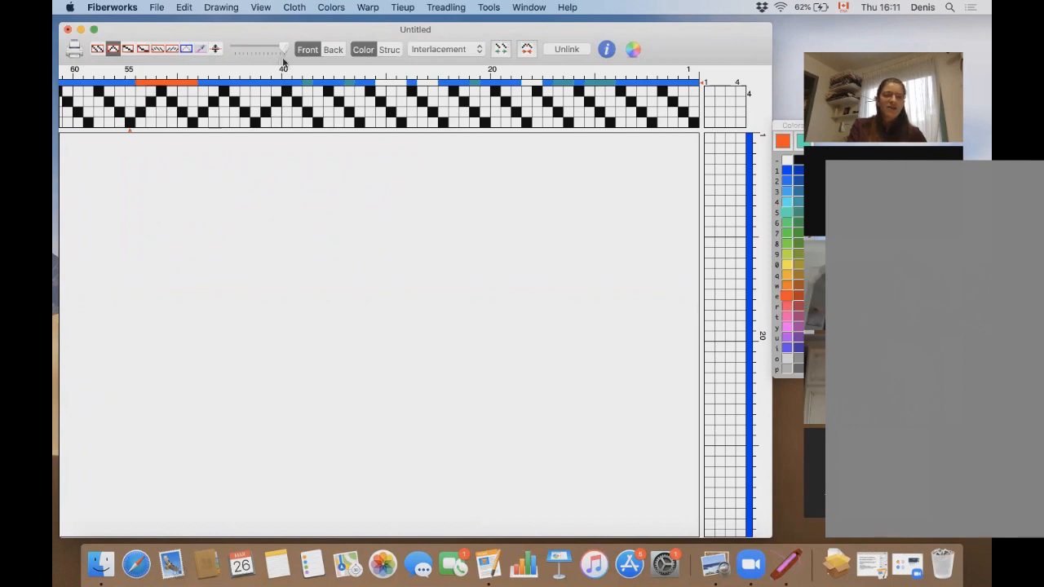
Step: Copy the threading exactly as drawn into the treadling, including draft, colors and thickness
click(242, 50)
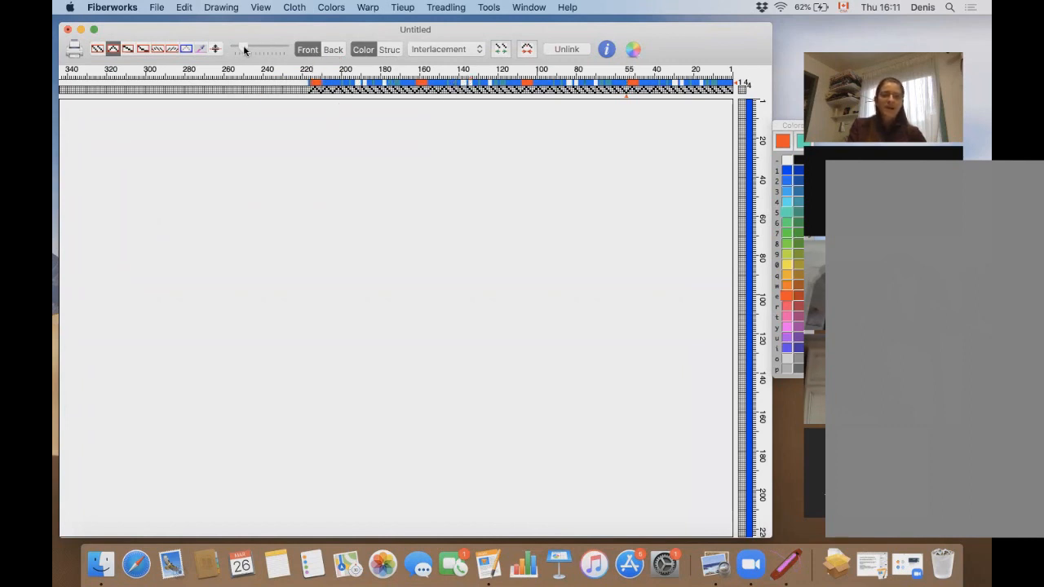
mouse_move(244, 50)
mouse_down()
mouse_move(258, 47)
mouse_move(247, 45)
mouse_up()
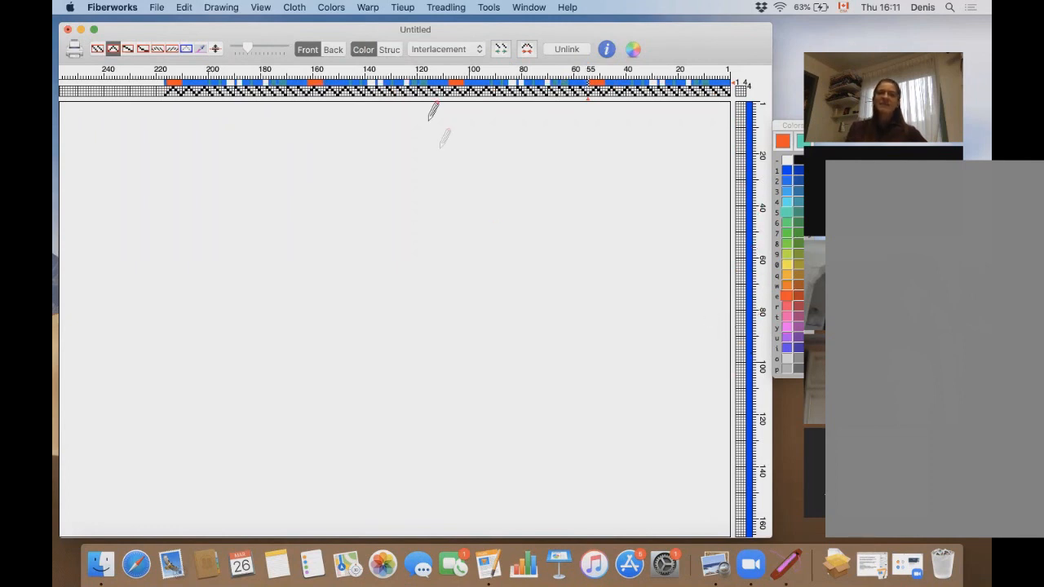
click(450, 7)
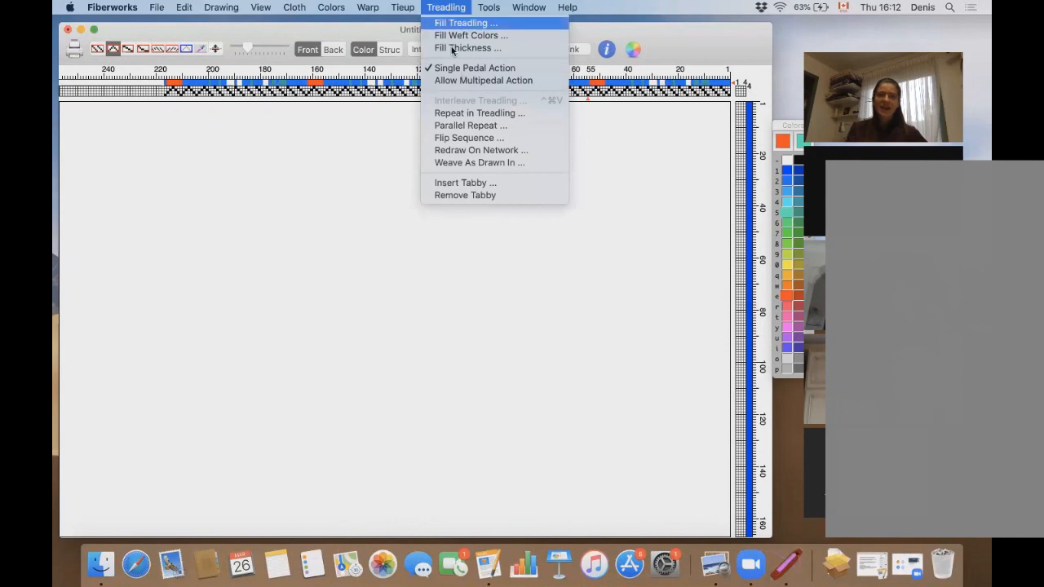
click(543, 168)
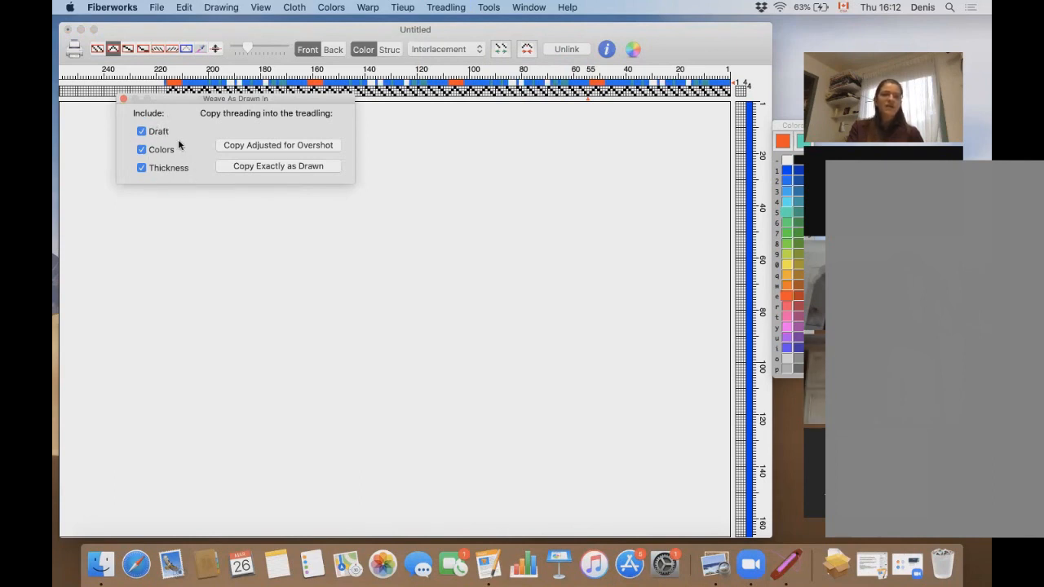
click(319, 167)
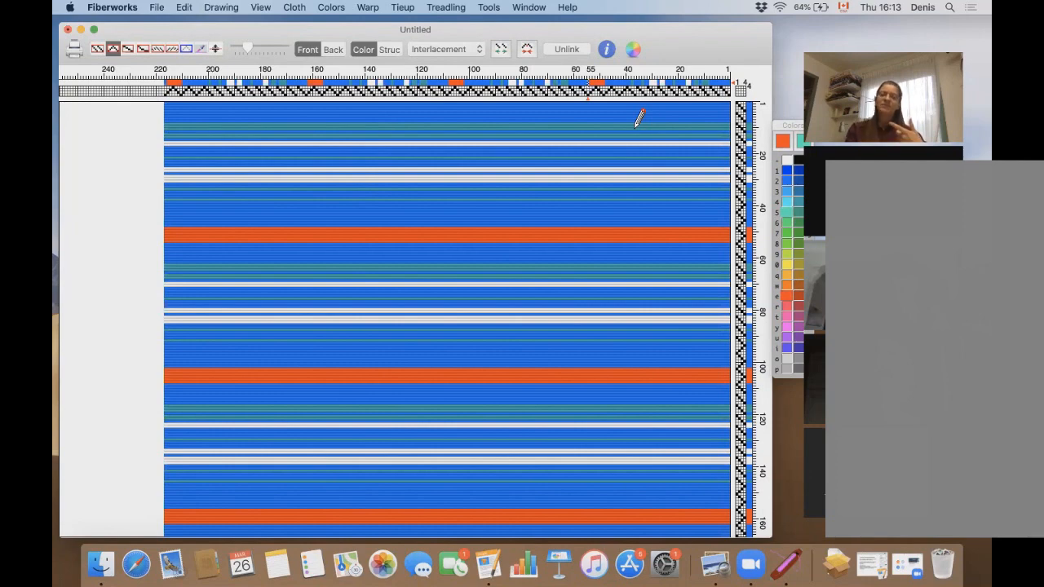
Step: Fill the tie-up as a 2/2 twill: treadle 1 to shafts 1–2, treadle 2 to 2–3, treadle 3 to 3–4, treadle 4 to 1 and 4
click(285, 50)
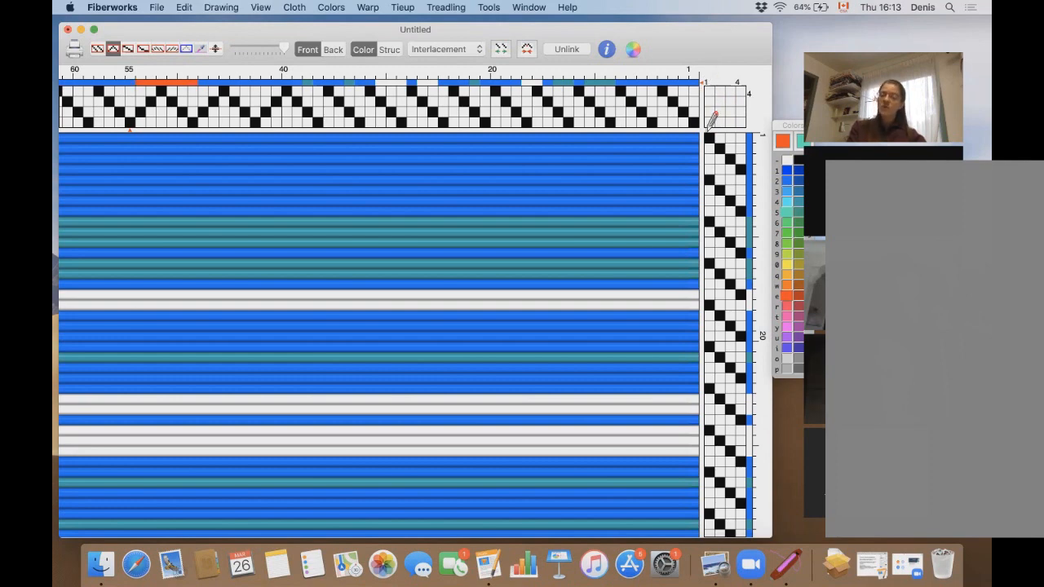
click(707, 120)
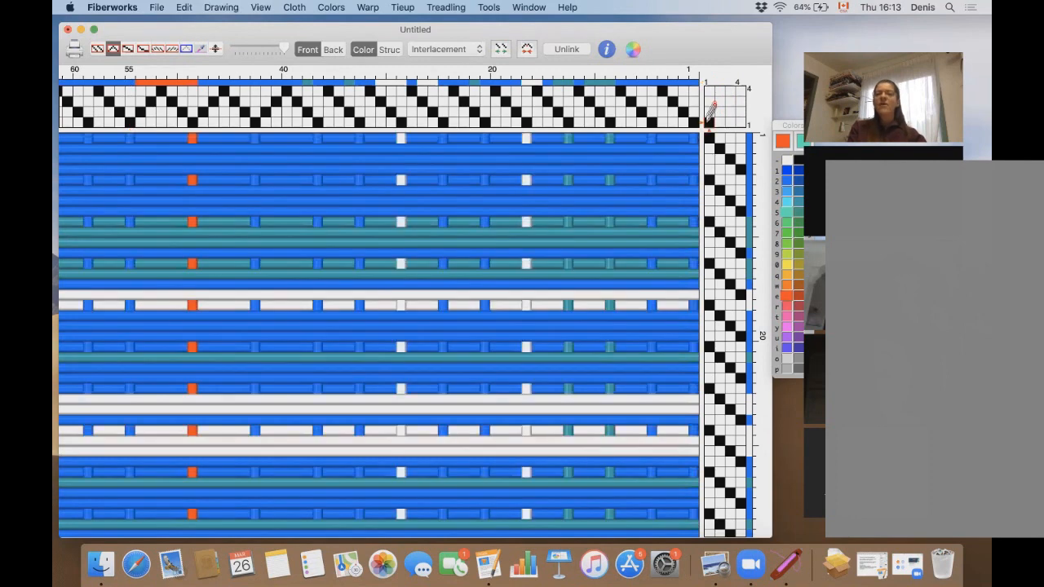
click(707, 112)
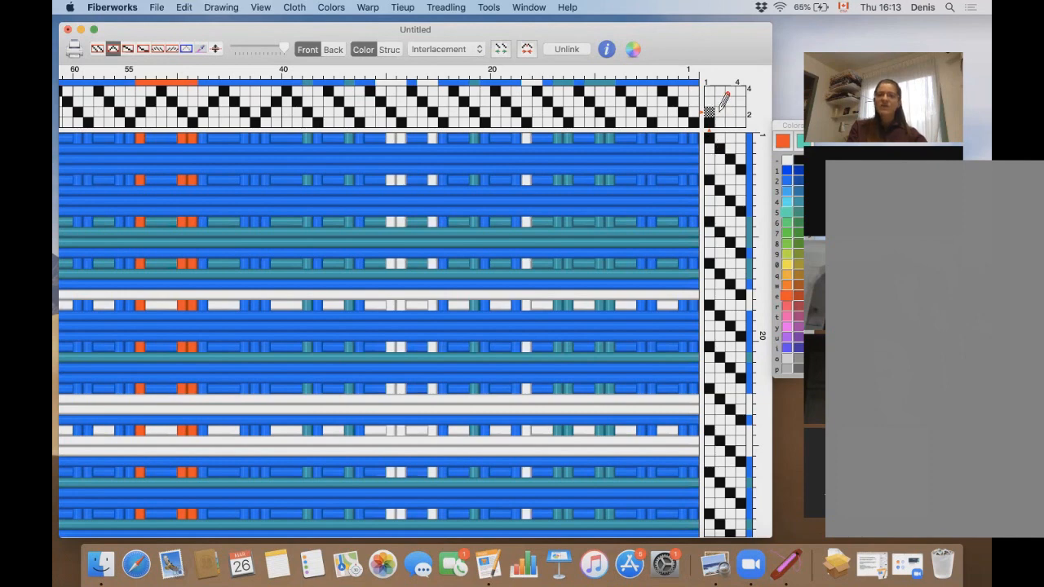
click(719, 111)
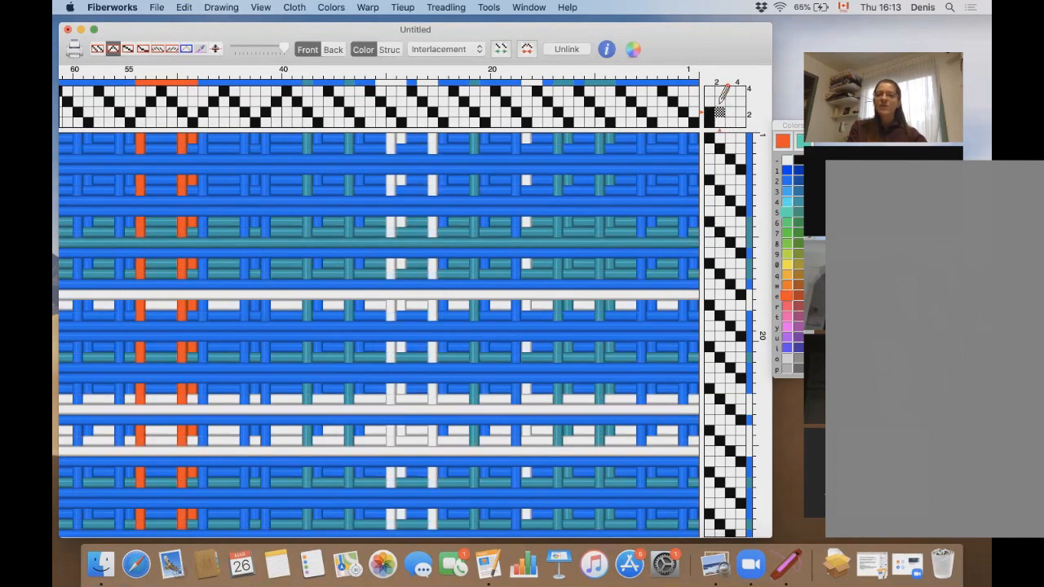
click(719, 100)
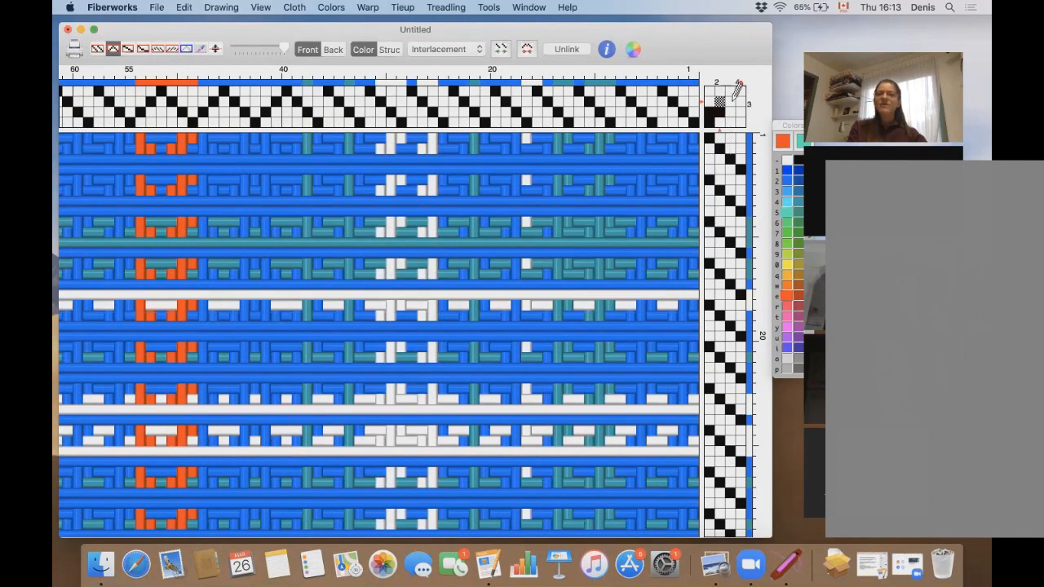
click(726, 101)
click(727, 93)
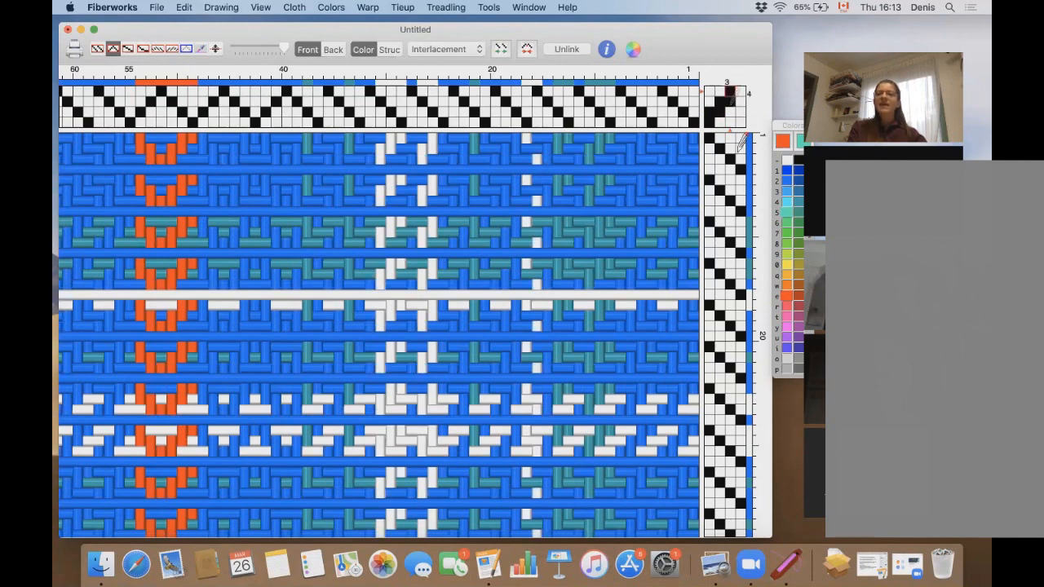
click(740, 122)
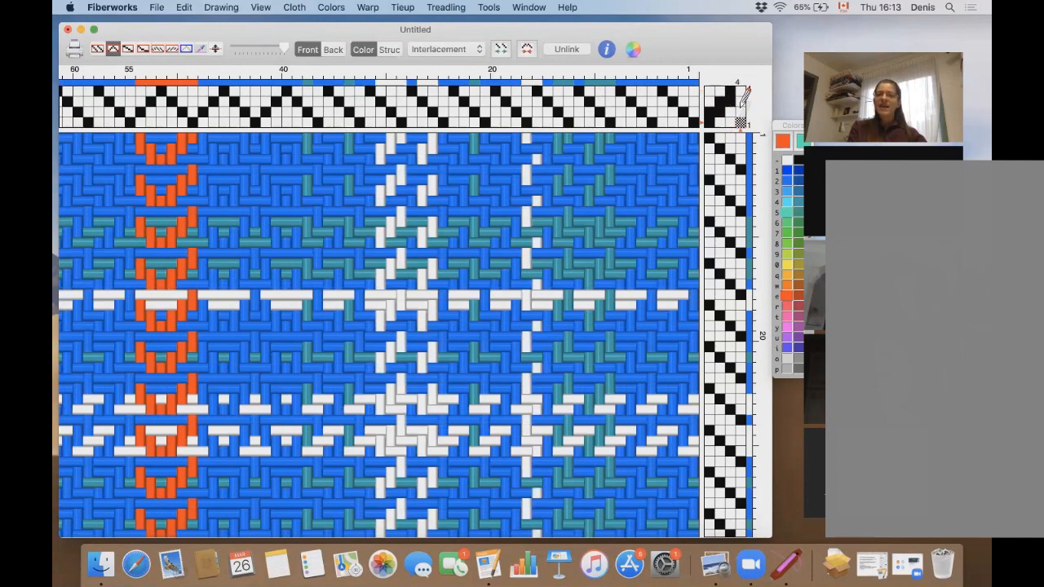
click(740, 91)
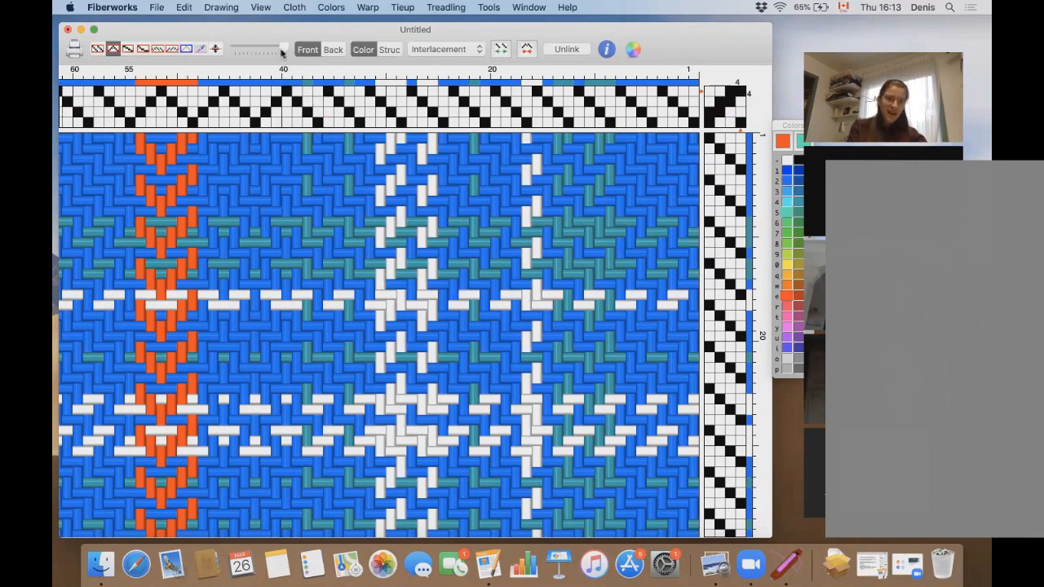
Step: Examine the plaid cloth at several magnifications, from the overall pattern to the interlacement detail
drag(253, 46, 234, 44)
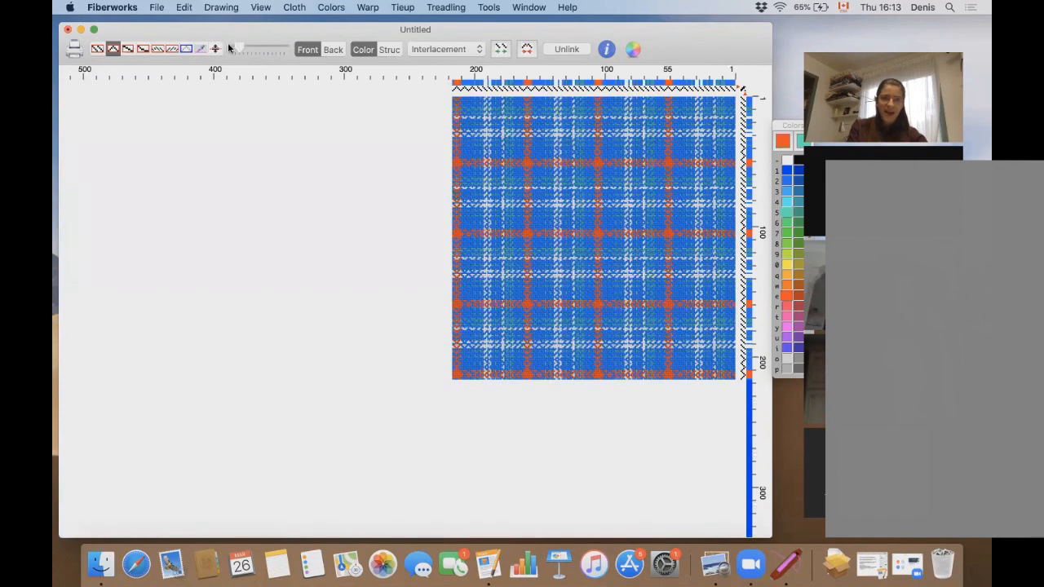
click(248, 49)
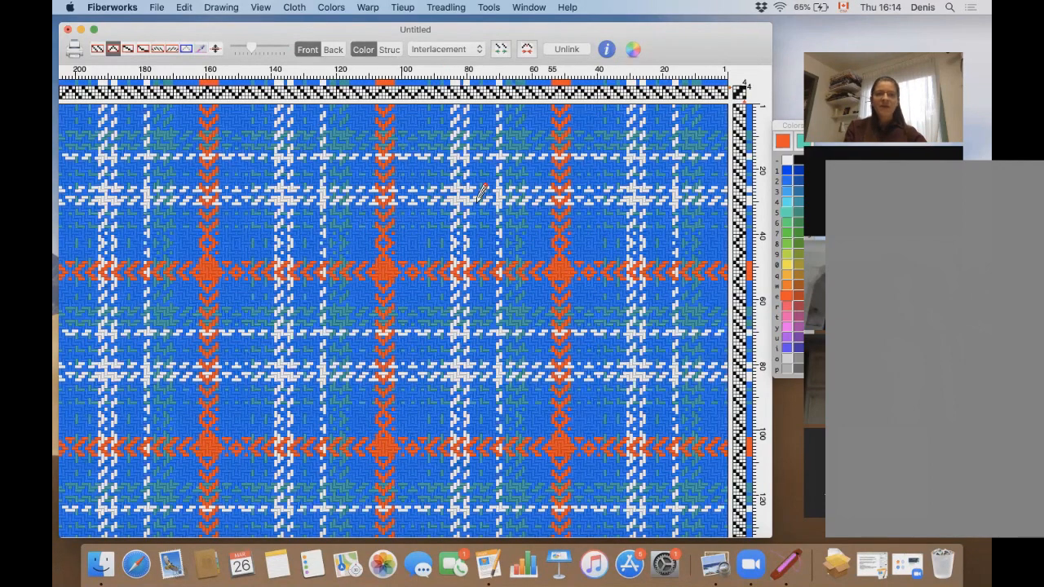
drag(252, 52, 267, 46)
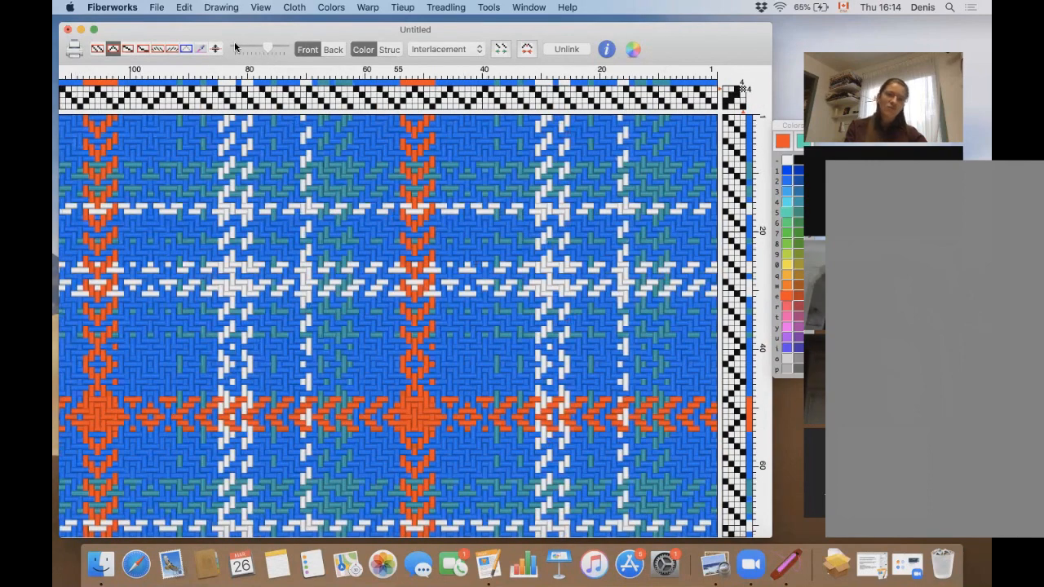
click(234, 47)
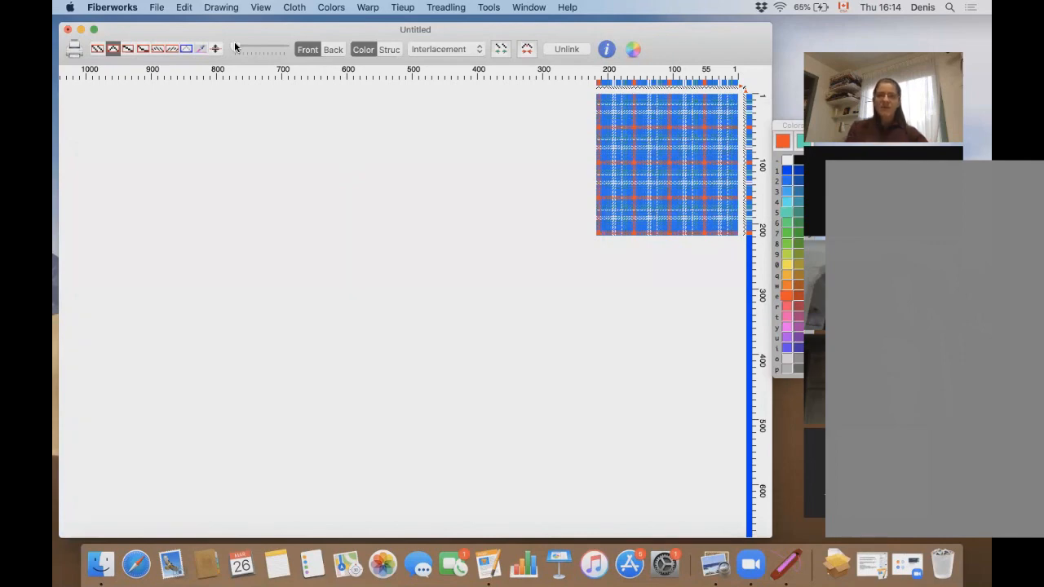
drag(234, 50, 286, 45)
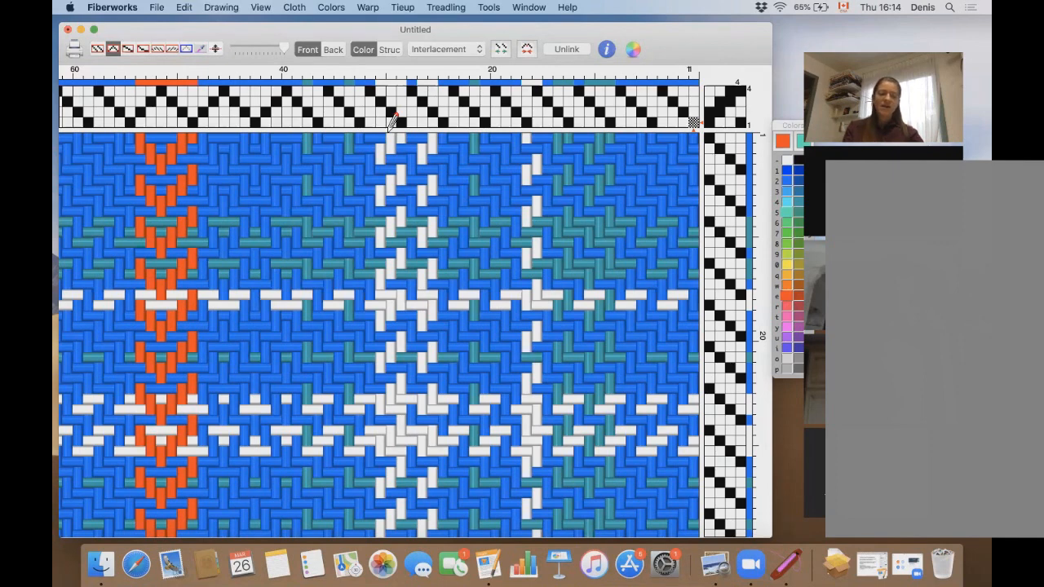
click(212, 7)
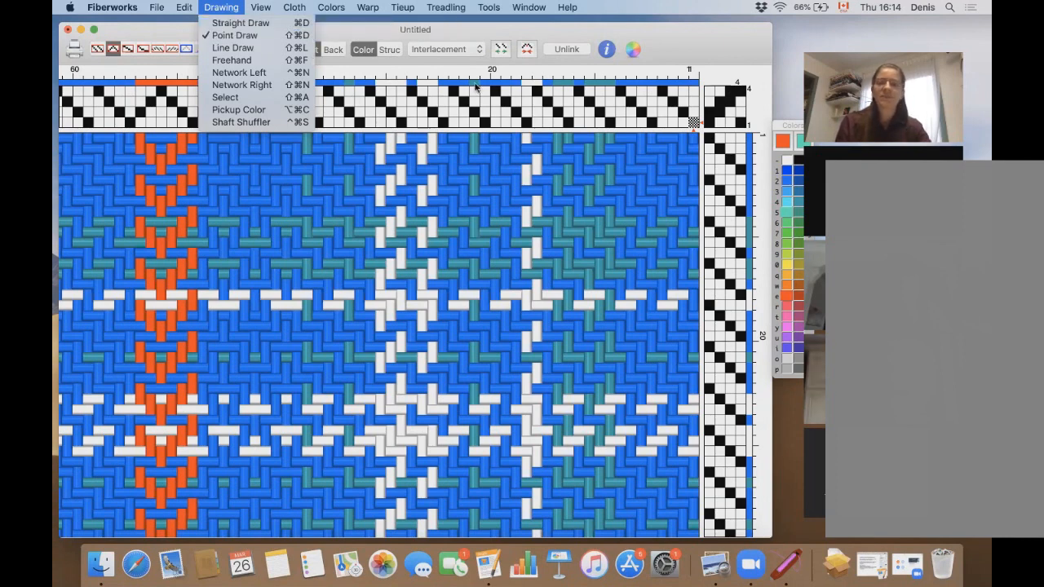
click(695, 124)
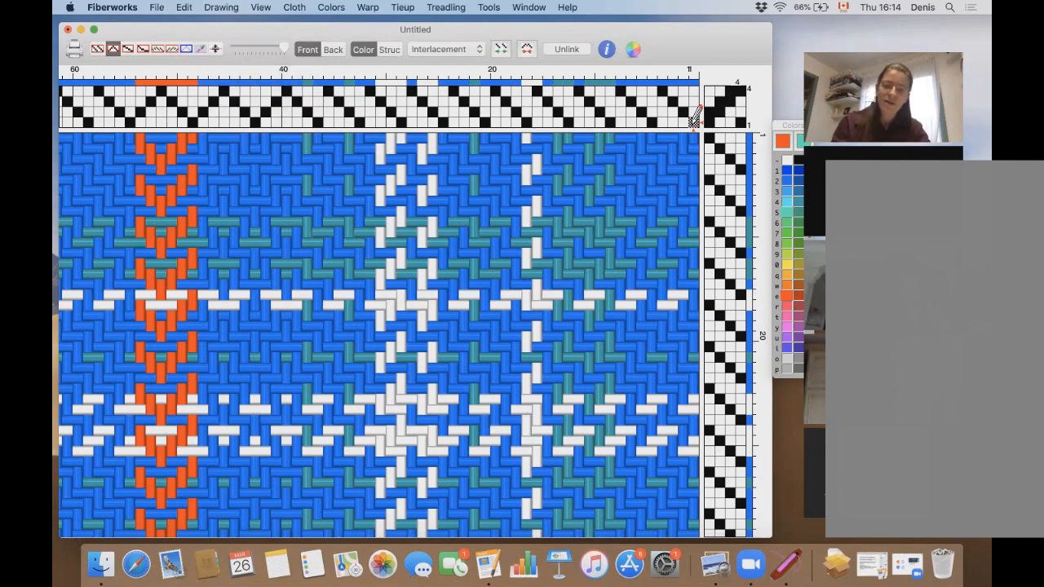
Step: Delete four warp ends from the threading at end 201, near the far end of the warp
key(End)
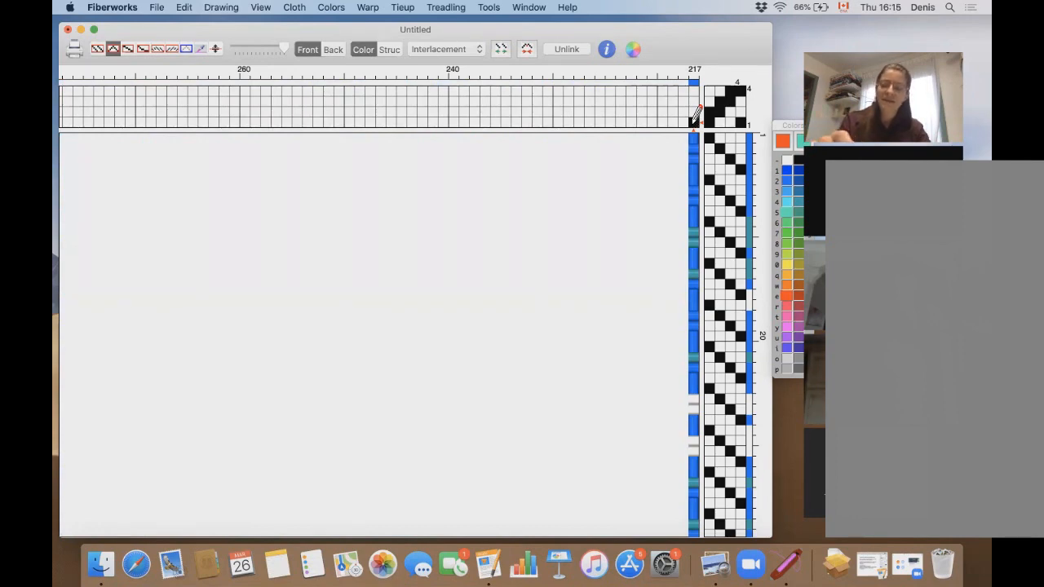
key(Home)
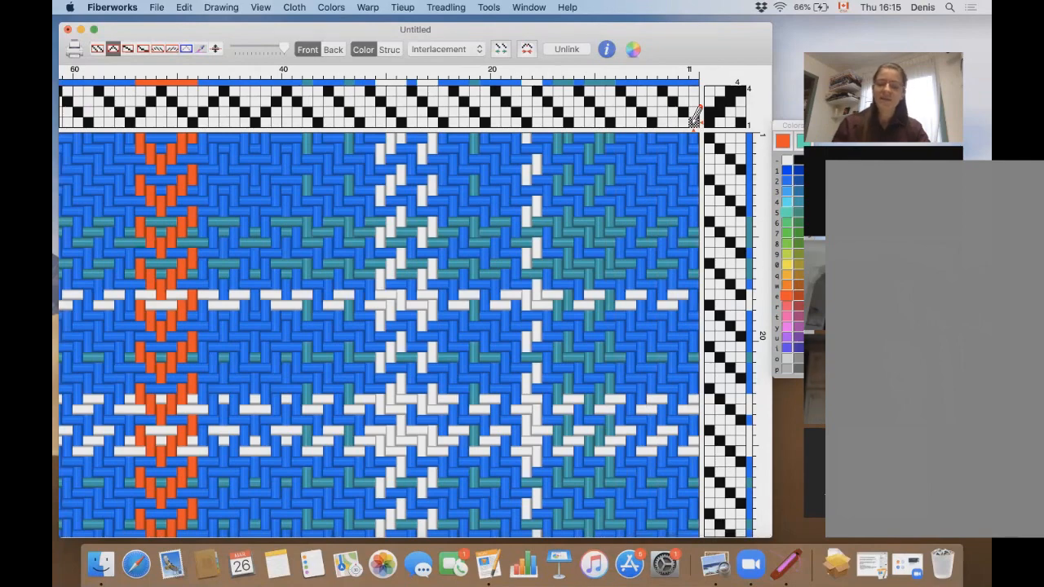
key(End)
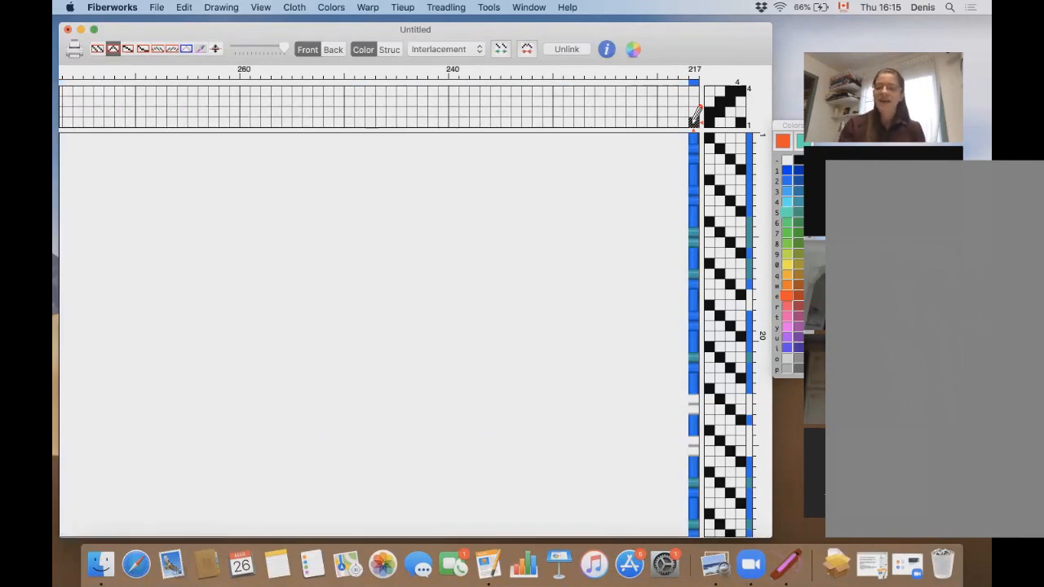
scroll(697, 114, right, 6)
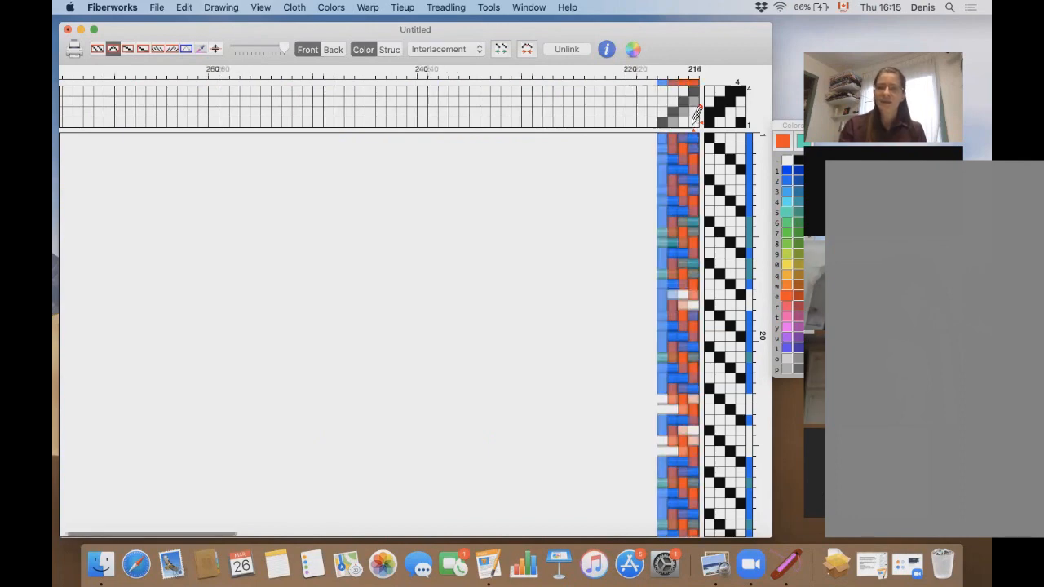
scroll(697, 114, right, 4)
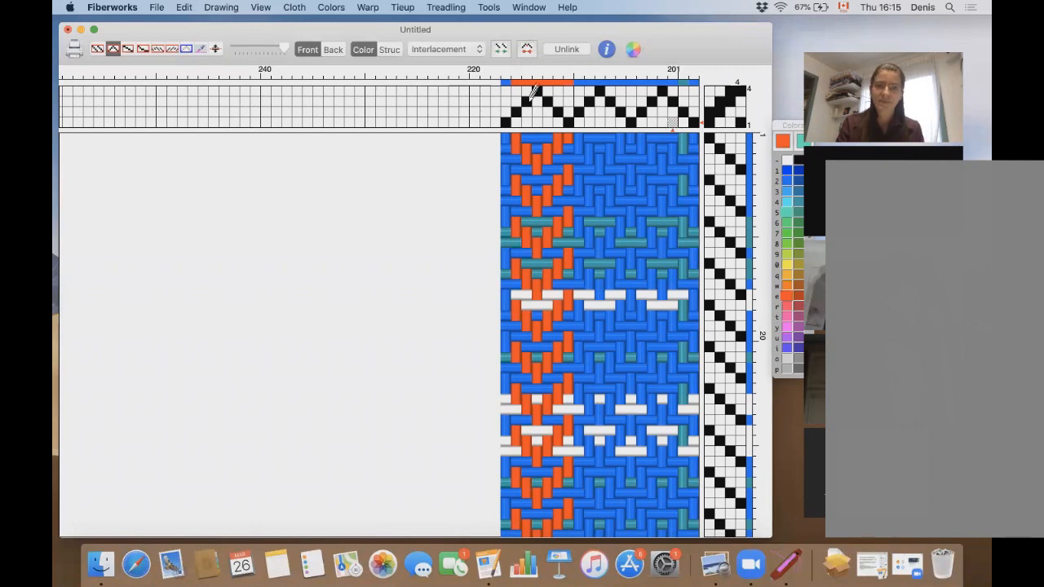
drag(60, 36, 61, 66)
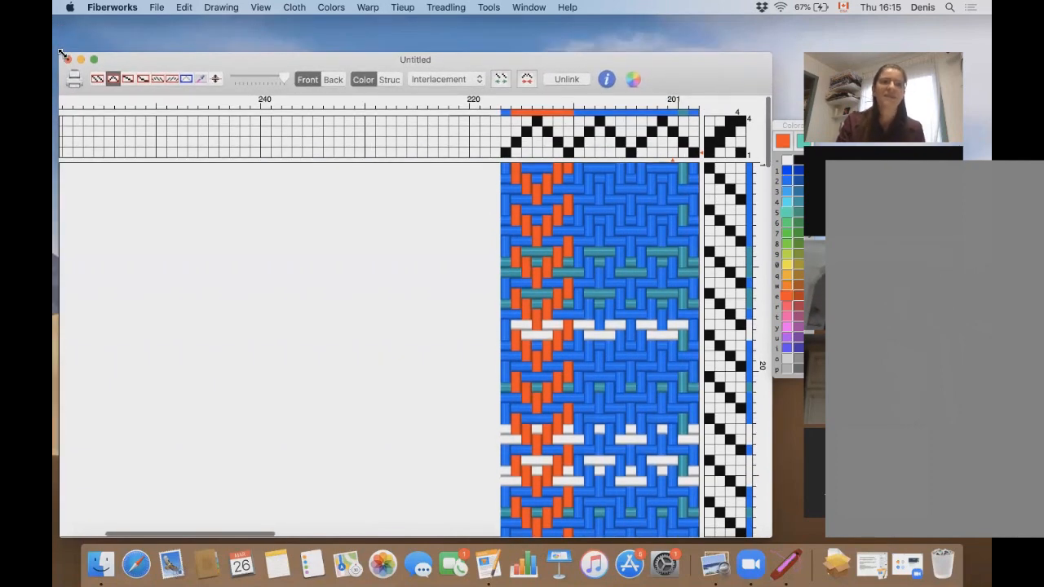
click(527, 85)
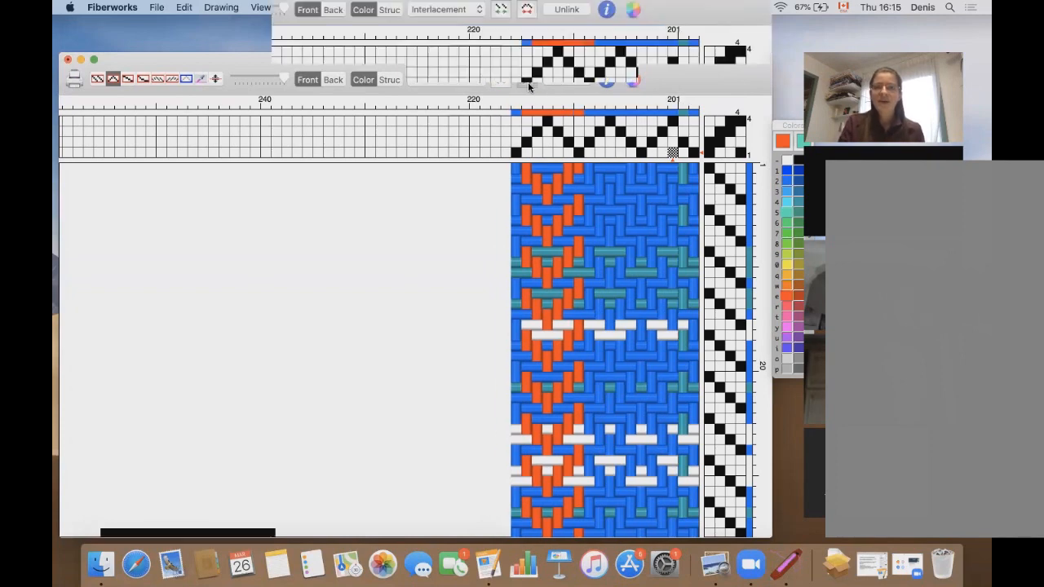
click(528, 85)
click(527, 85)
click(527, 85)
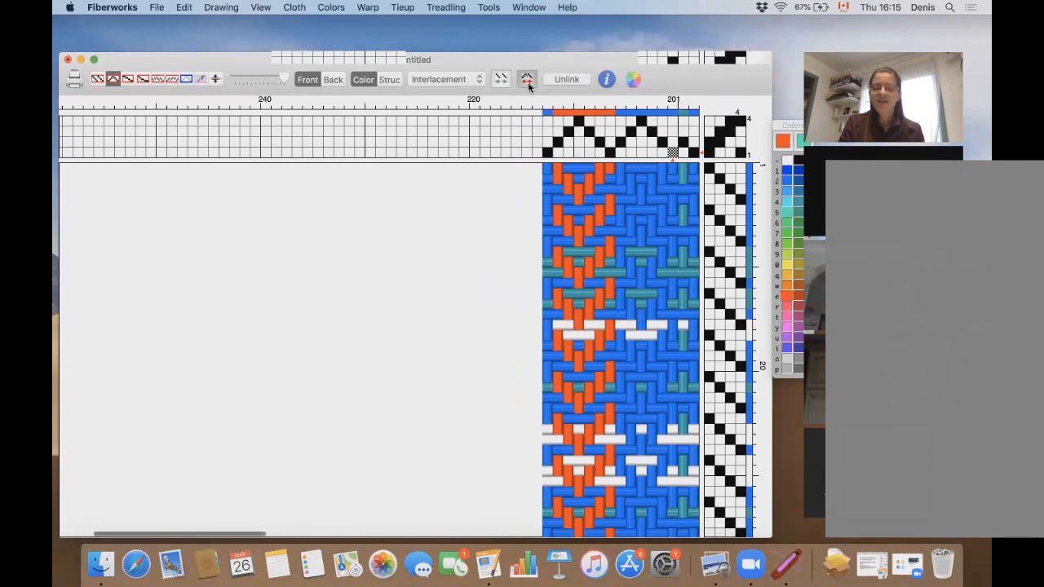
Step: Keep deleting the surplus warp ends at end 201 until the threading is trimmed to 200 ends
click(527, 84)
click(528, 85)
click(528, 84)
click(527, 84)
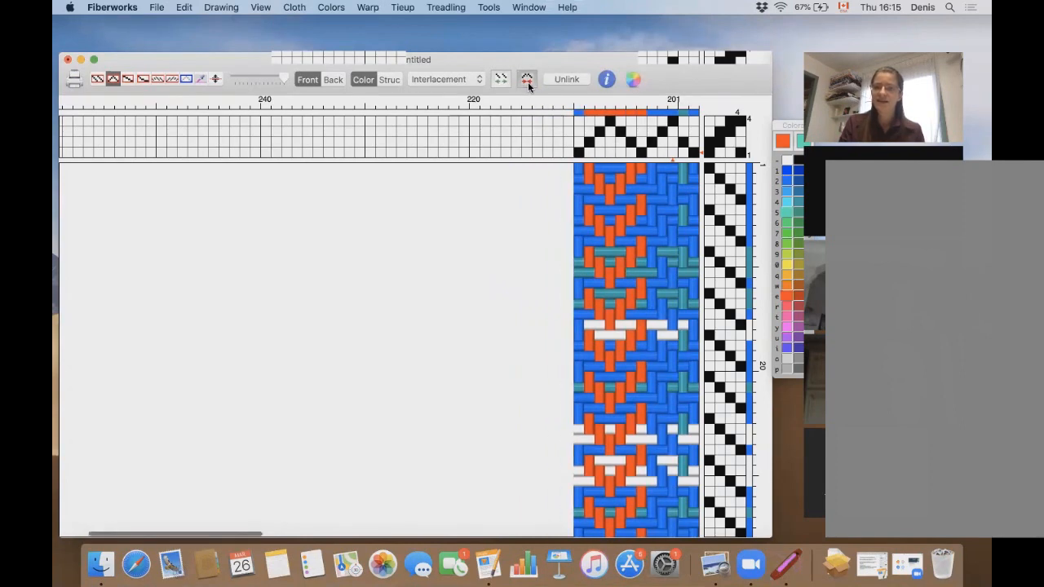
click(527, 84)
click(527, 85)
click(527, 85)
click(527, 84)
click(528, 85)
click(528, 85)
click(528, 85)
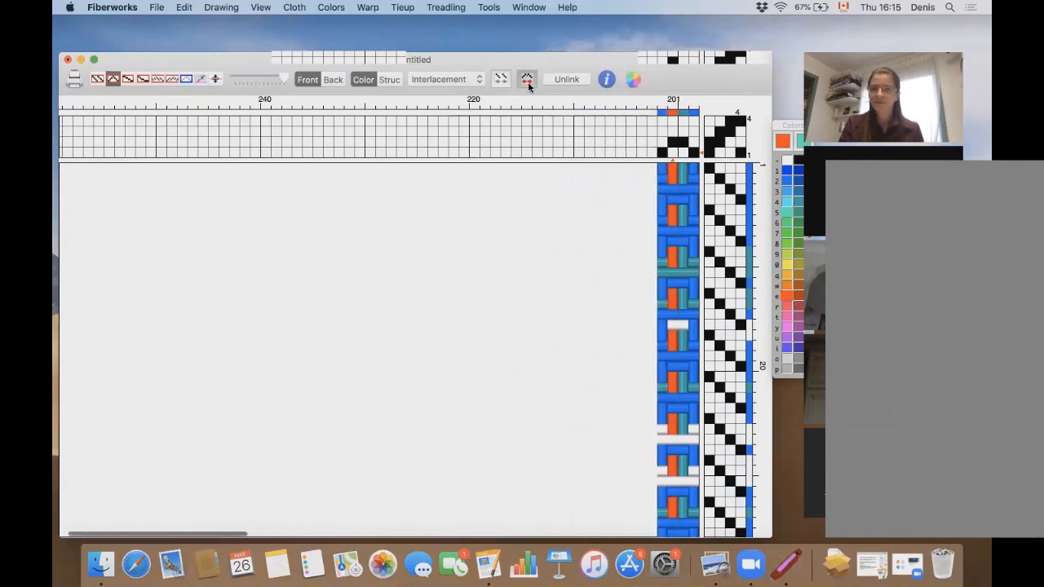
click(528, 85)
click(527, 84)
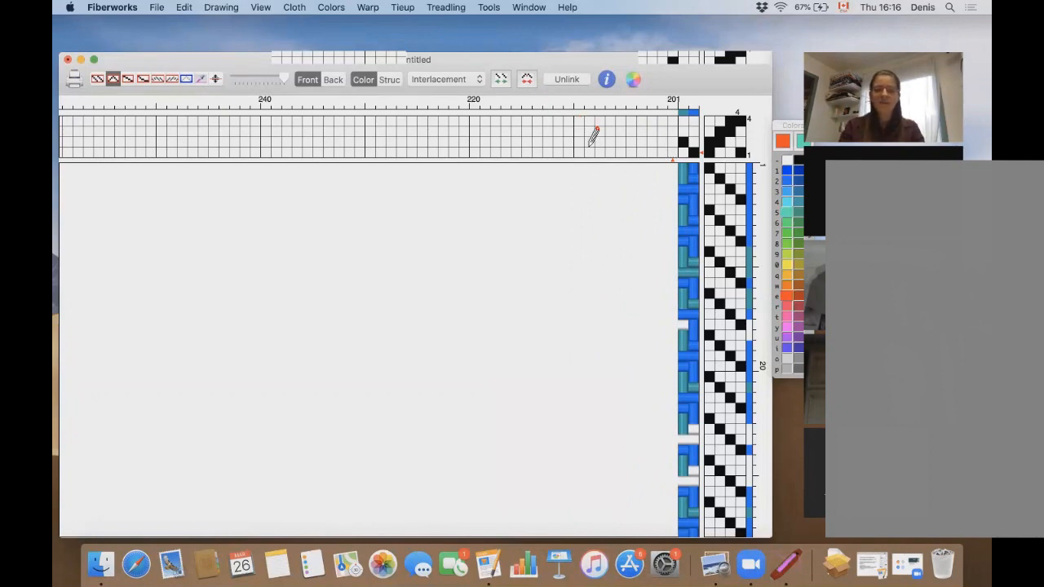
Step: Paint weft picks 1 to 31 green in the weft color bar
scroll(594, 137, right, 10)
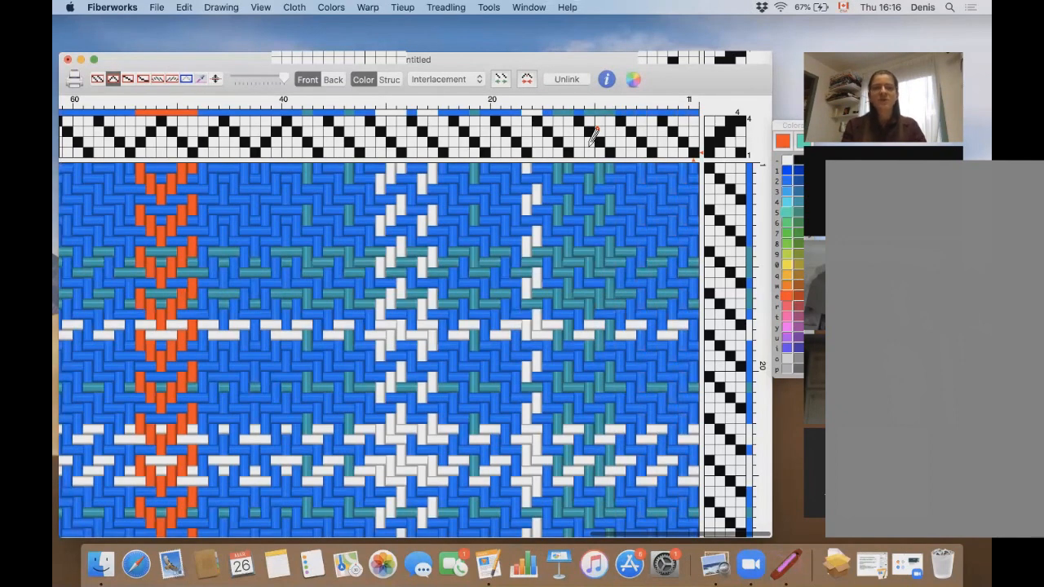
drag(287, 76, 249, 77)
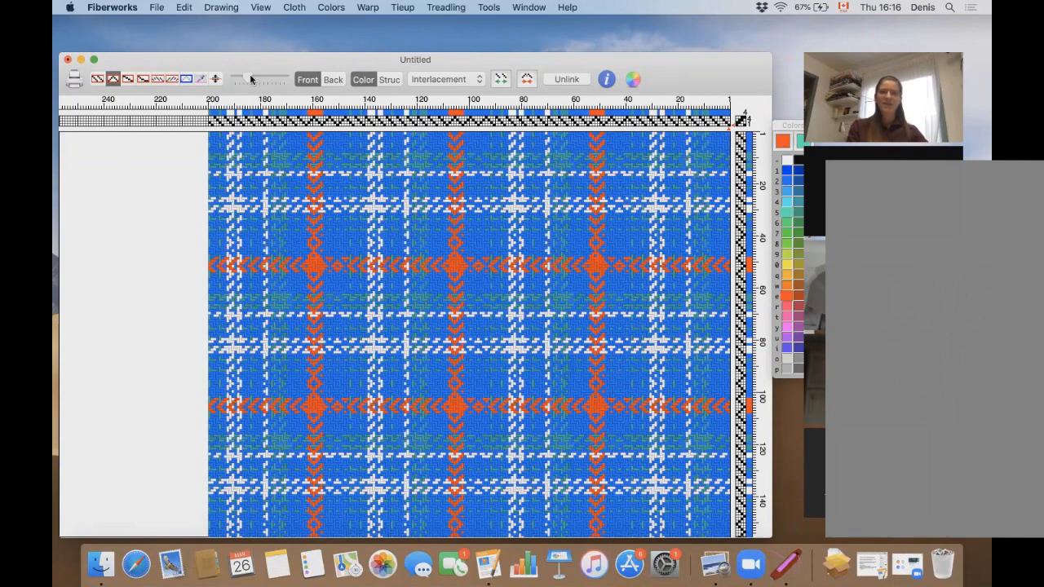
drag(251, 79, 272, 79)
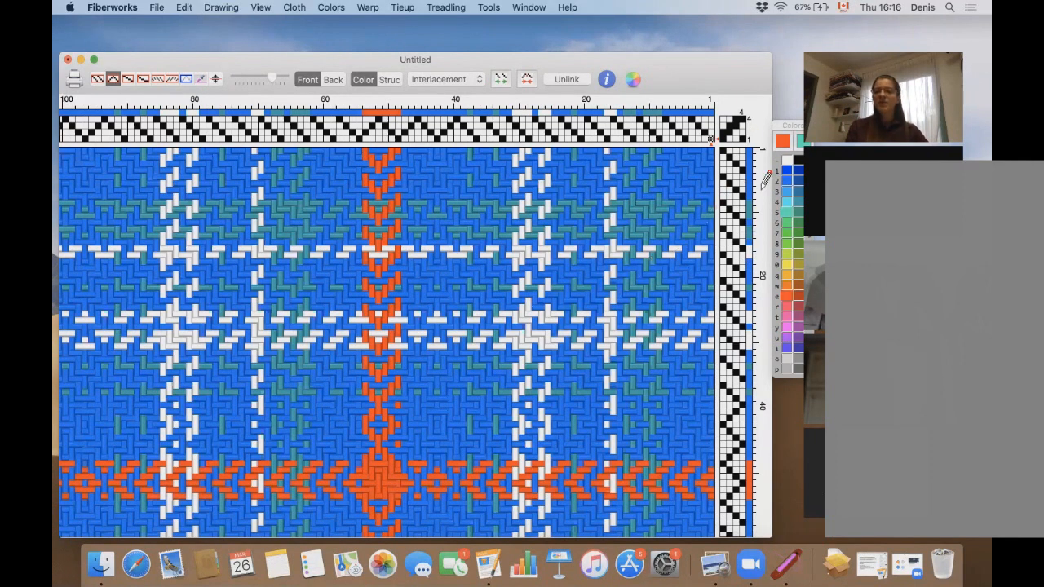
click(796, 176)
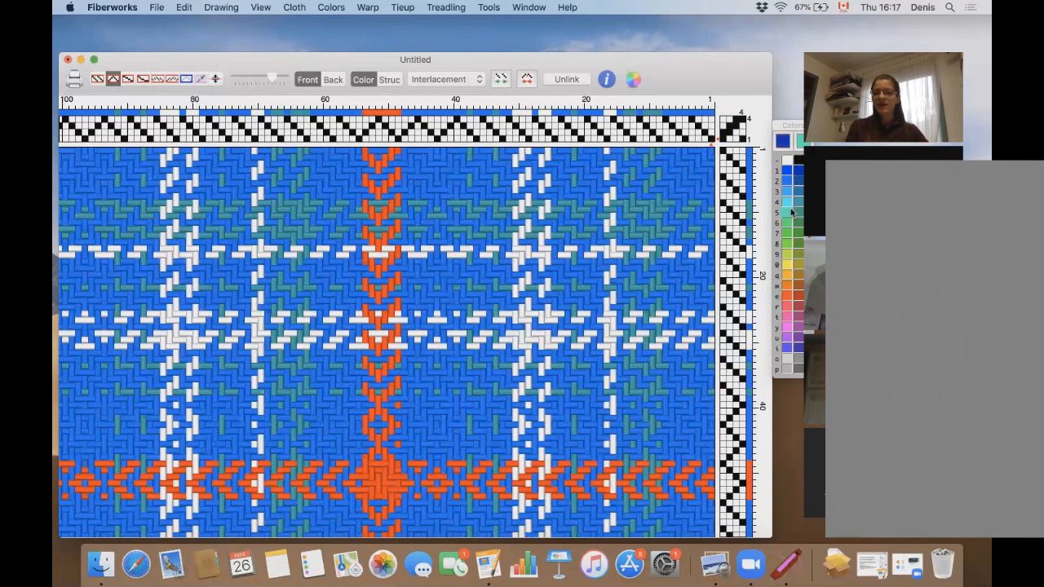
click(787, 255)
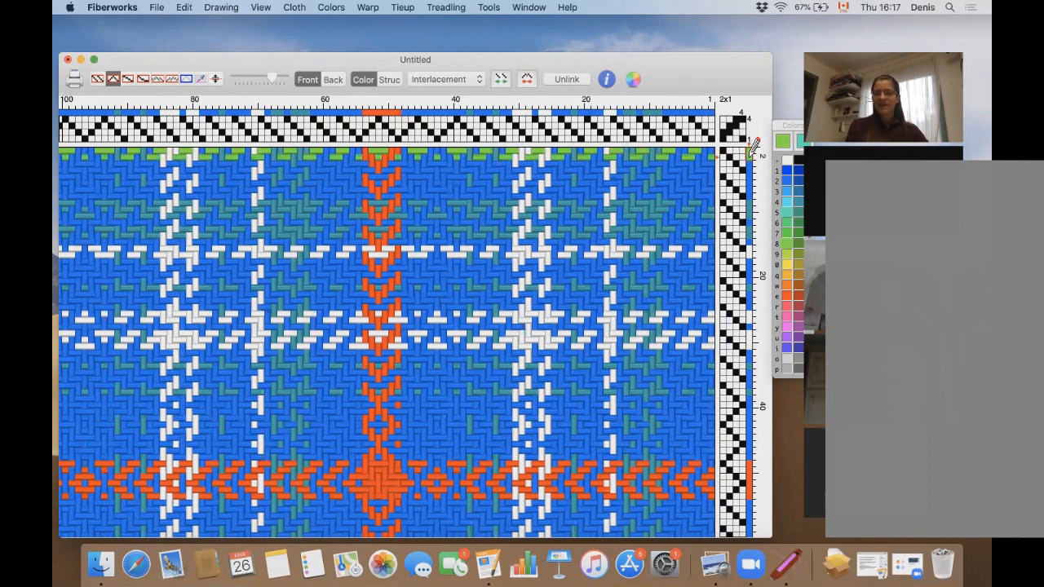
drag(748, 150, 748, 173)
drag(755, 220, 748, 343)
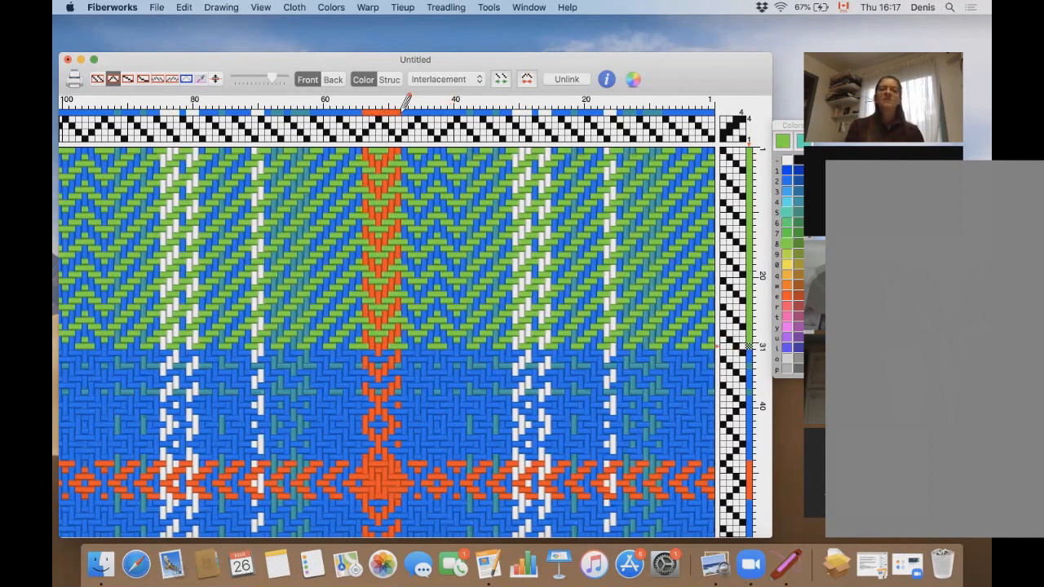
Step: Replace all weft colors with the preset pattern Single color A in blue, using the weft color fill
click(447, 8)
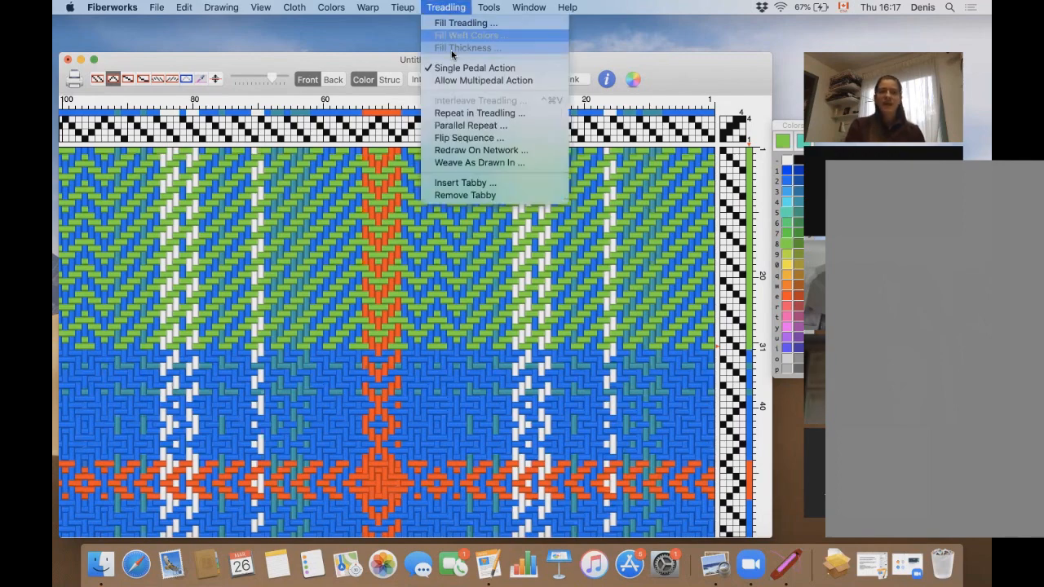
click(506, 34)
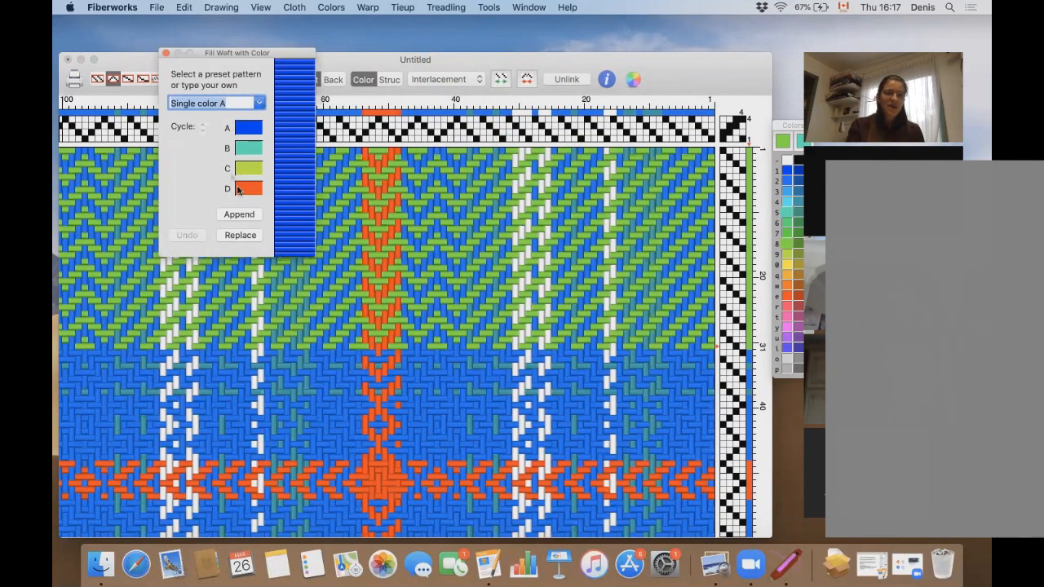
click(260, 107)
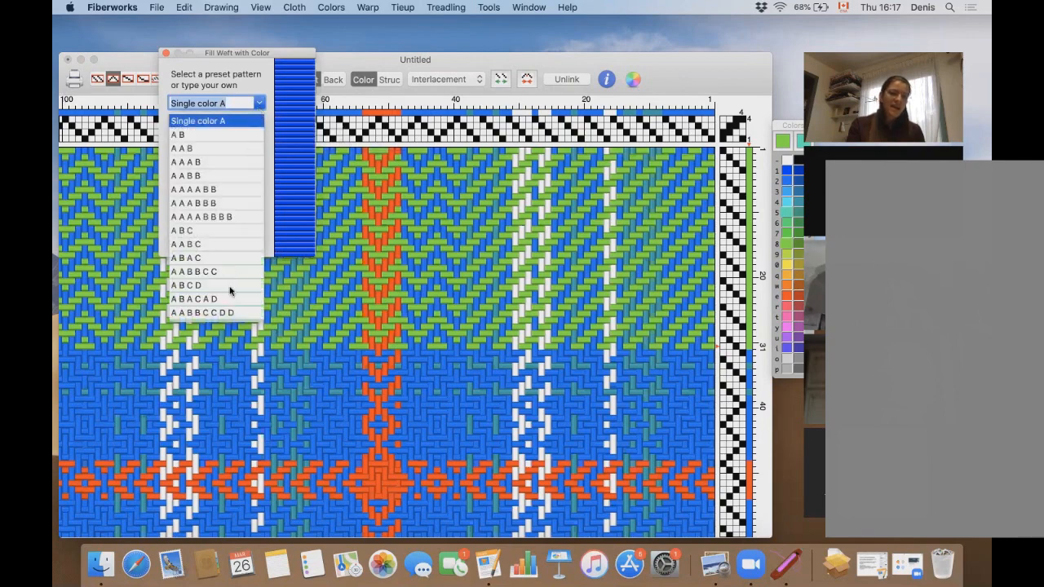
click(208, 124)
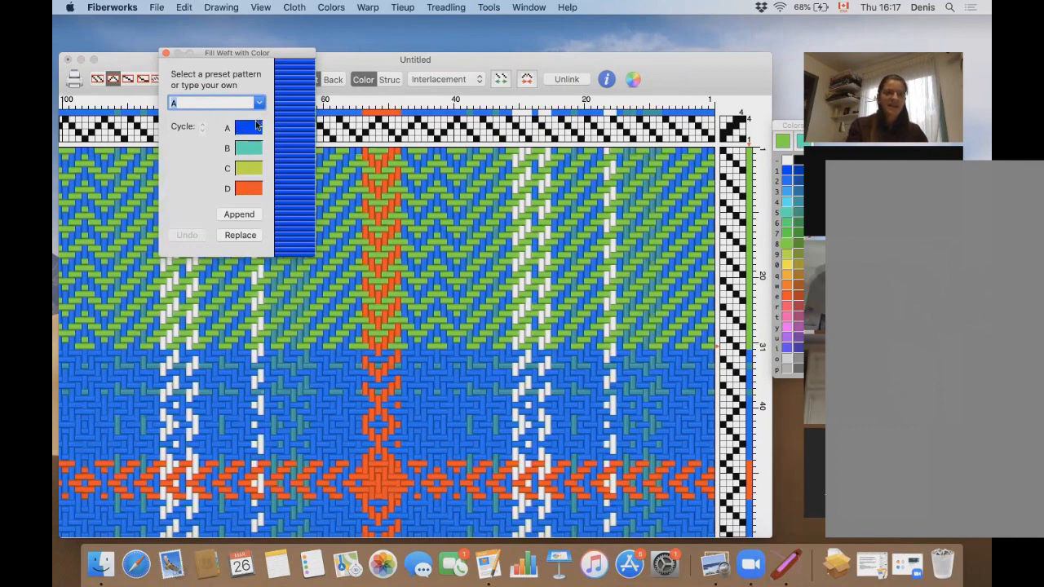
click(241, 236)
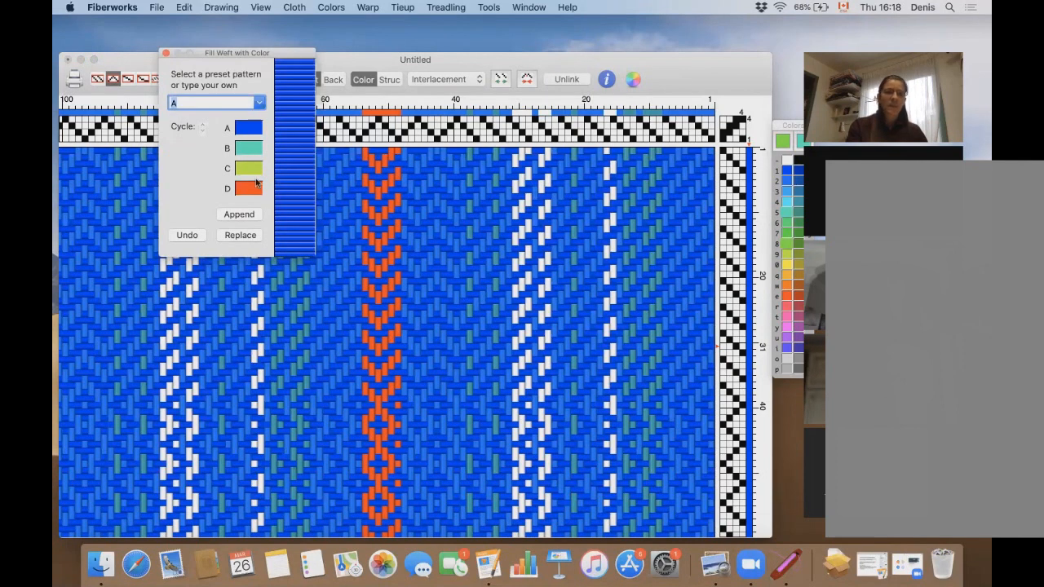
click(165, 54)
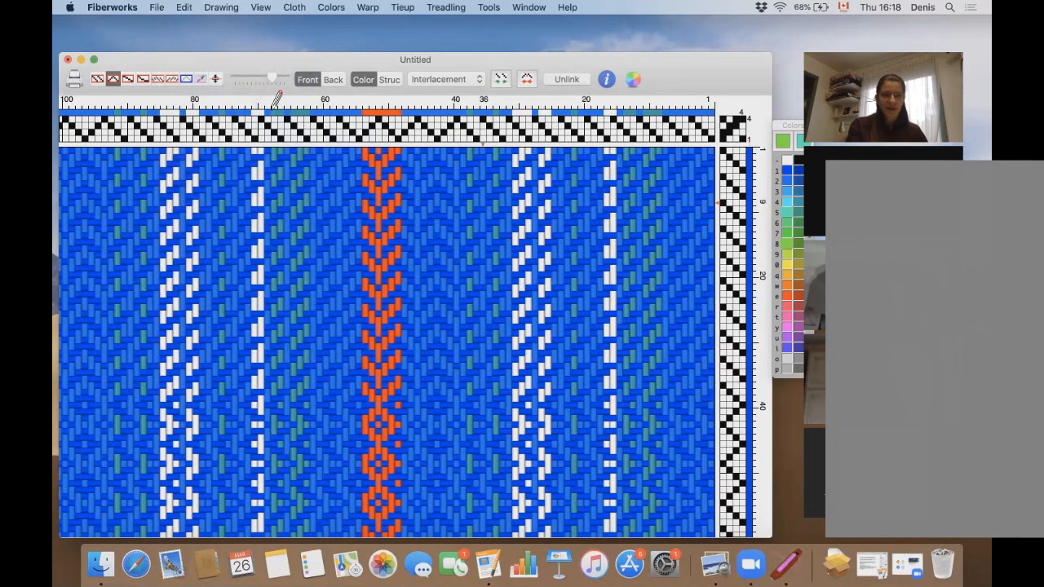
Step: Save the draft in the My Weaving folder as a Fiberworks document named foulard
click(234, 76)
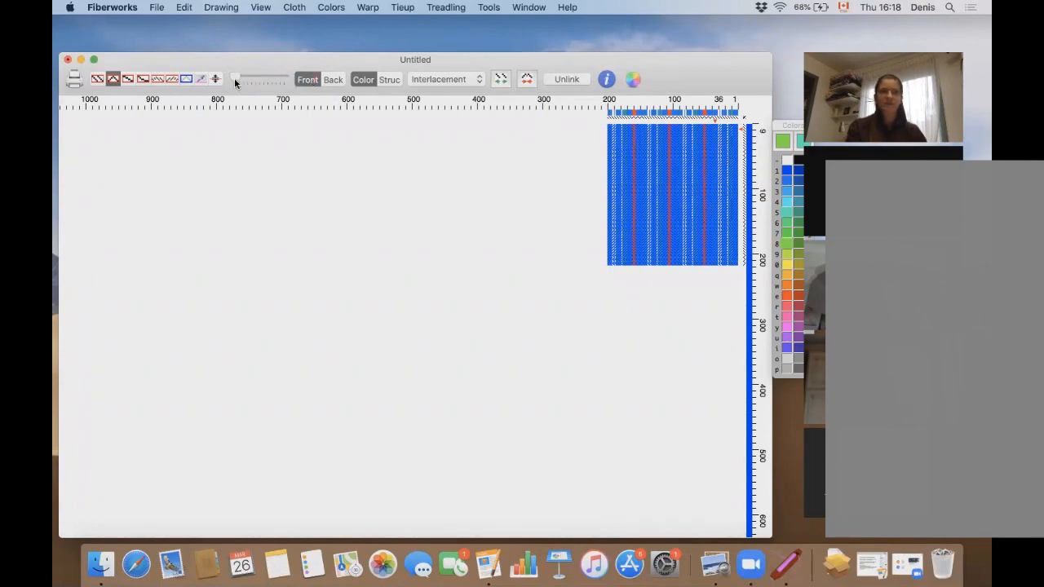
click(259, 78)
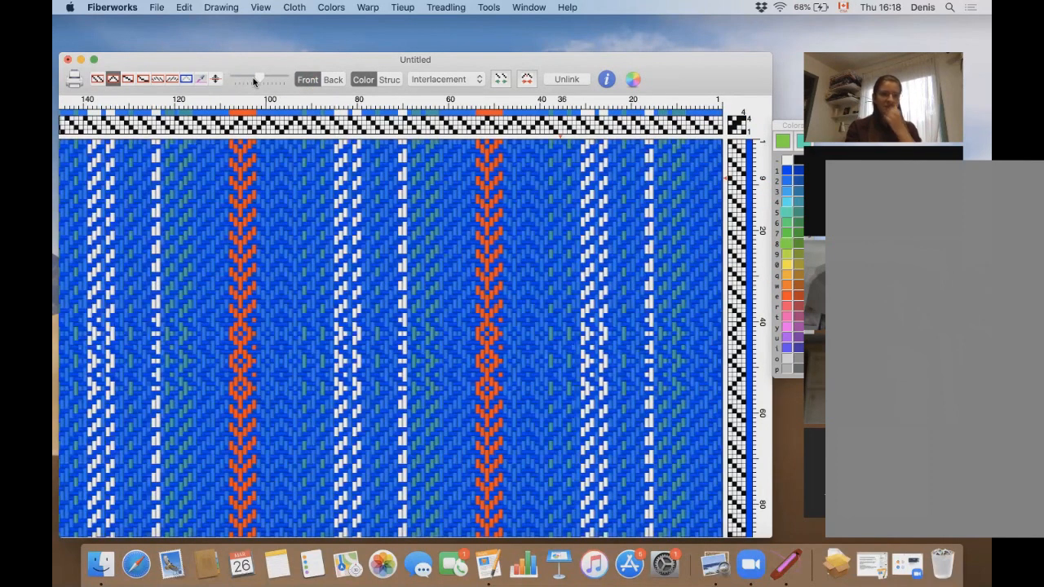
click(247, 78)
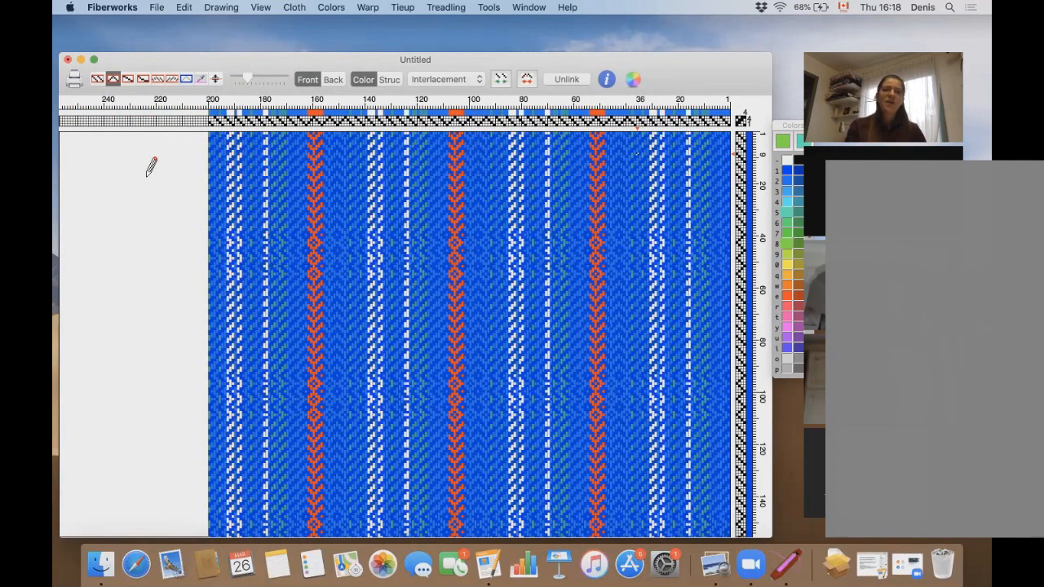
click(156, 7)
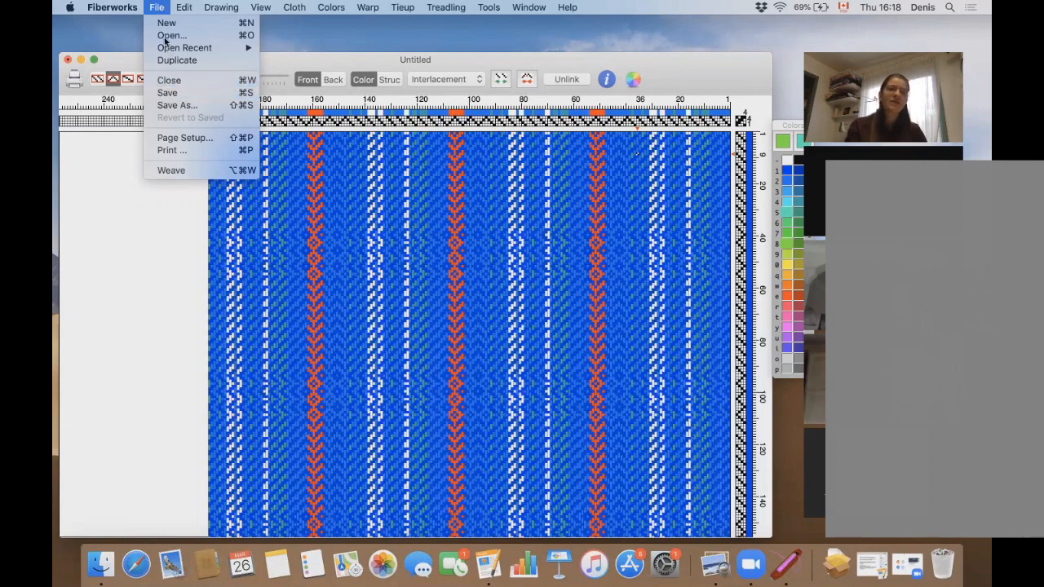
click(180, 95)
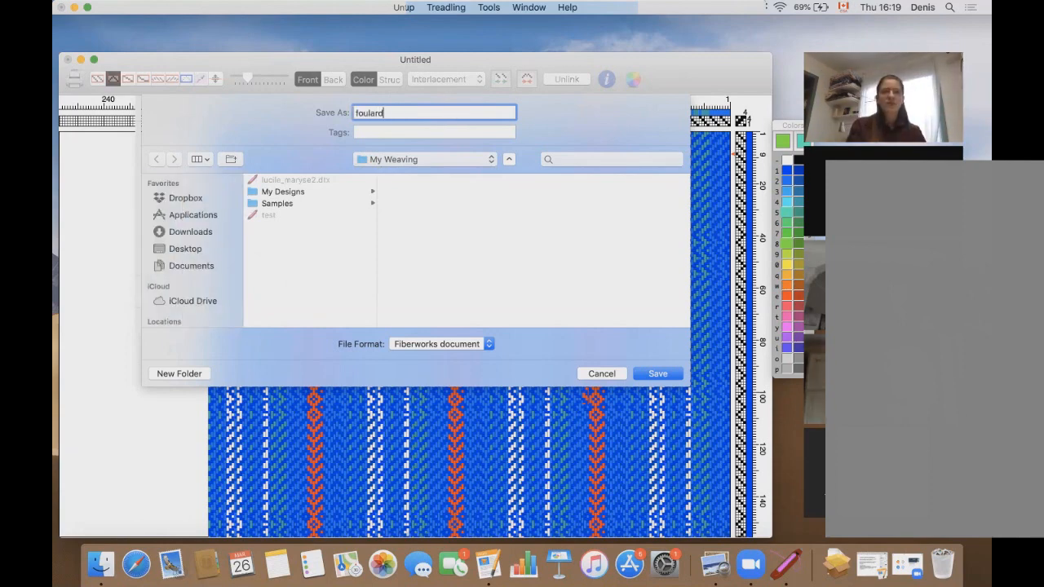
click(649, 375)
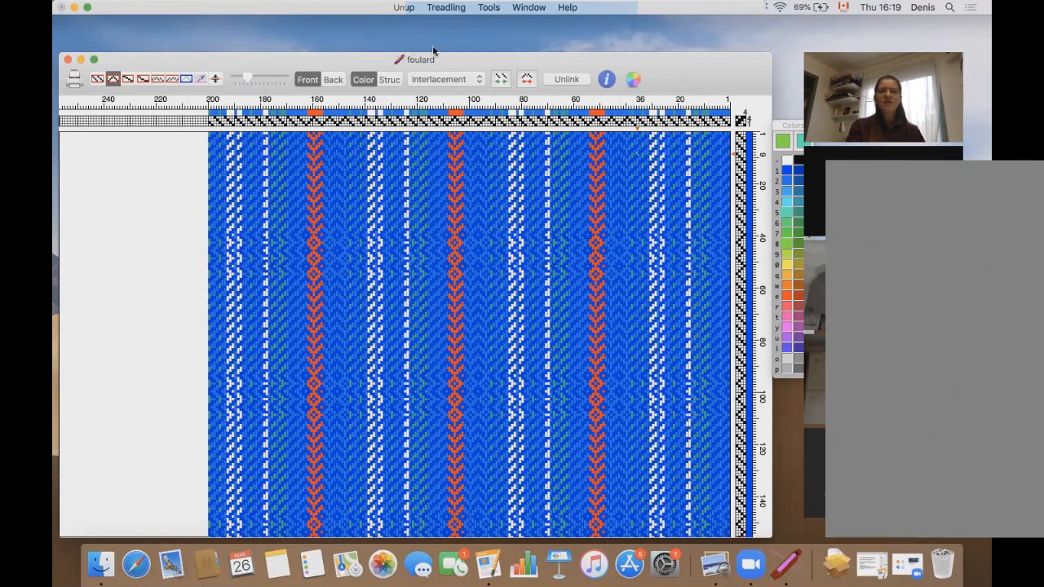
Step: Close the foulard draft, quit Fiberworks and relaunch it from the desktop
click(68, 61)
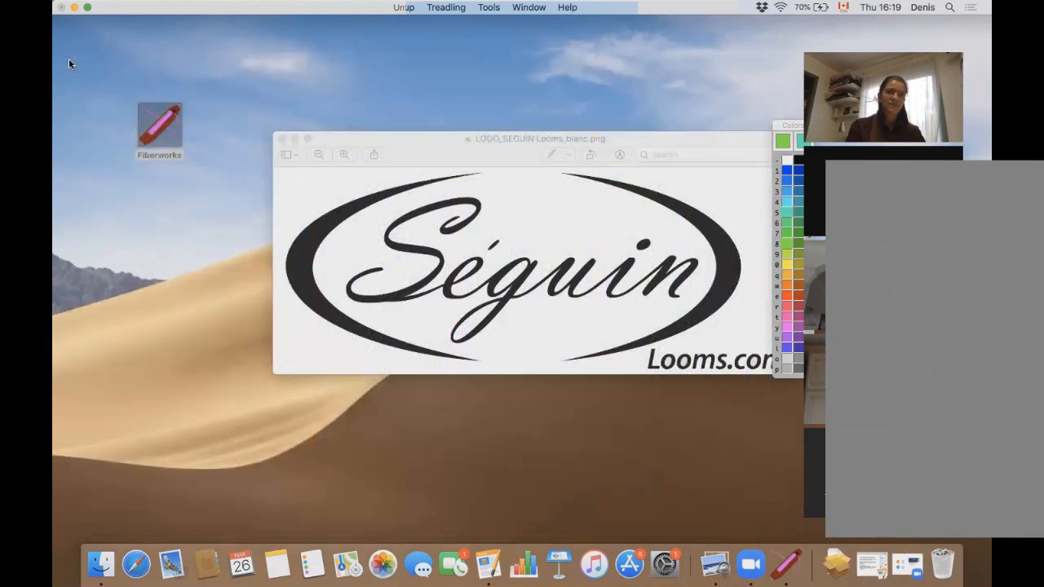
click(106, 6)
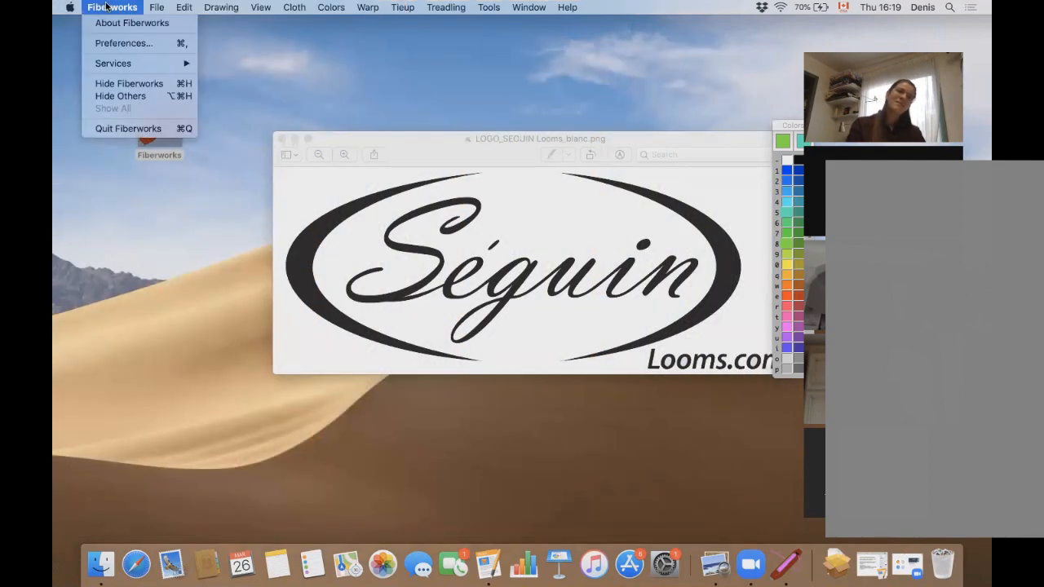
click(117, 128)
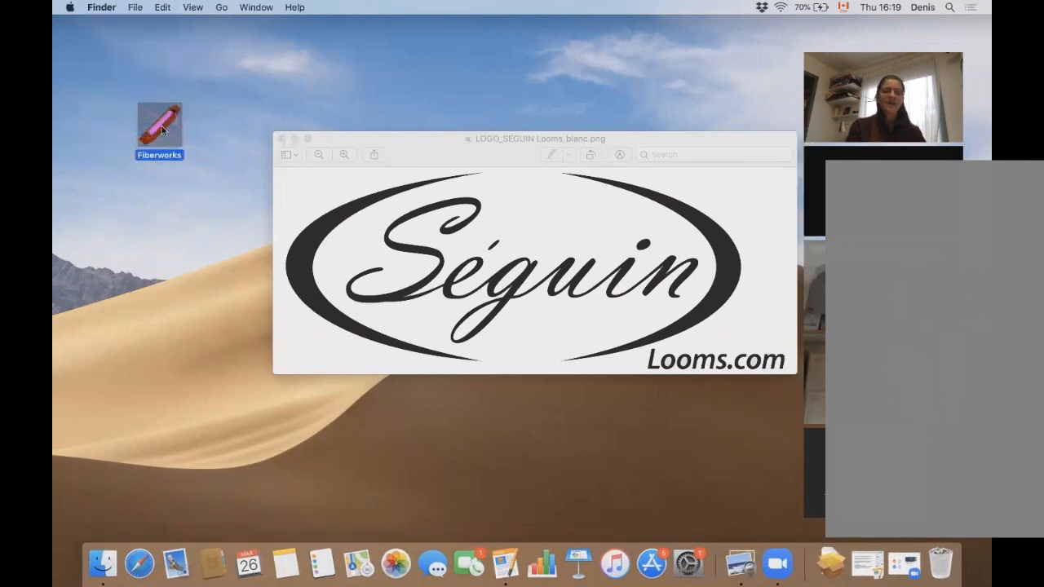
double_click(161, 126)
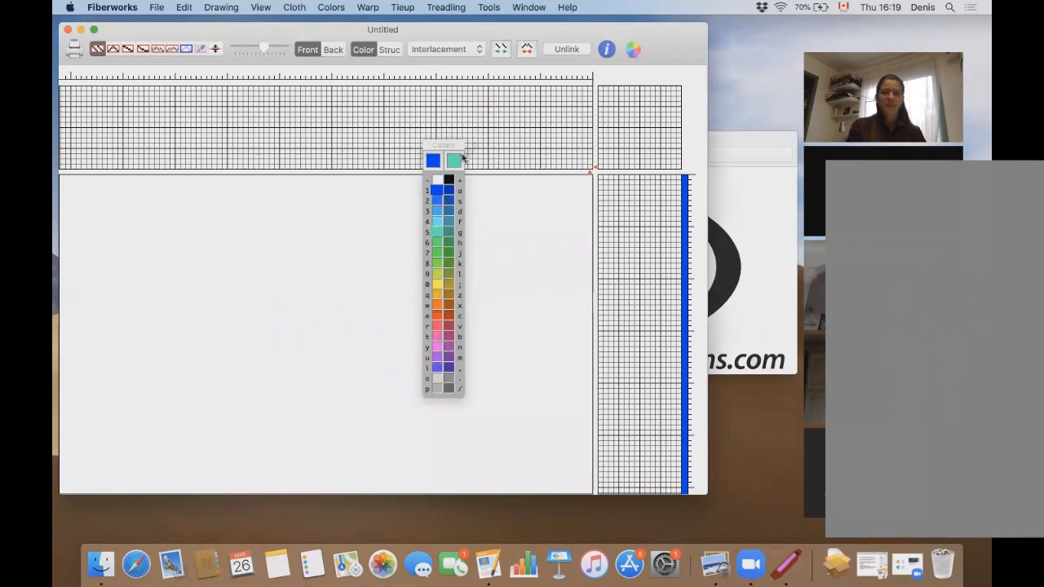
Step: Move the color palette beside the draft window, then lower and enlarge the blank draft window
drag(673, 144, 775, 158)
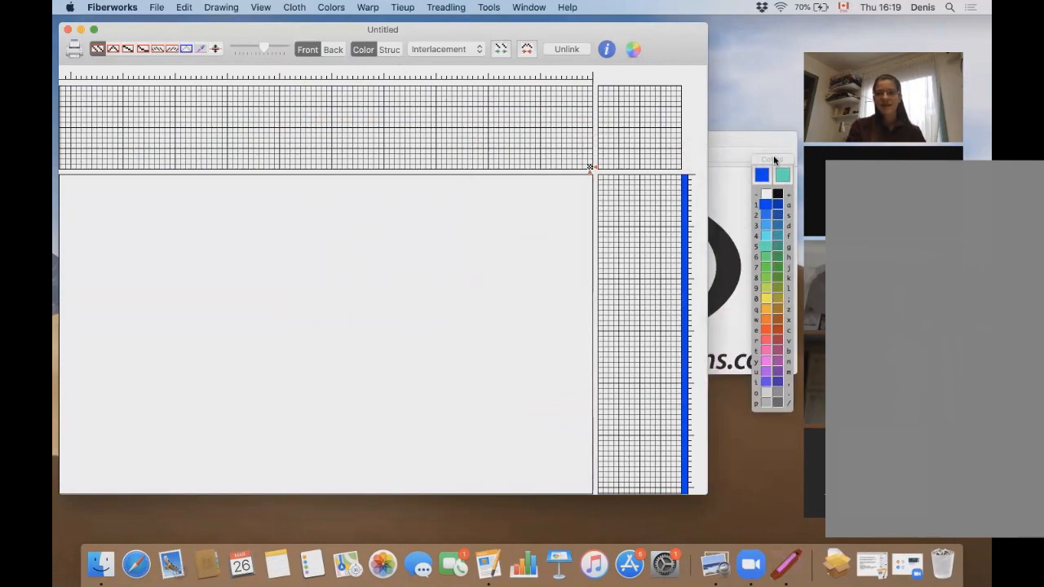
drag(240, 35, 241, 59)
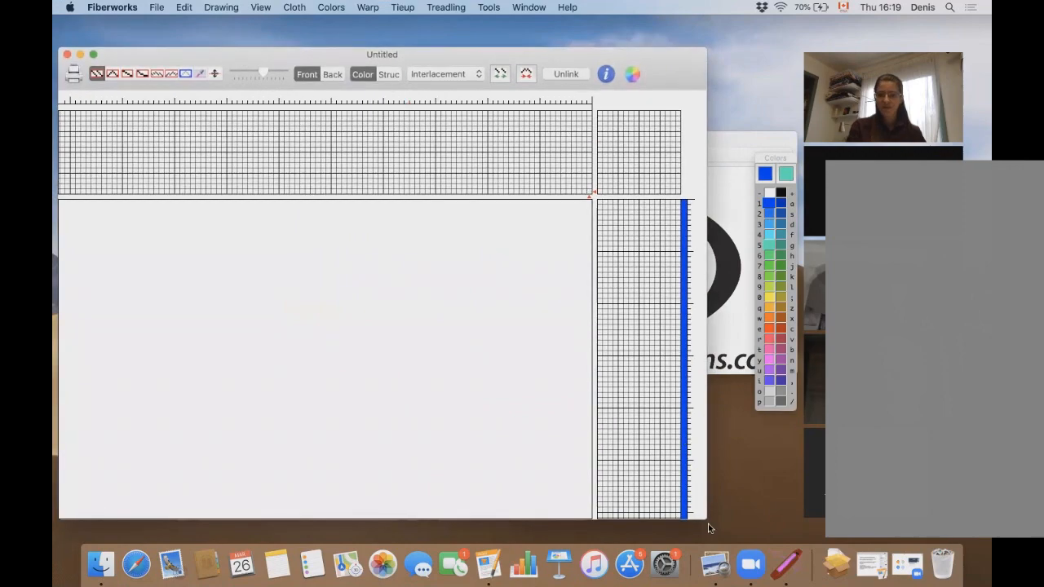
drag(726, 522, 768, 538)
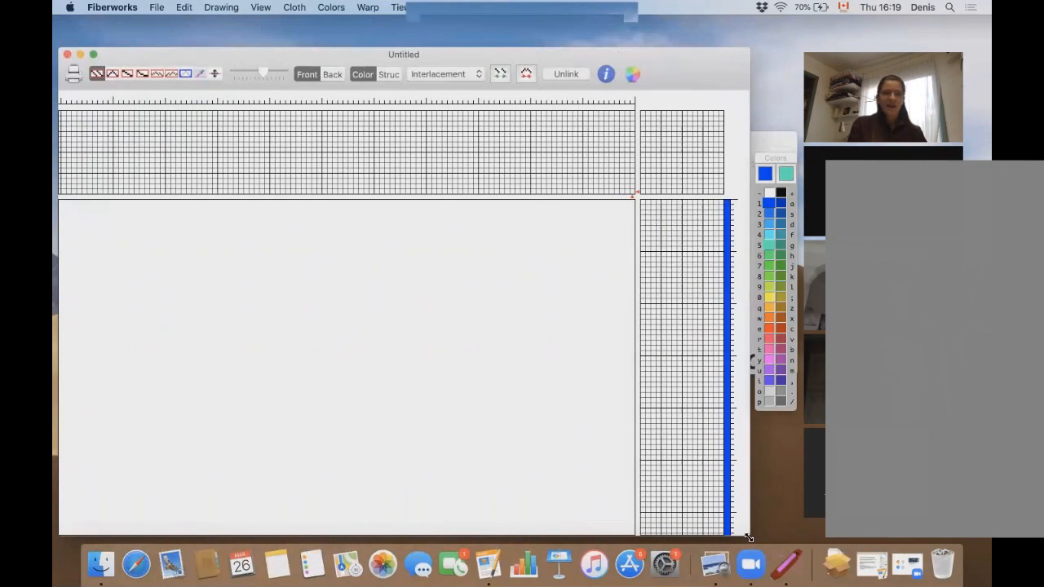
Step: Open the saved foulard draft from the My Weaving folder
click(157, 7)
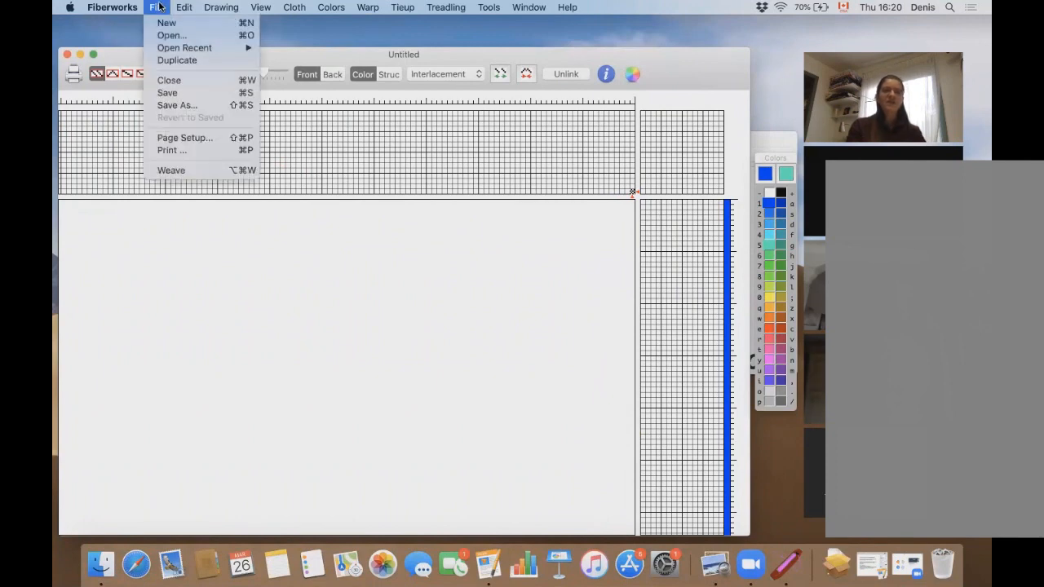
click(198, 36)
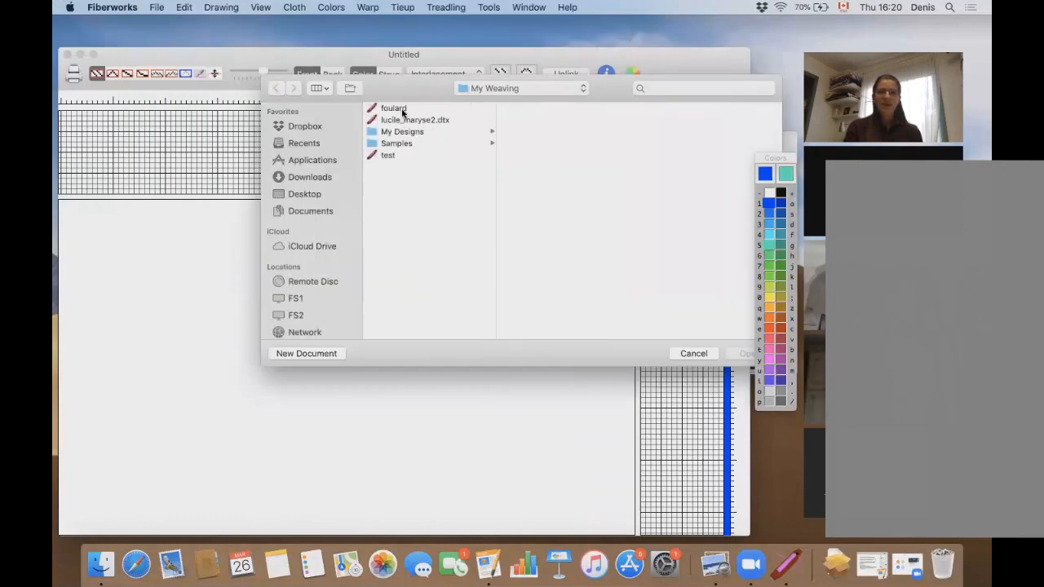
click(402, 114)
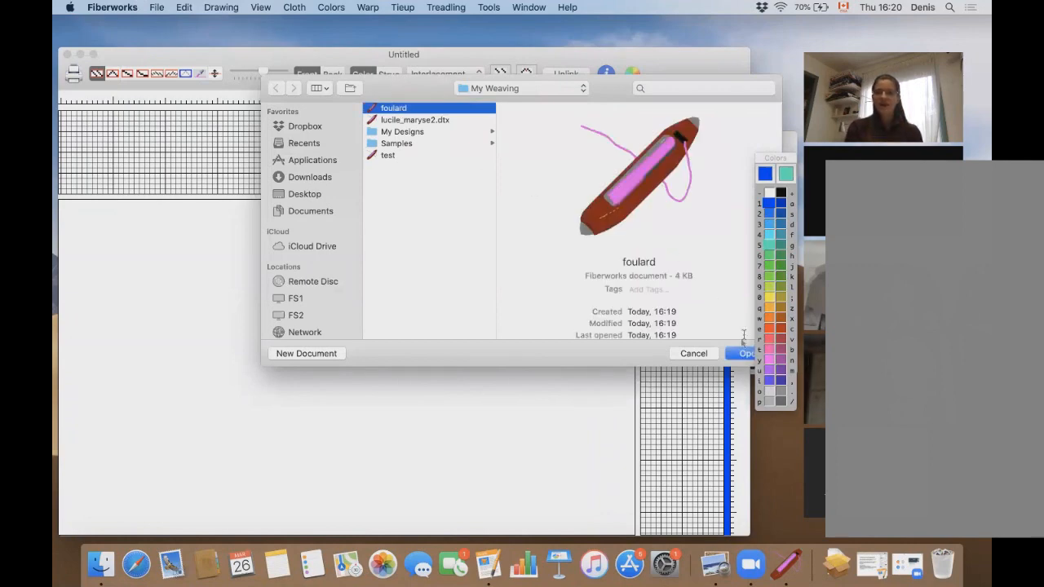
click(742, 355)
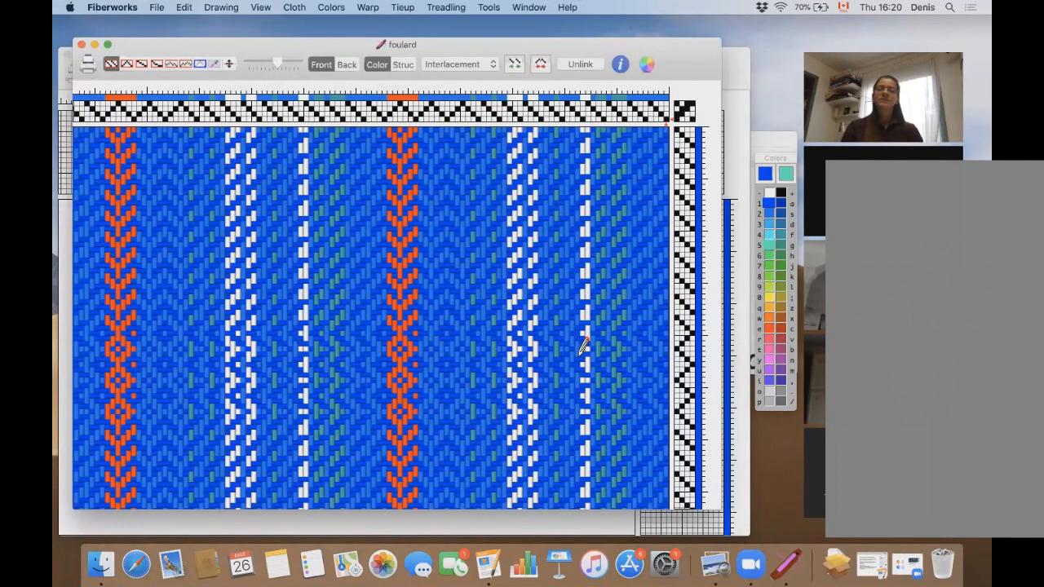
Step: Toggle the tie-up corner cell for treadle 1 and shaft 4 on and off
click(675, 102)
click(675, 101)
click(674, 102)
click(674, 102)
click(675, 102)
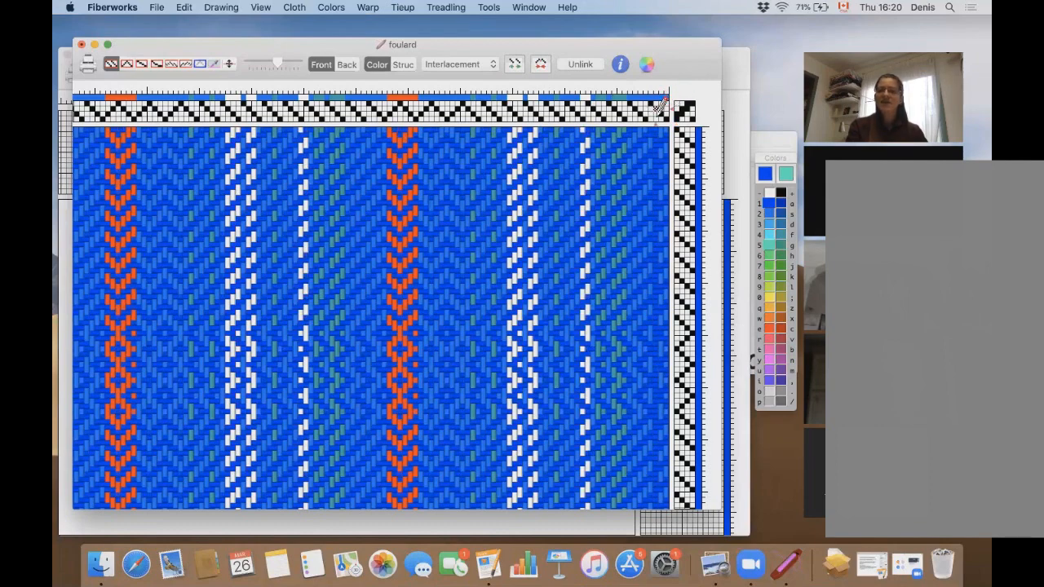
Step: Try single-cell edits at the start of the draft, in the threading of the first ends and the treadling of the first three picks
click(656, 106)
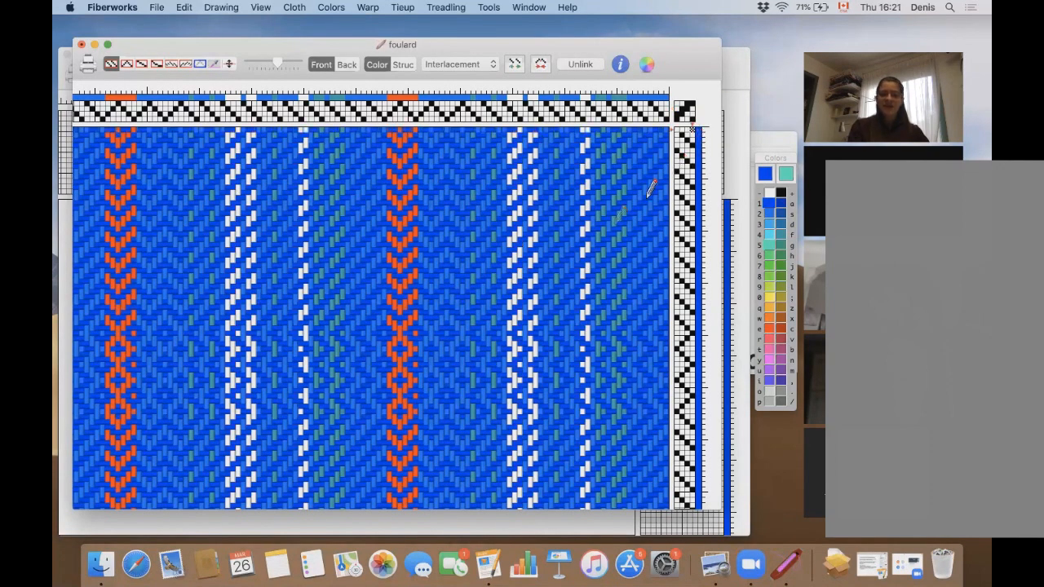
click(688, 140)
click(691, 131)
click(688, 136)
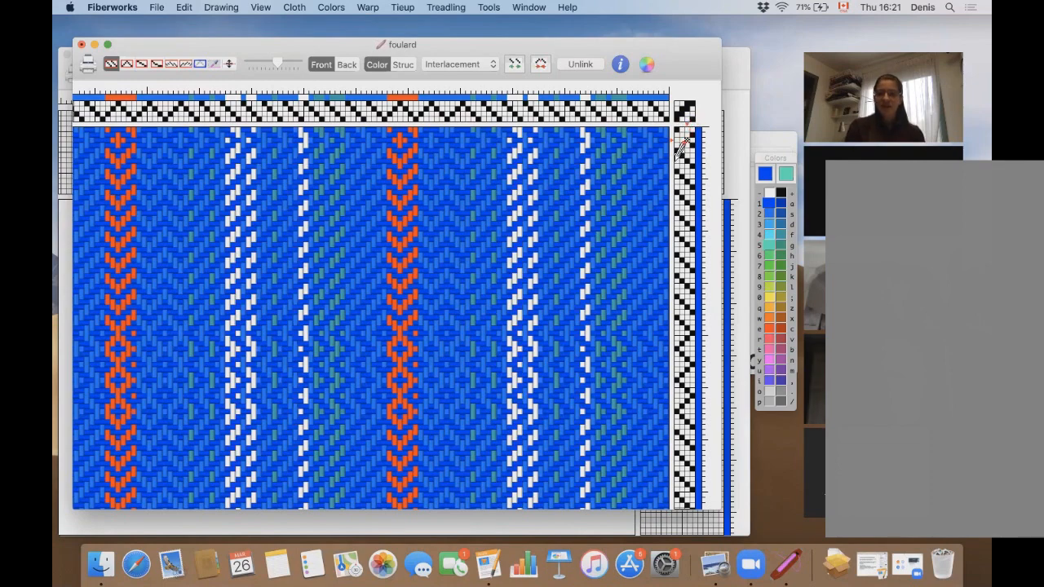
Step: Change one more treadling cell near the first picks and check its effect on the cloth in overview and close up
click(690, 161)
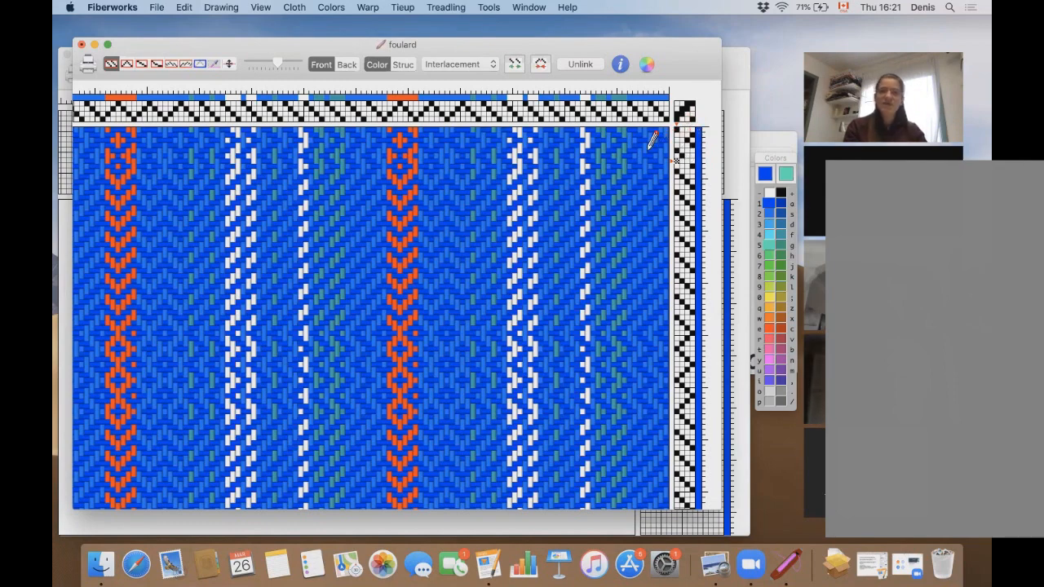
click(258, 59)
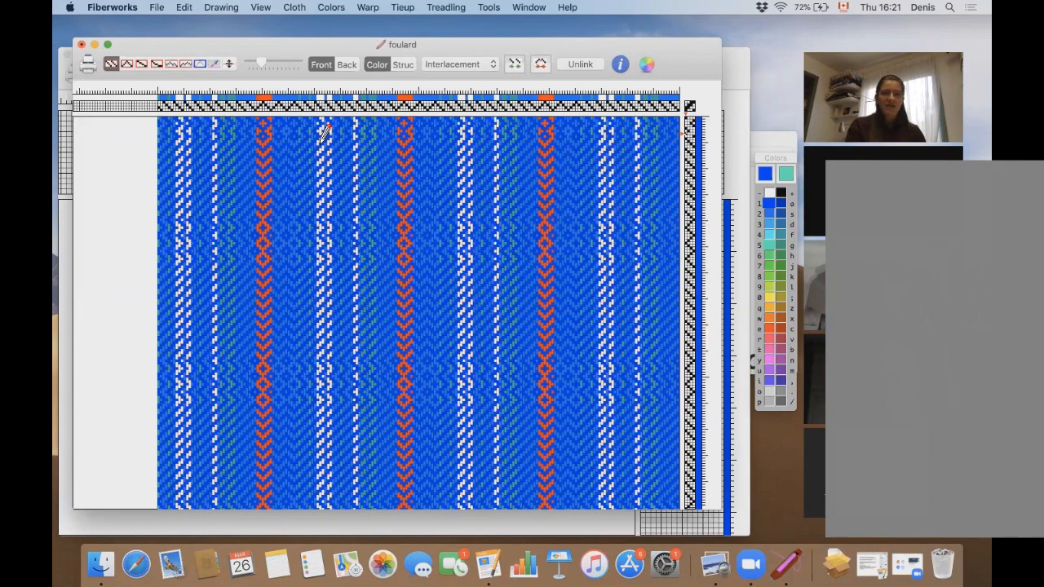
drag(267, 65, 298, 64)
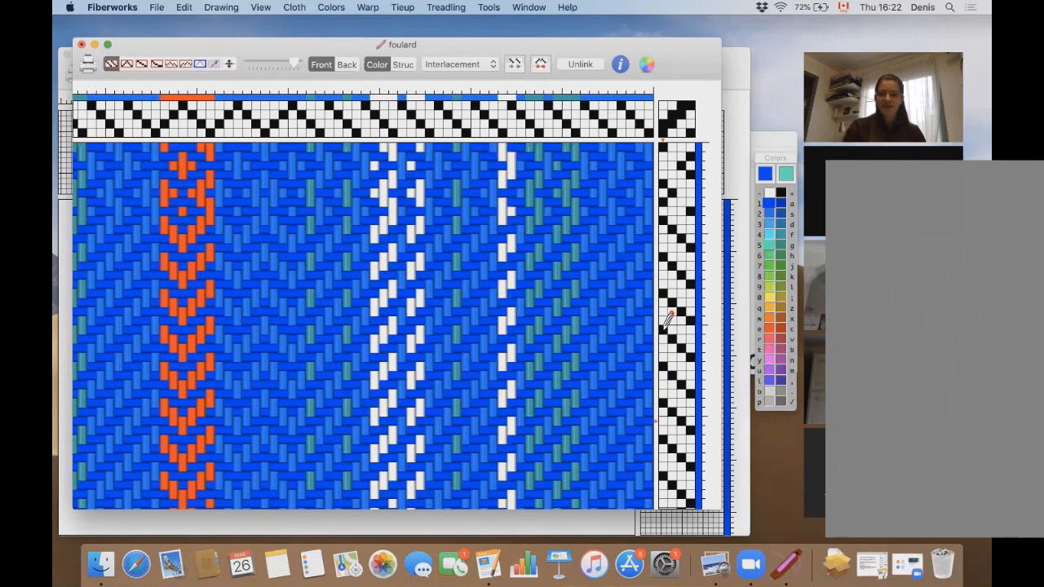
Step: Select and copy the 19-pick zigzag section of the treadling farther down the draft
scroll(667, 320, down, 5)
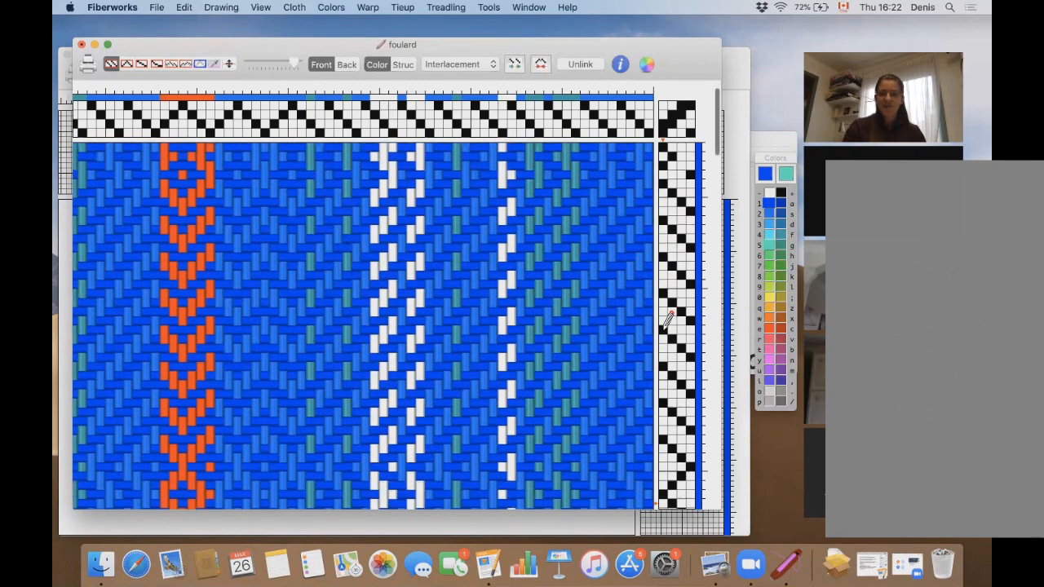
scroll(667, 319, down, 5)
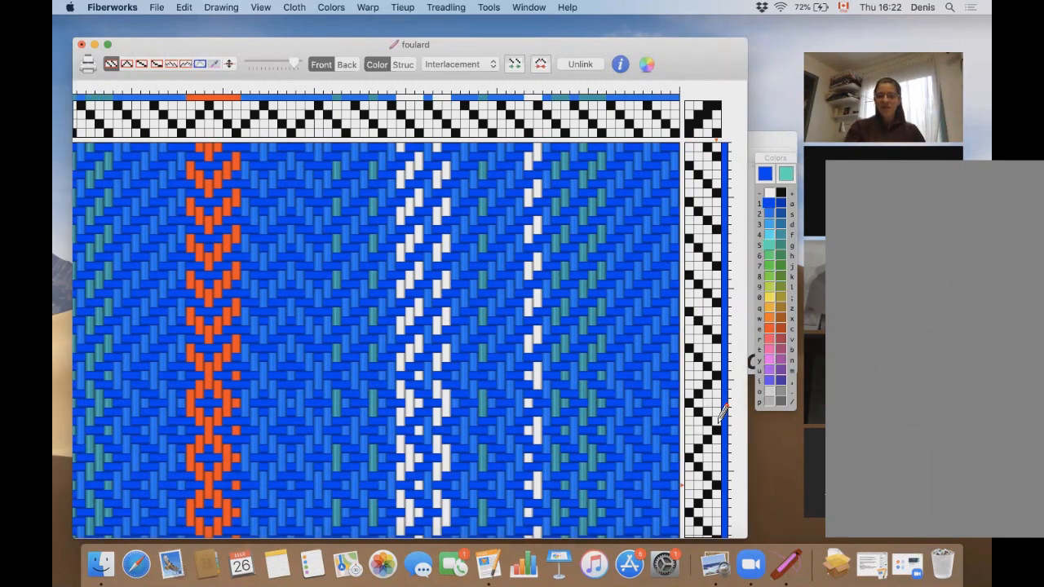
scroll(722, 414, down, 10)
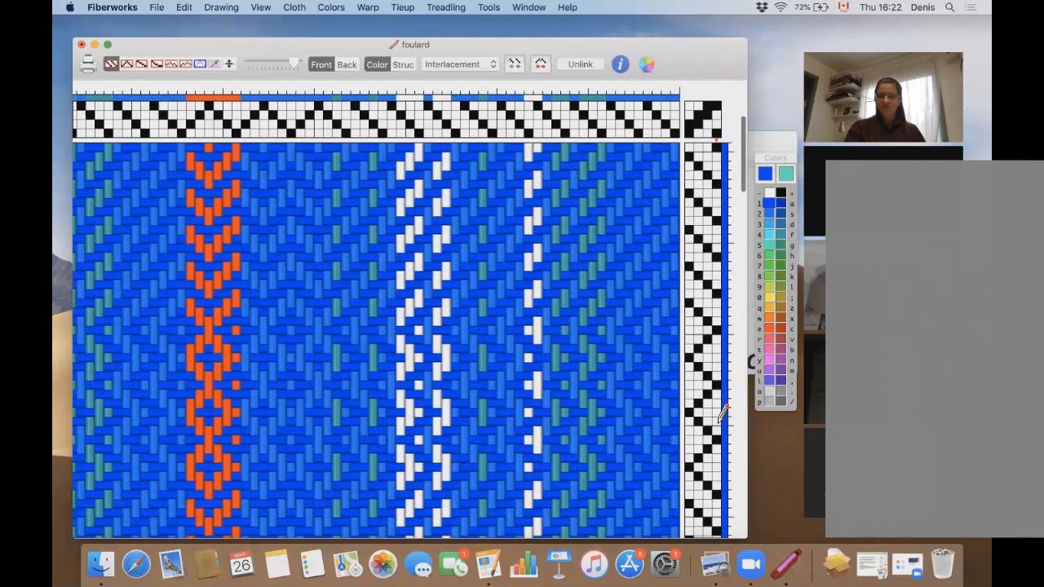
scroll(721, 413, down, 10)
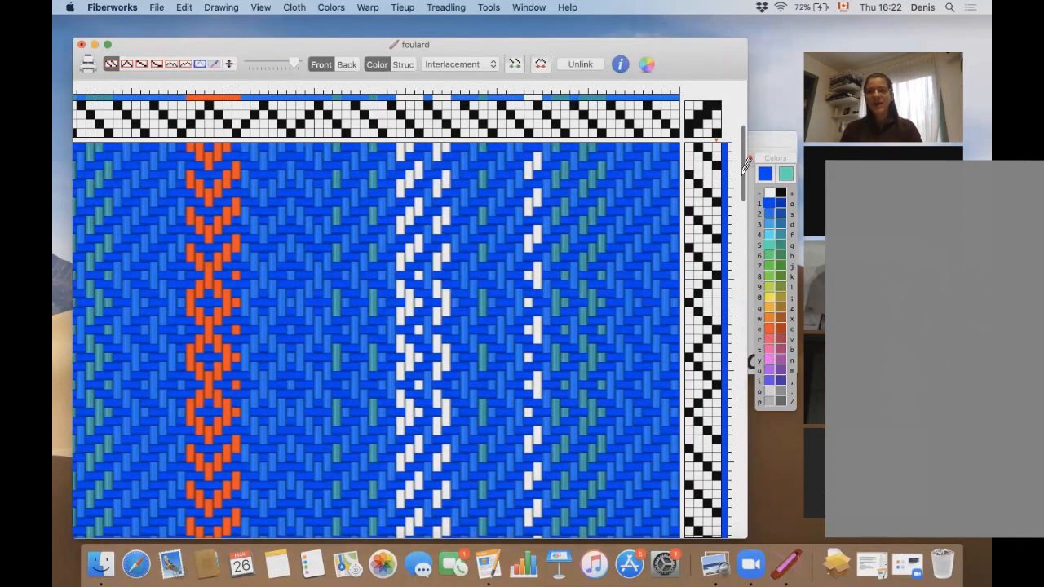
scroll(744, 167, down, 1)
scroll(743, 167, down, 5)
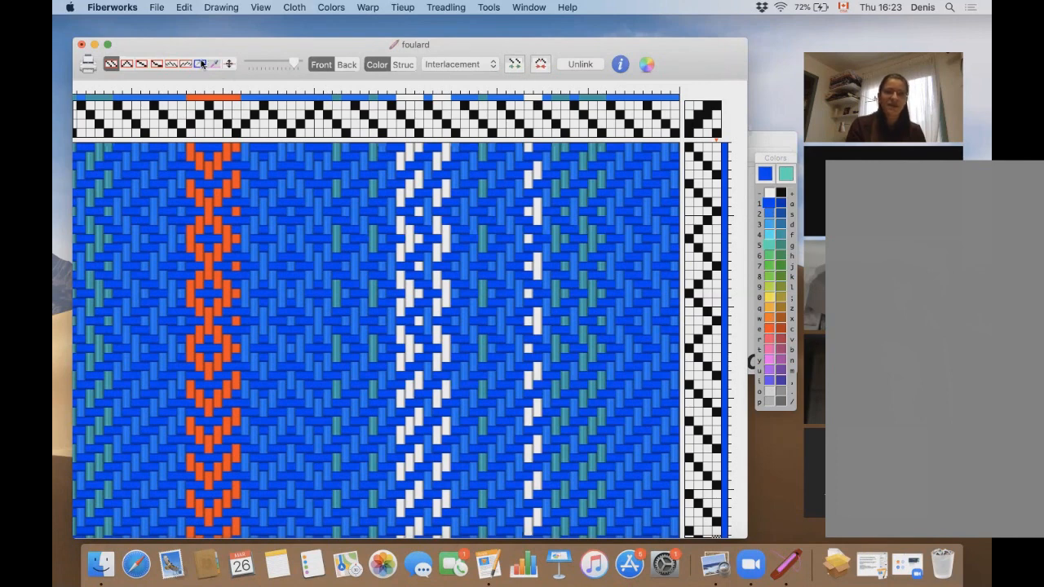
click(202, 65)
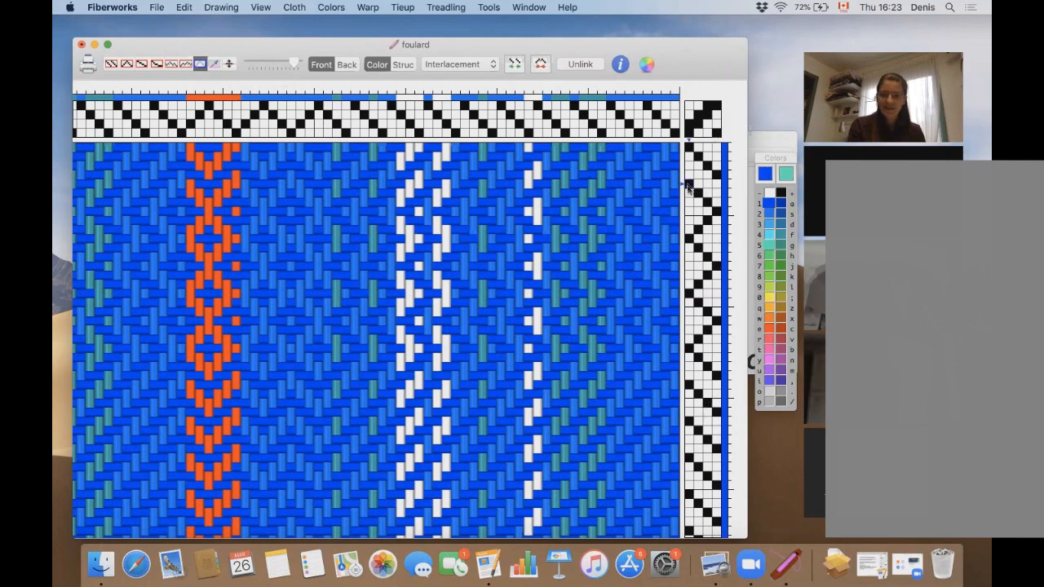
drag(705, 352, 719, 378)
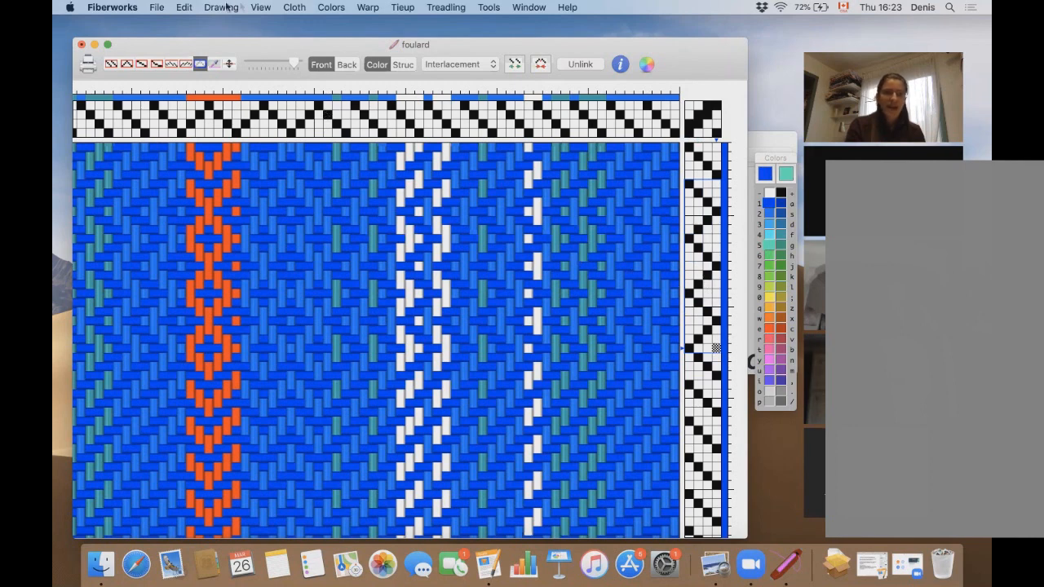
click(186, 8)
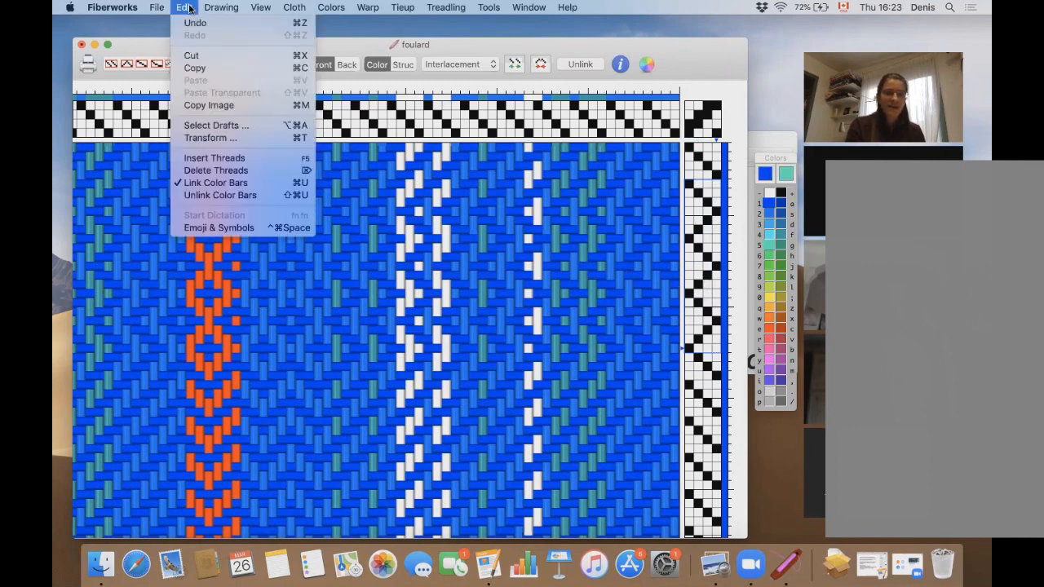
click(214, 68)
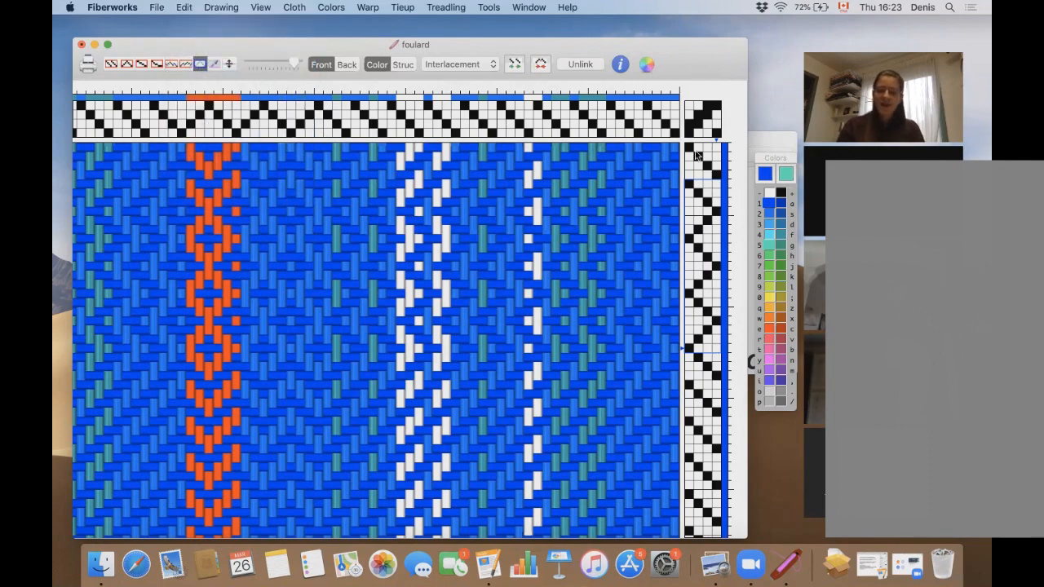
Step: Paste the copied zigzag treadling section at the first pick of the draft, overwriting the existing picks
scroll(697, 155, up, 10)
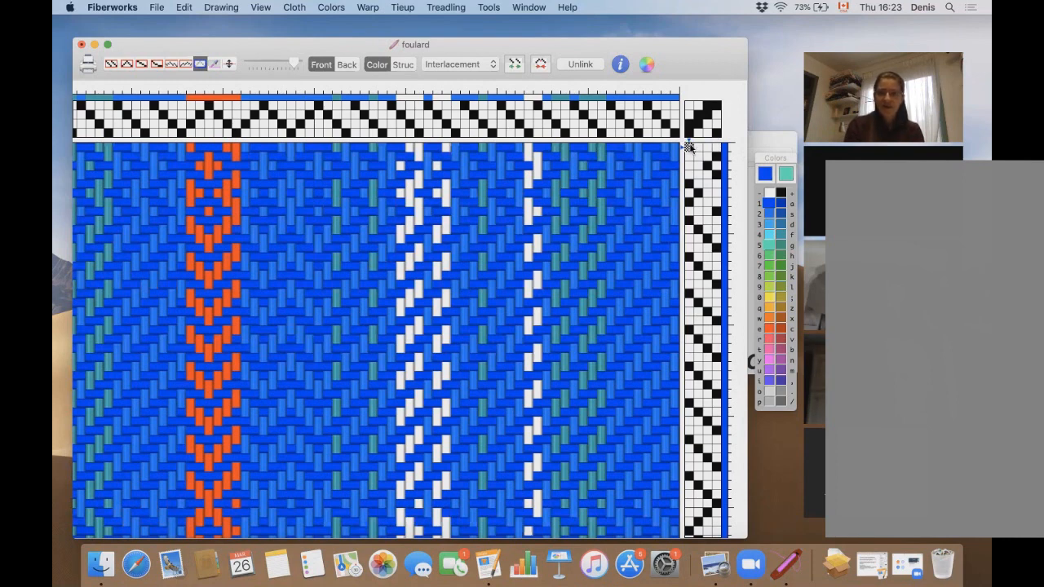
click(185, 7)
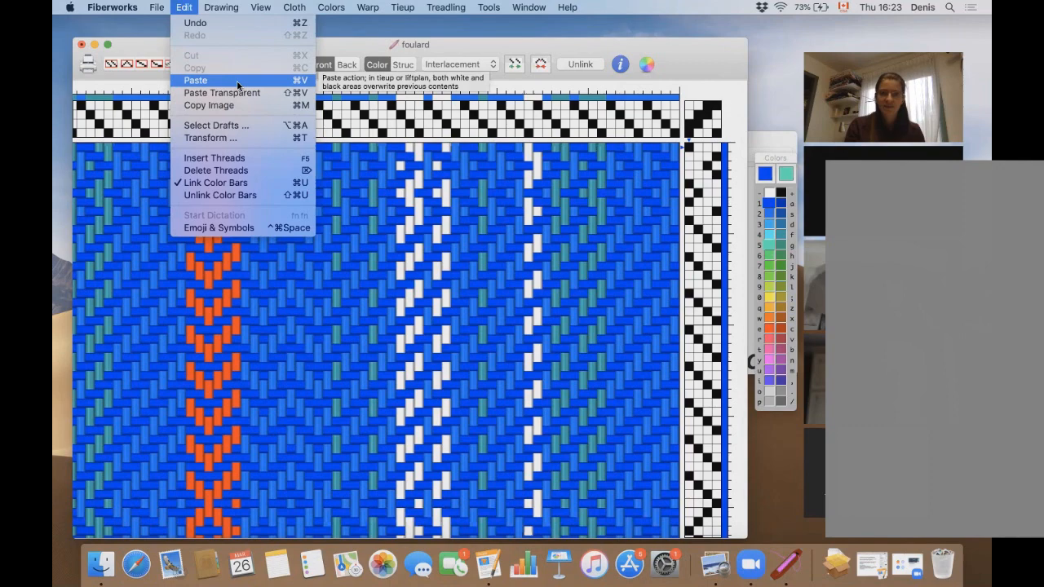
click(237, 82)
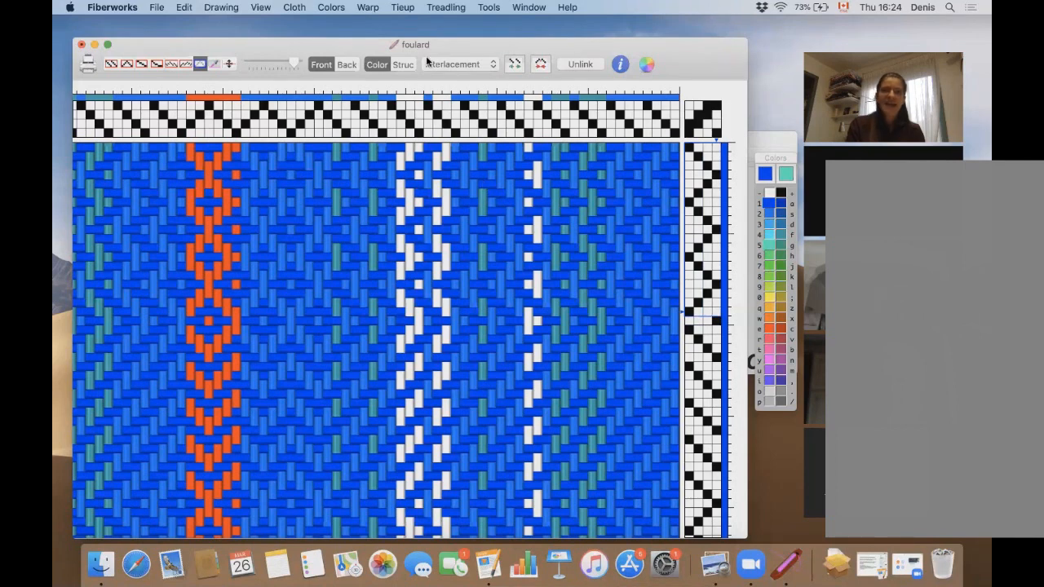
Step: Repeat the pasted treadling selection 12 times as a direct repeat applied to the draft only, and view the whole cloth
click(446, 7)
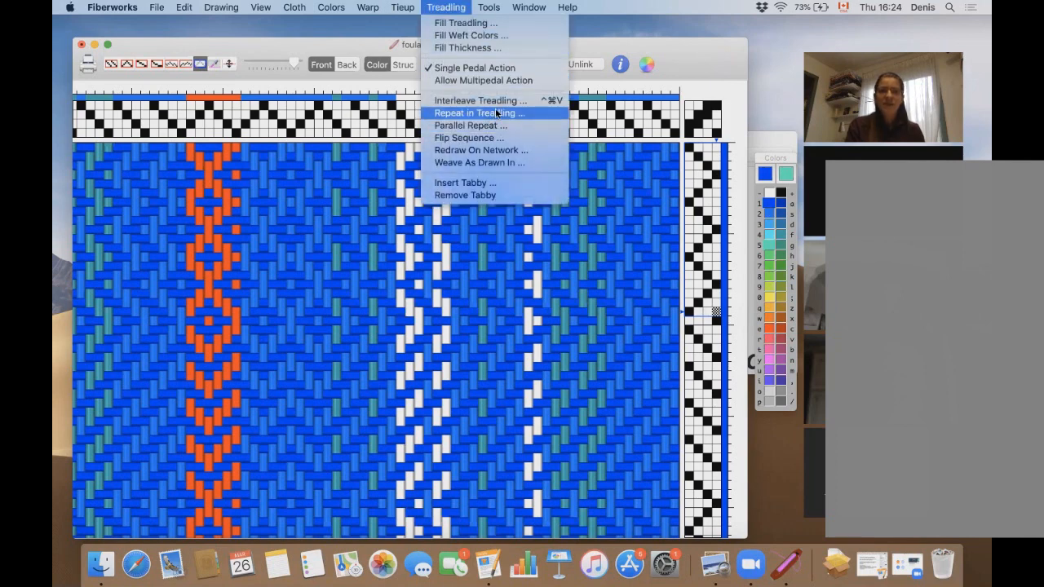
click(549, 113)
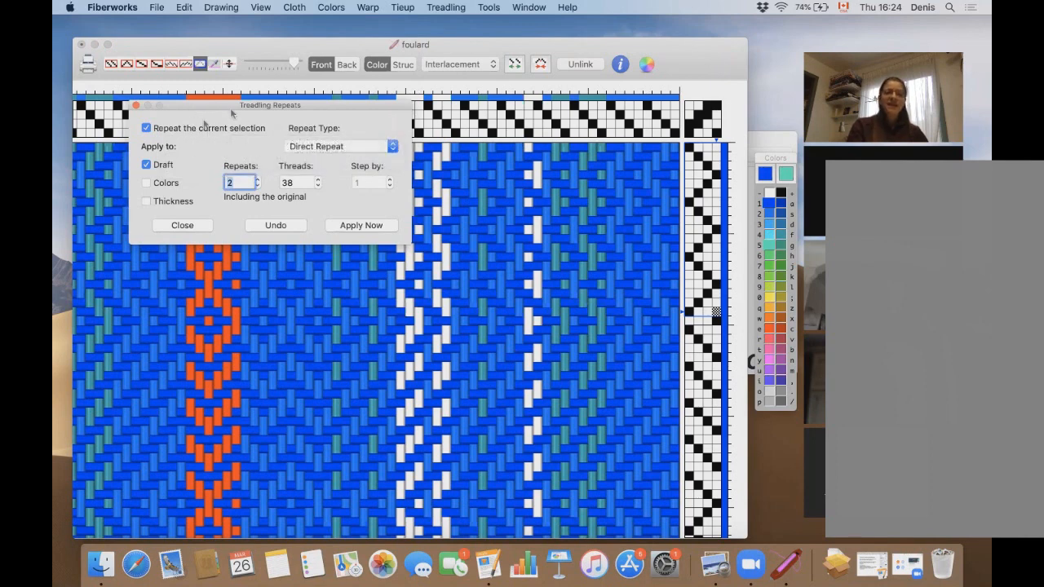
click(257, 181)
click(257, 181)
click(257, 181)
click(257, 181)
click(257, 181)
click(256, 181)
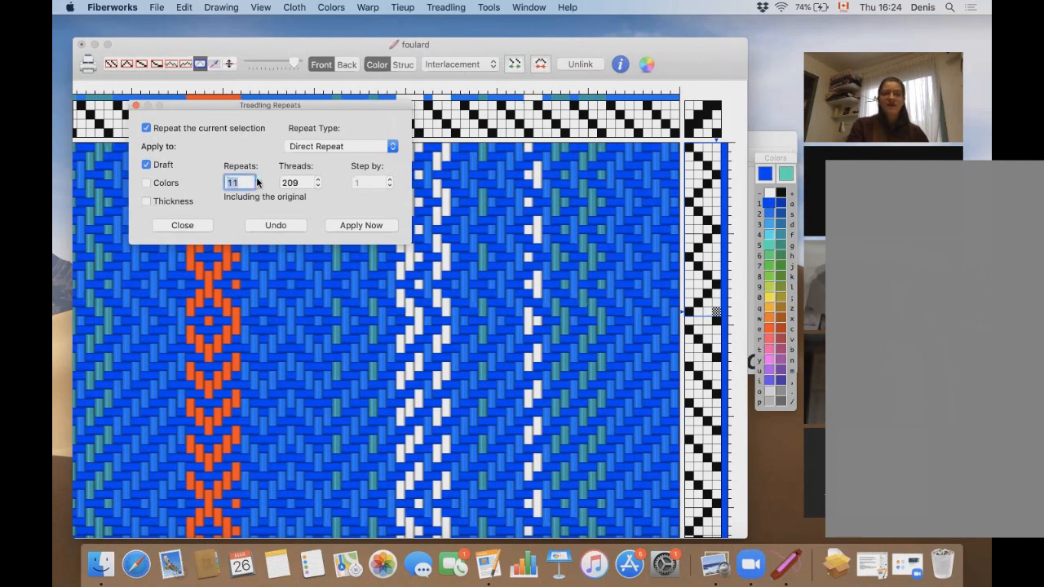
click(353, 227)
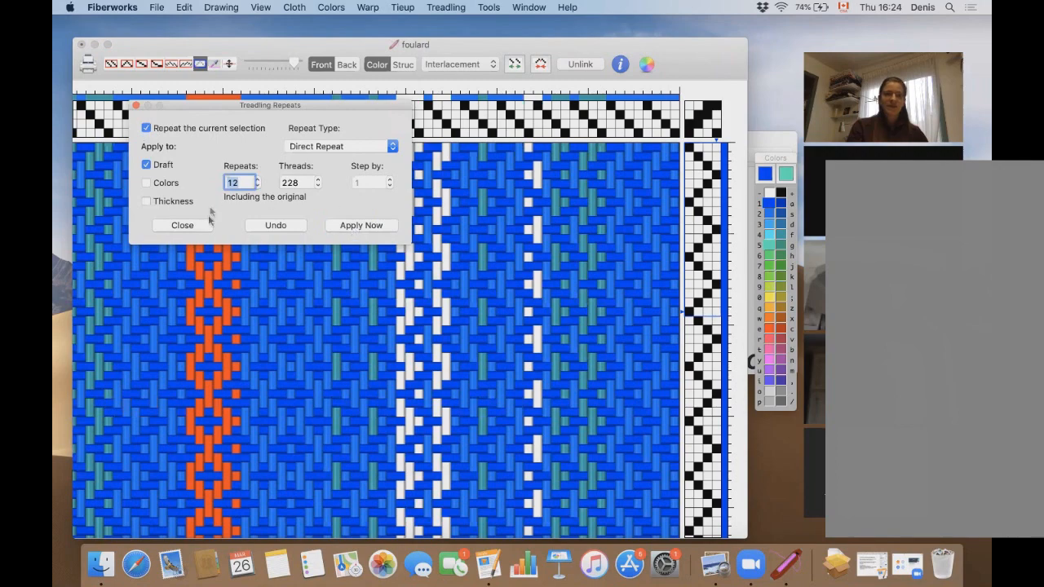
click(184, 226)
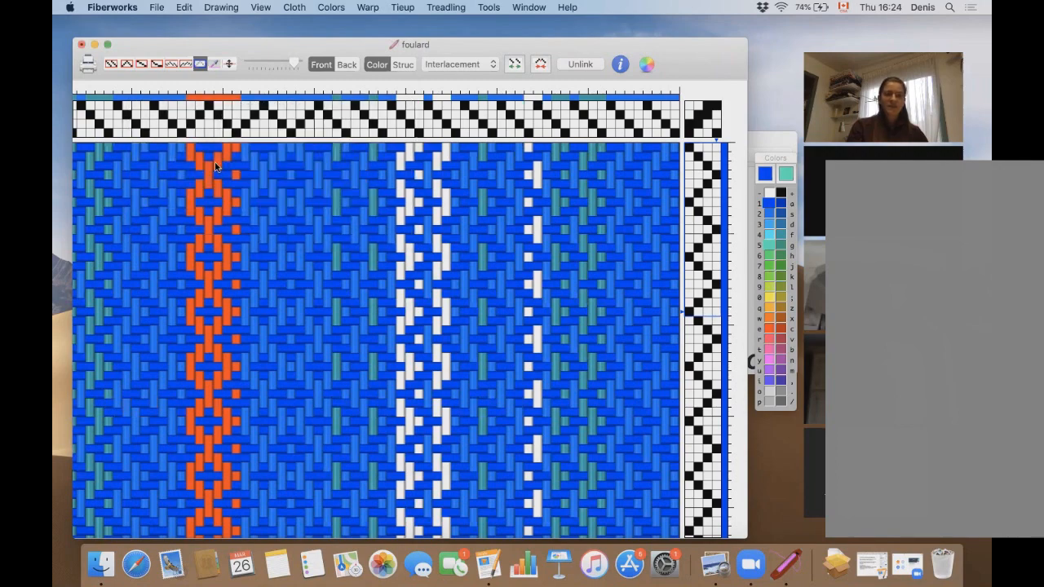
drag(296, 63, 257, 64)
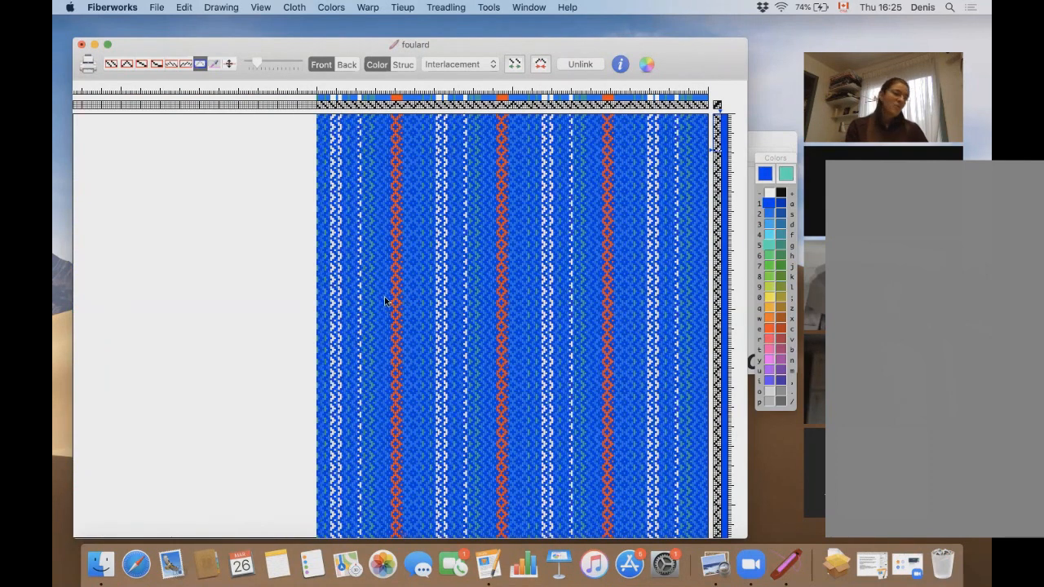
Step: Save the edited draft as a new Fiberworks document named foulard2 in the My Weaving folder
click(156, 8)
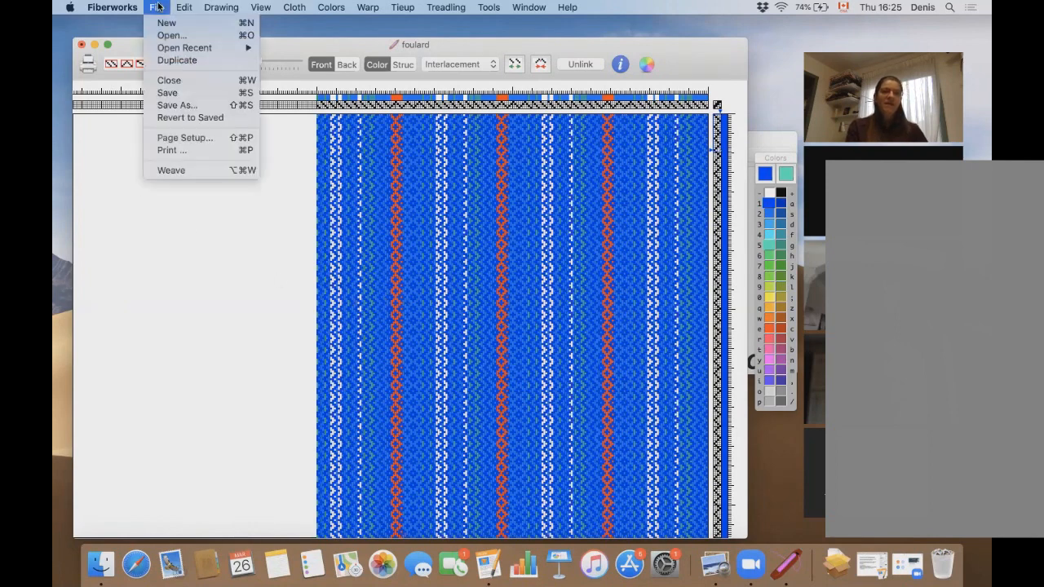
click(200, 105)
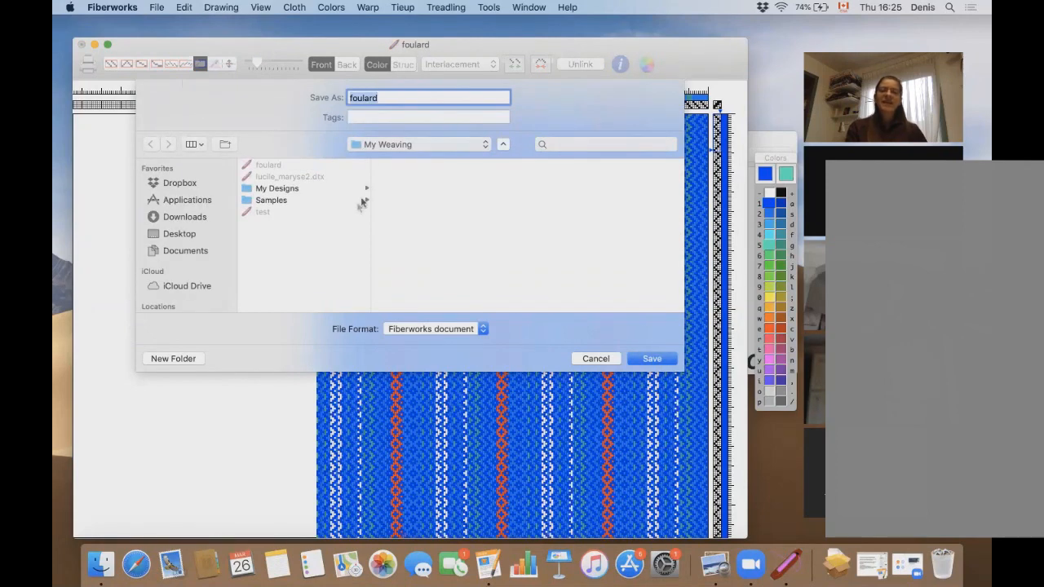
click(392, 95)
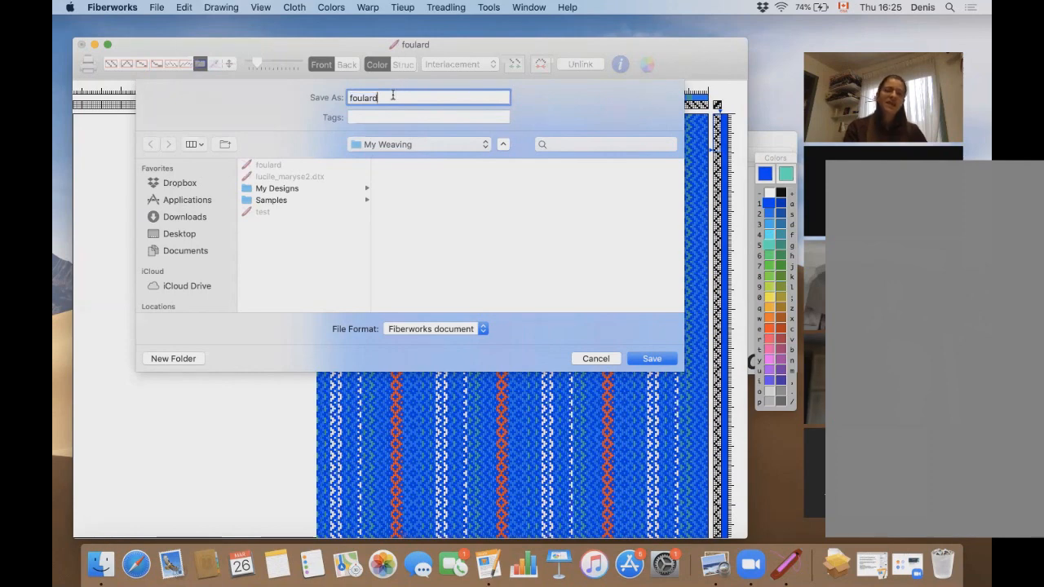
text(2)
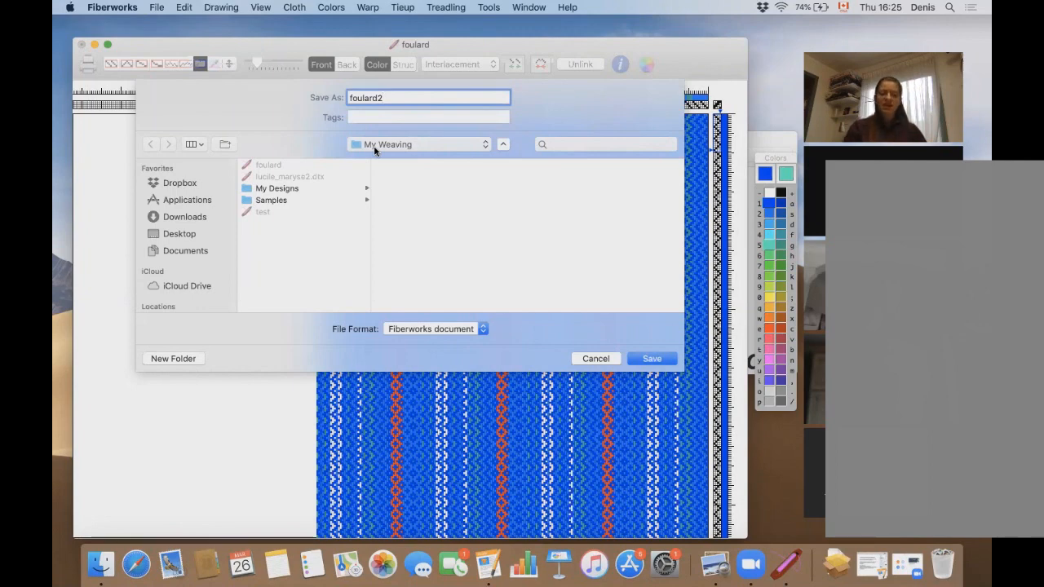
click(653, 358)
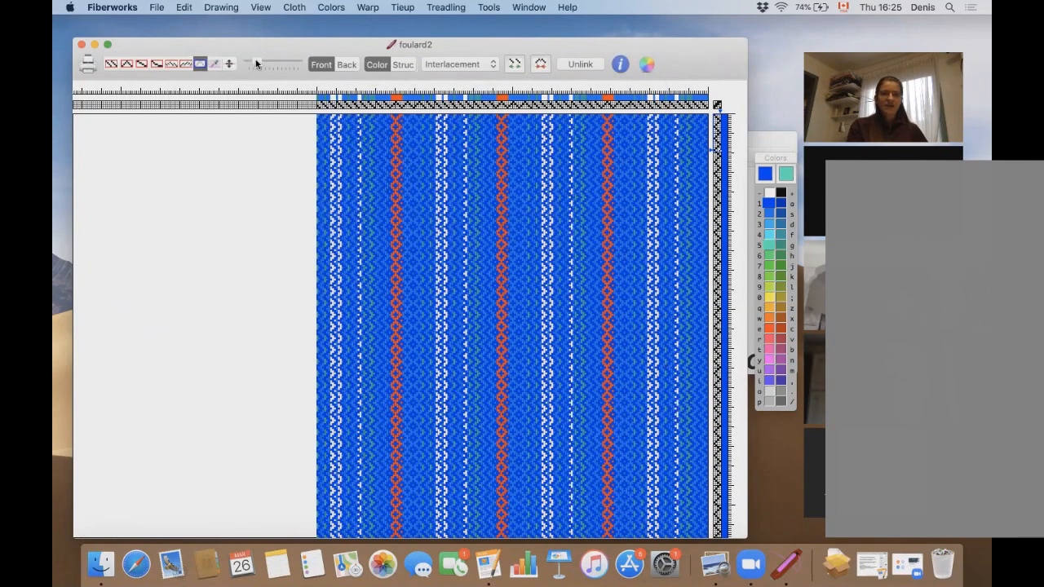
drag(256, 64, 298, 64)
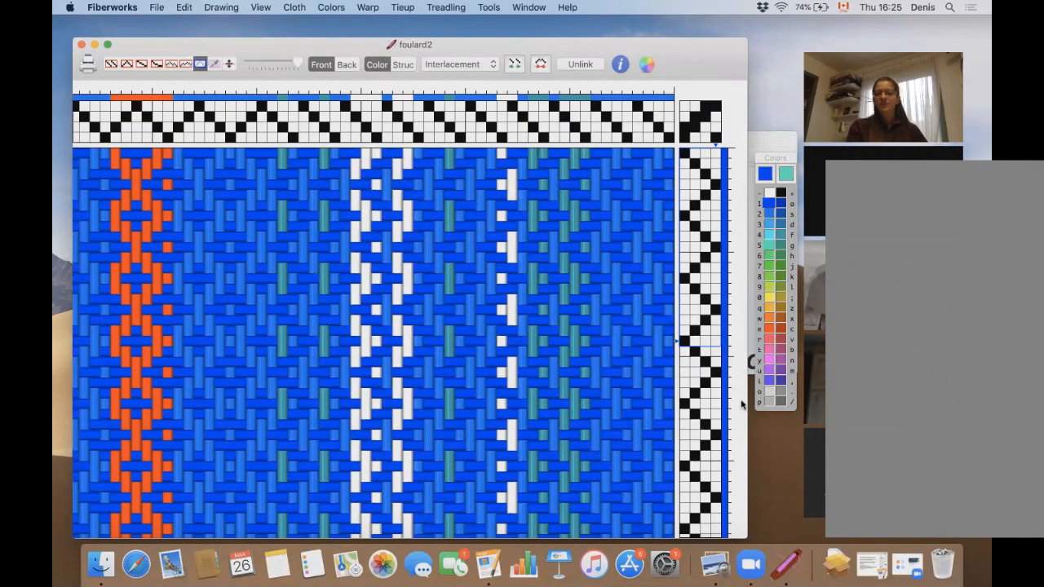
drag(299, 65, 267, 57)
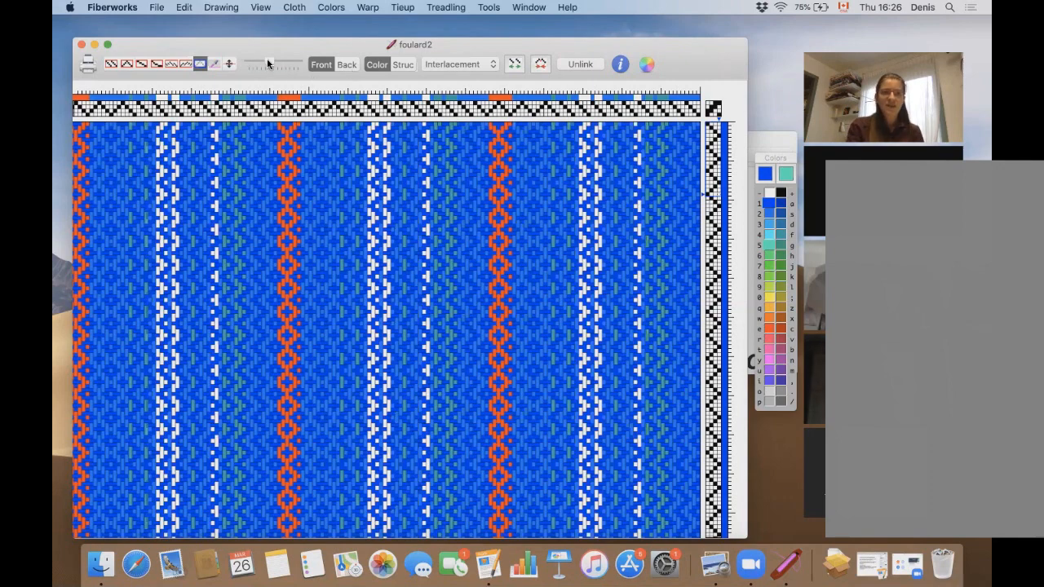
drag(268, 60, 292, 60)
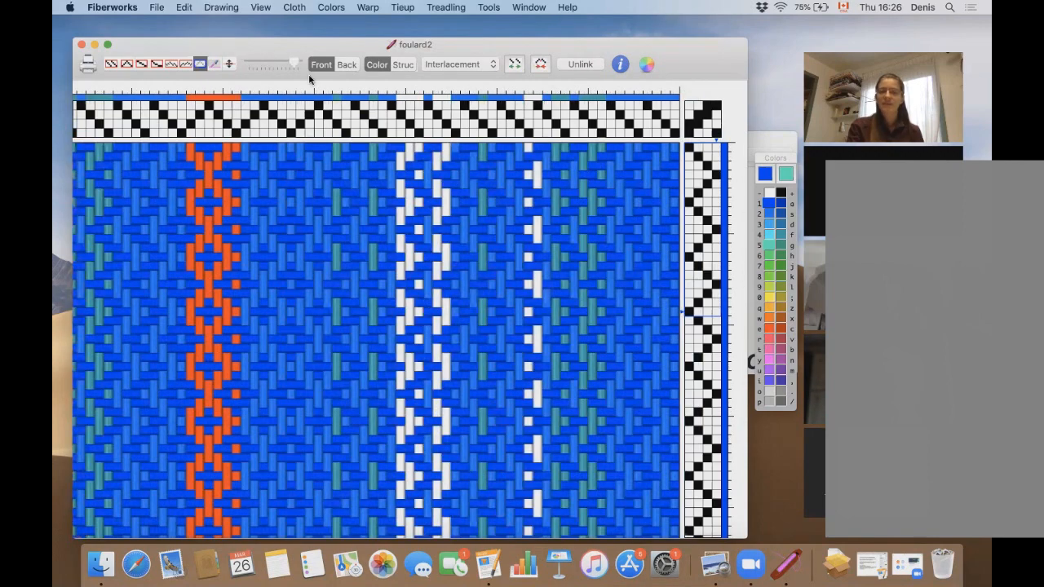
click(731, 155)
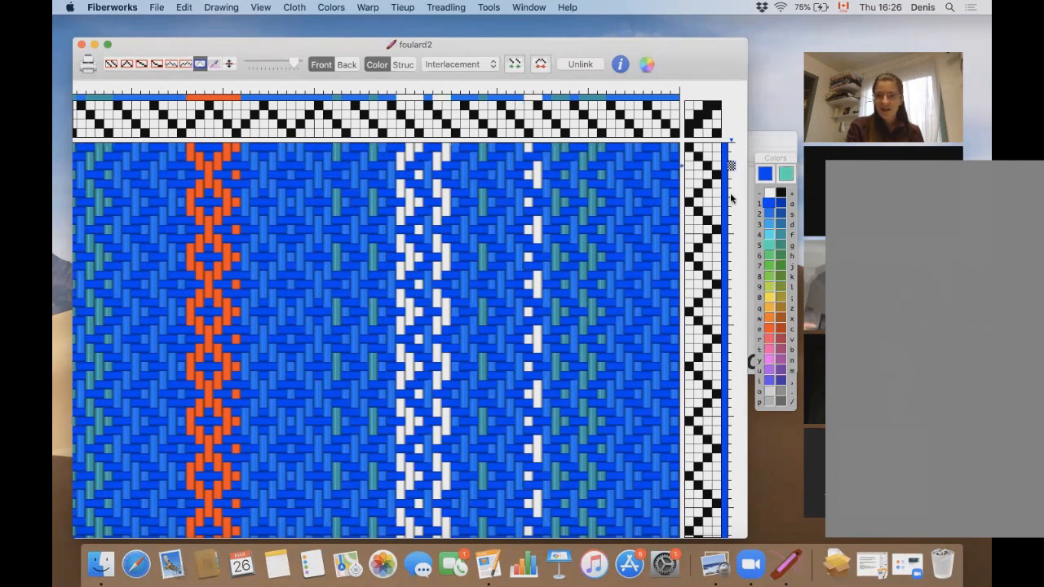
click(111, 63)
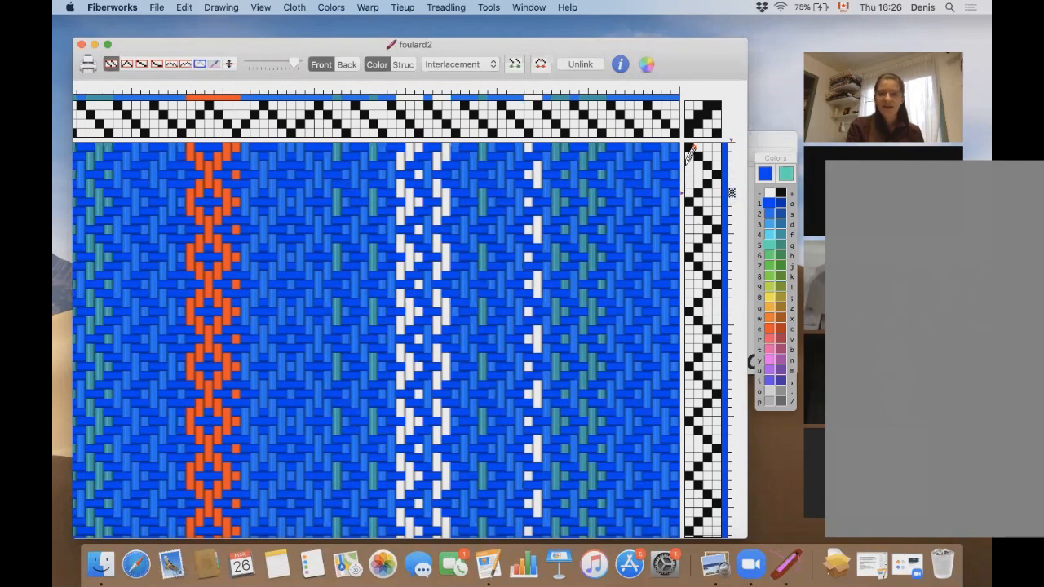
click(732, 177)
click(733, 174)
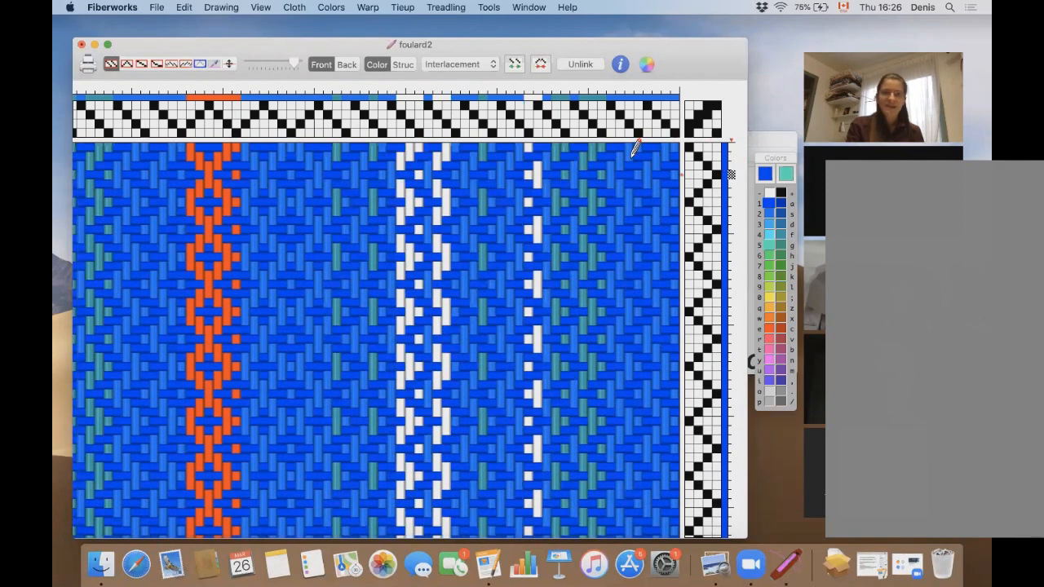
click(200, 65)
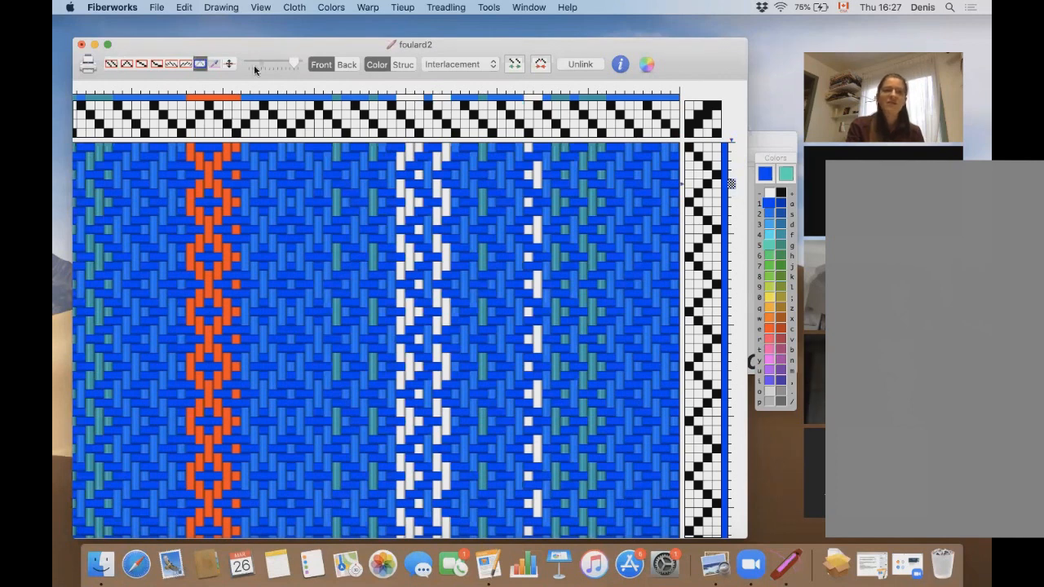
drag(730, 171, 733, 216)
click(732, 156)
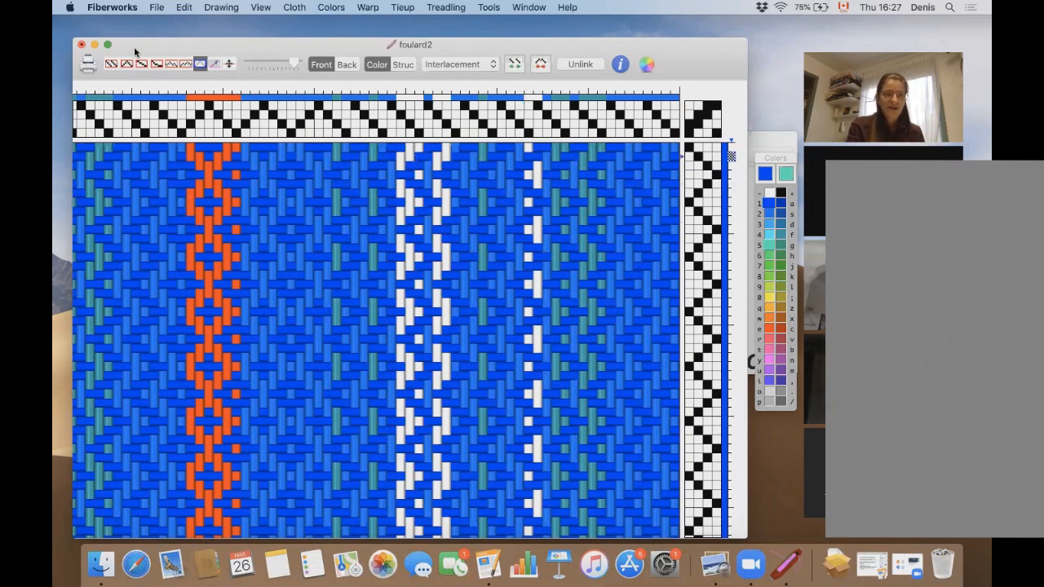
Step: Try thickening individual picks in the weft thickness column with the straight-draw tool, ending with the second and fourth picks thickened
click(112, 65)
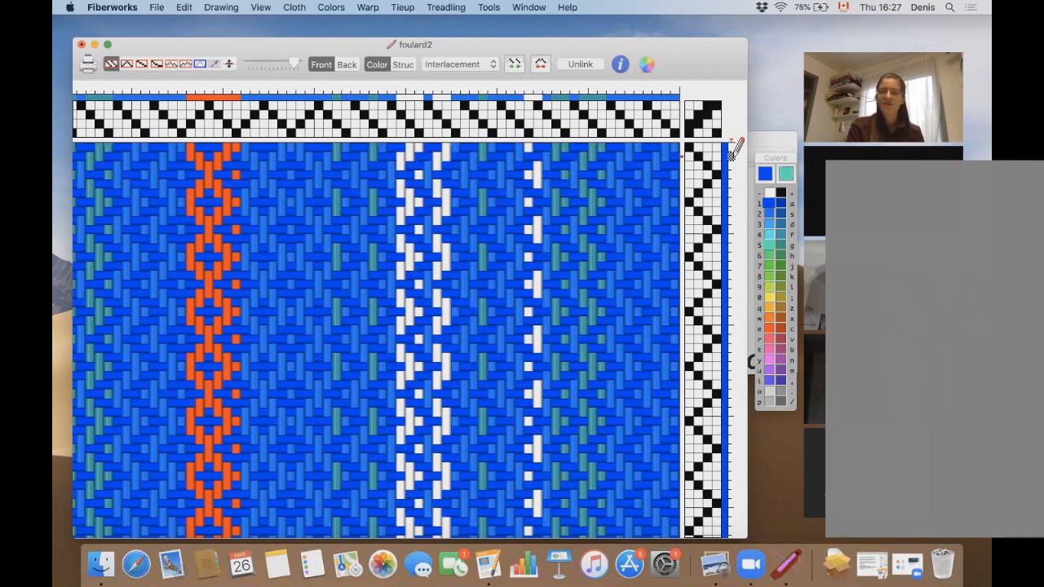
scroll(736, 148, up, 1)
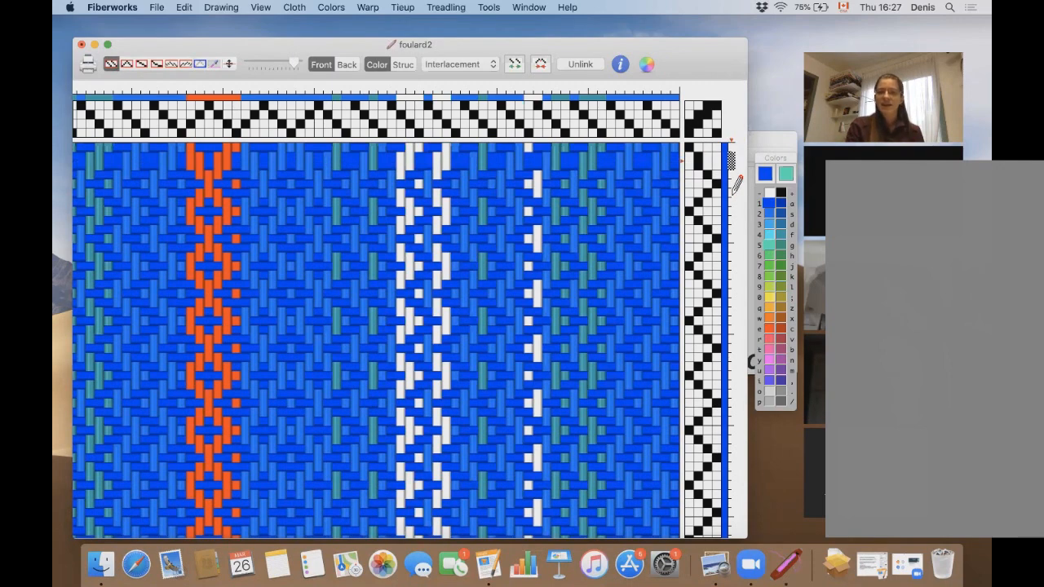
scroll(735, 189, up, 1)
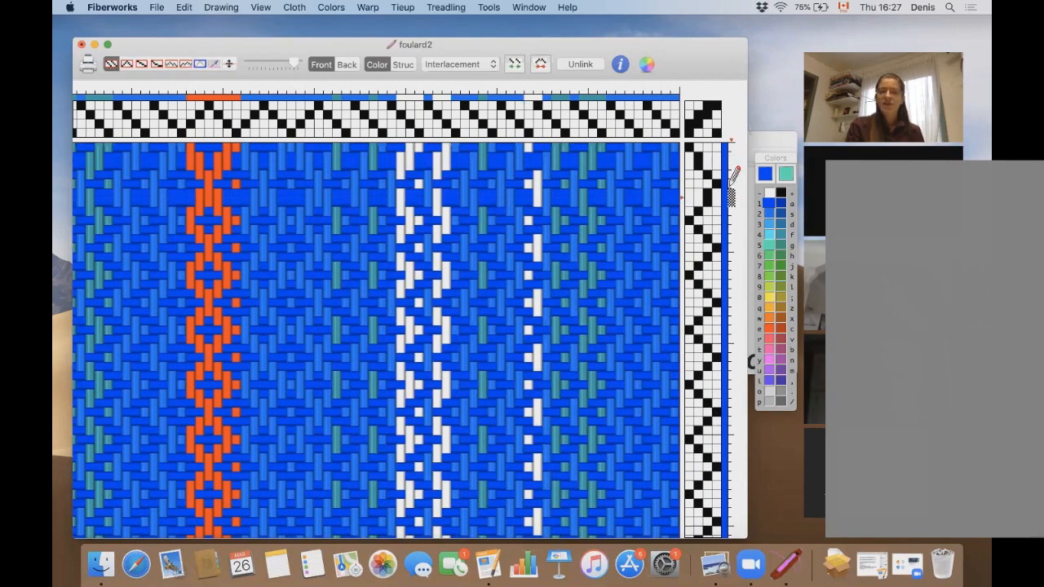
scroll(733, 190, down, 1)
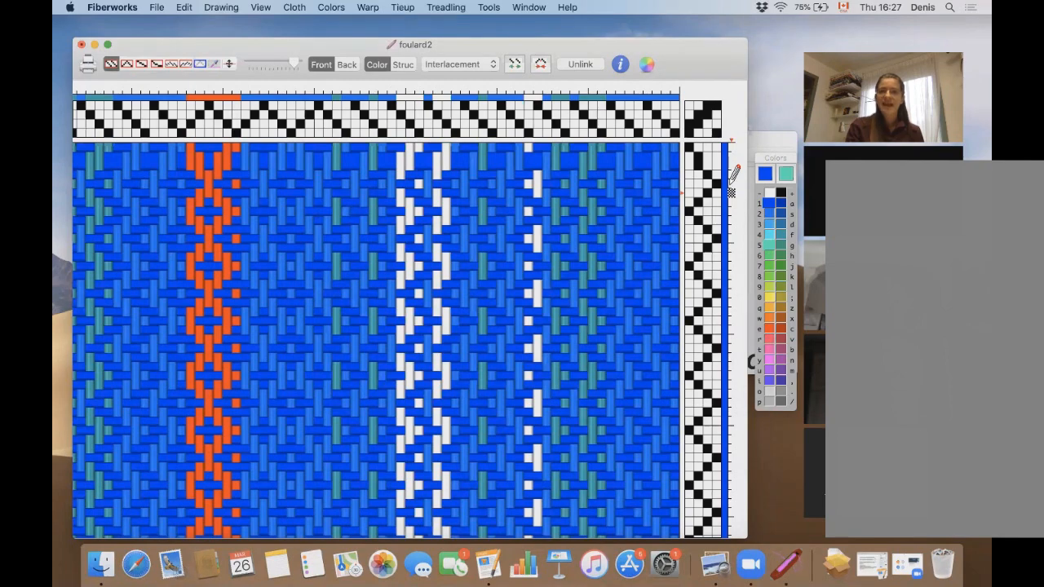
scroll(734, 151, up, 2)
scroll(734, 151, down, 3)
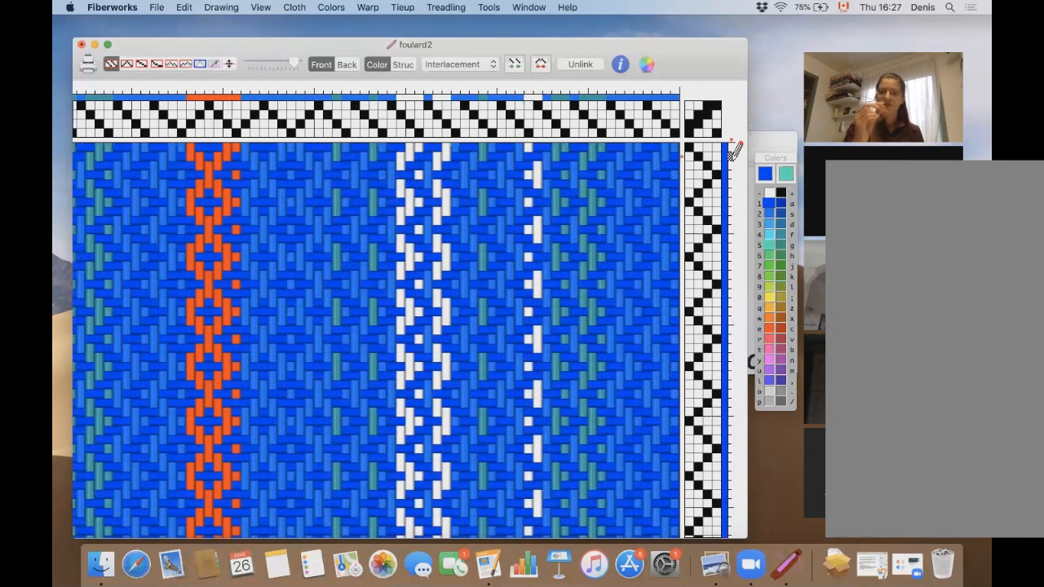
scroll(735, 155, up, 1)
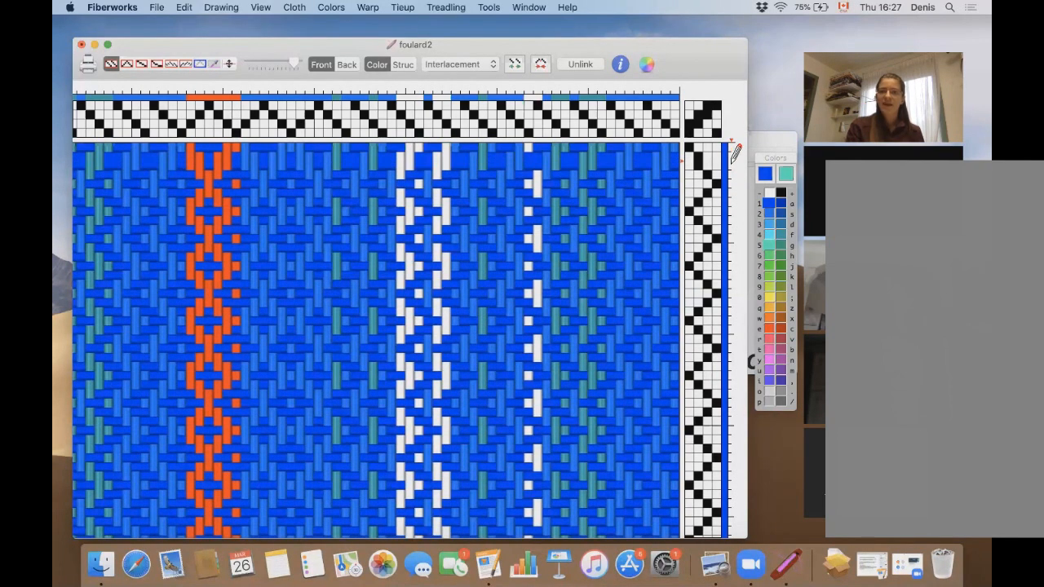
scroll(734, 169, up, 1)
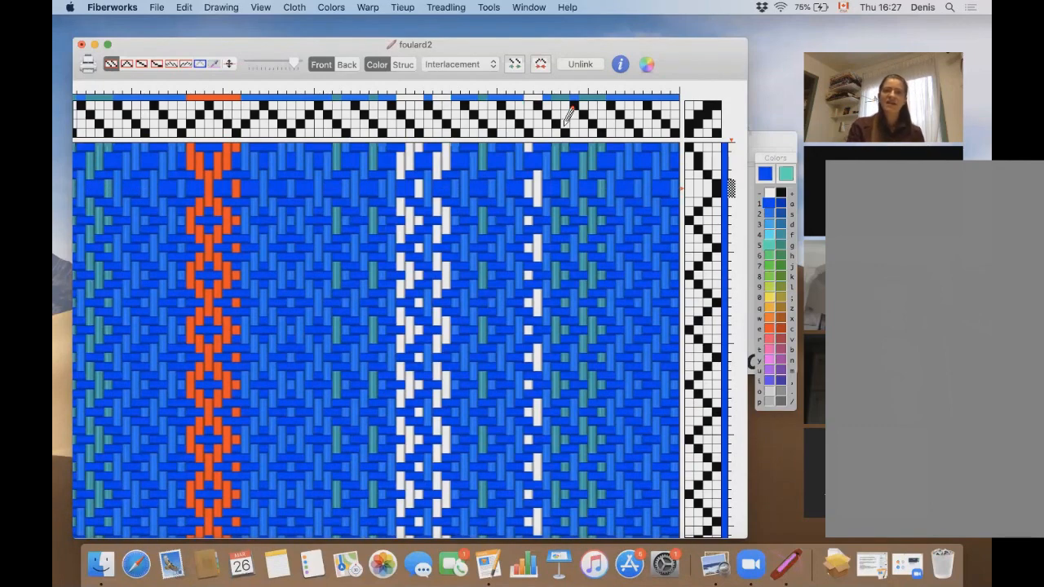
Step: Fill the treadling thread thickness with an AB cycle, setting A threads to 8 and B threads to 3, replacing all picks
click(447, 7)
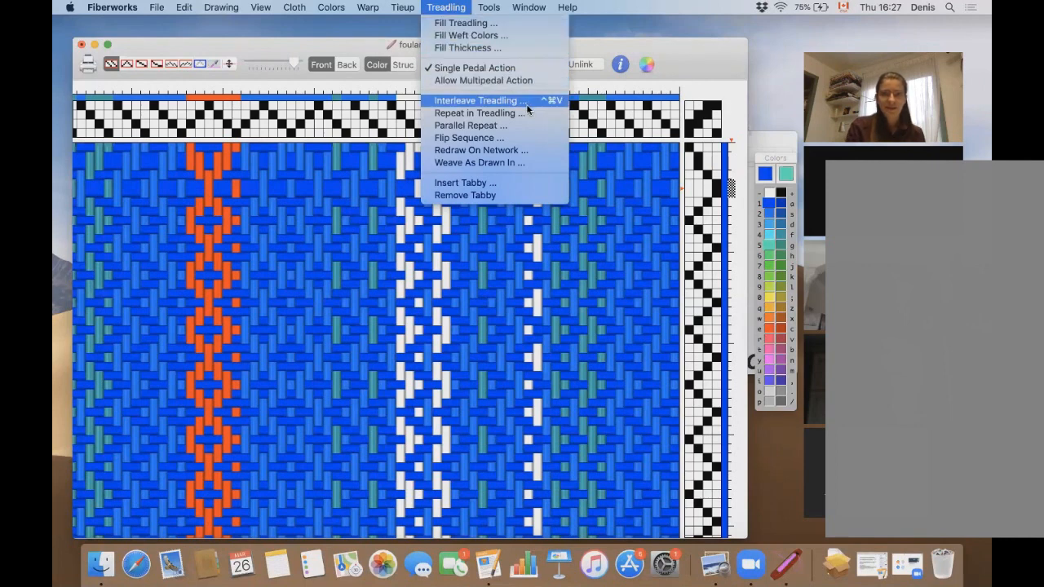
click(541, 51)
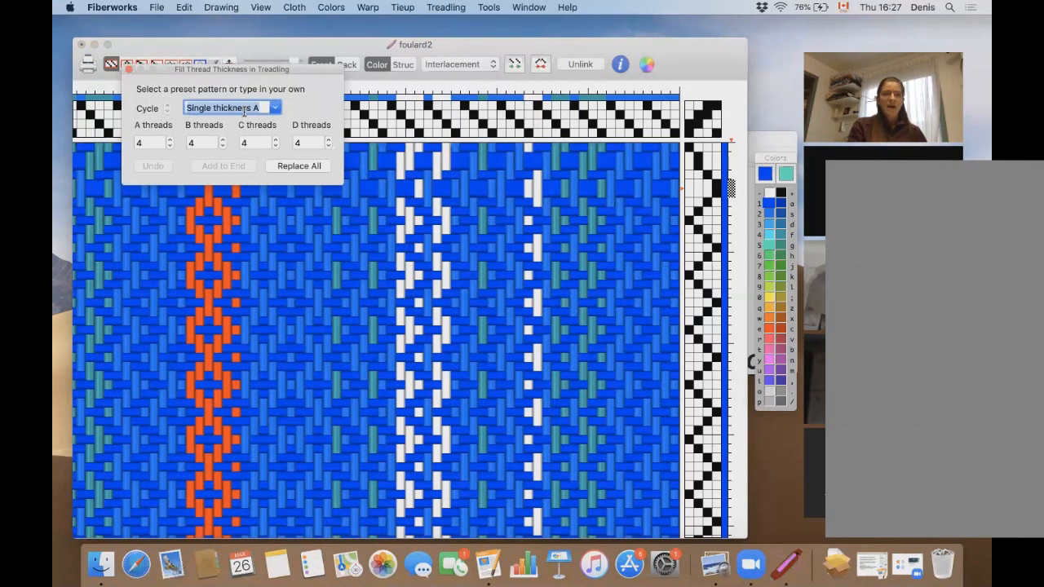
click(275, 109)
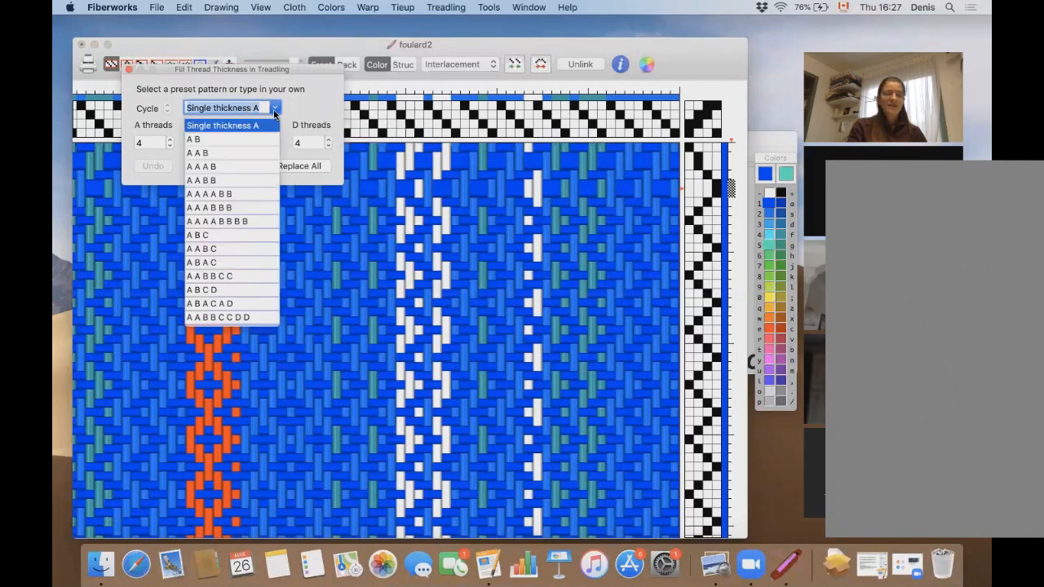
click(274, 110)
click(275, 109)
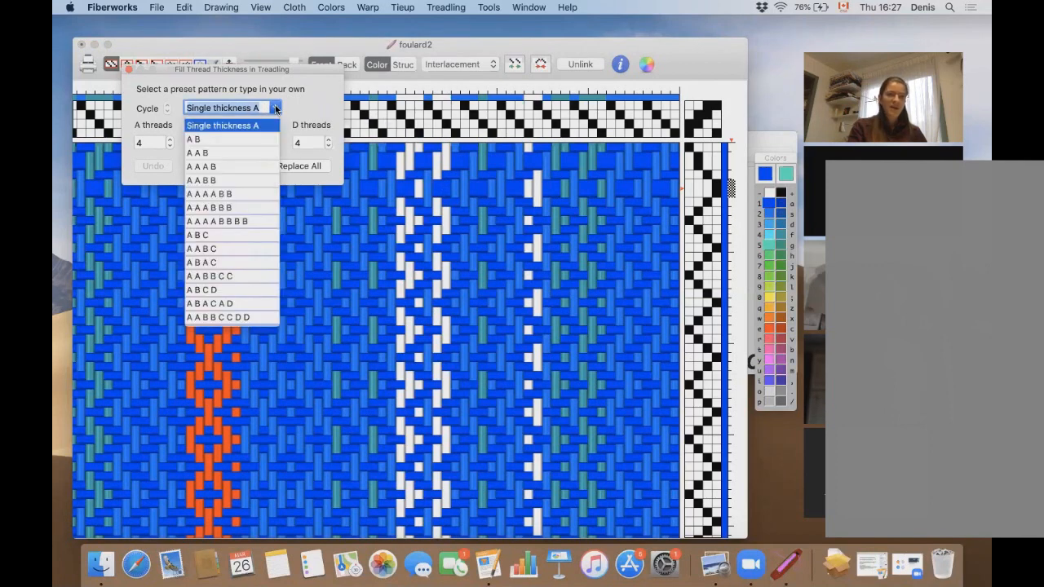
click(208, 139)
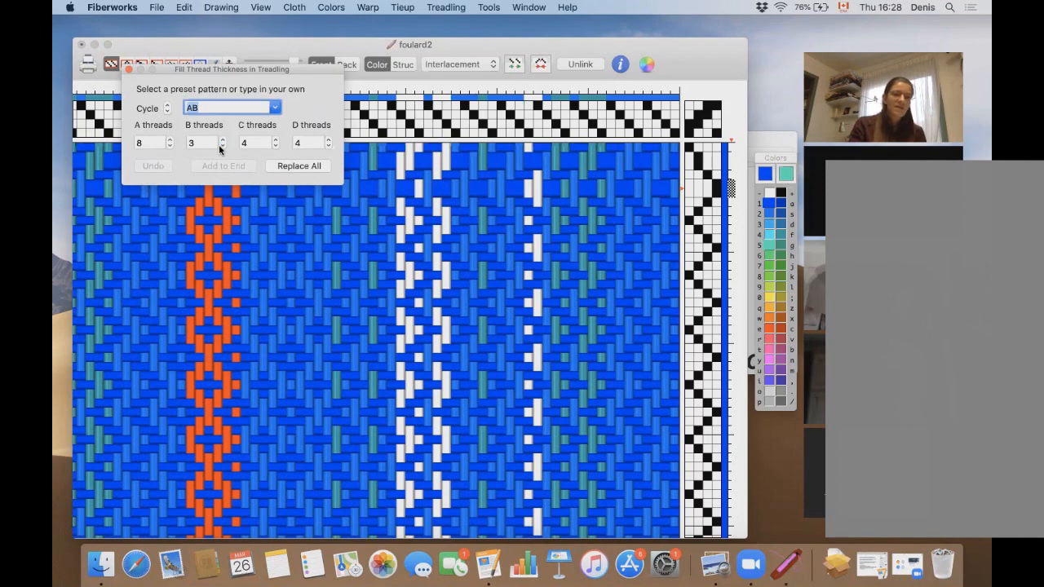
click(303, 168)
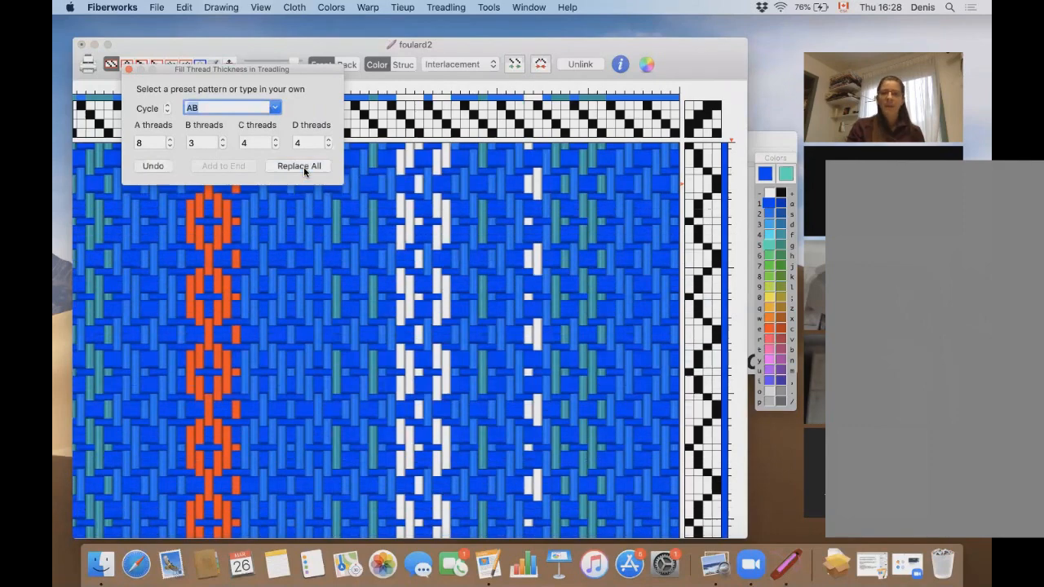
click(129, 72)
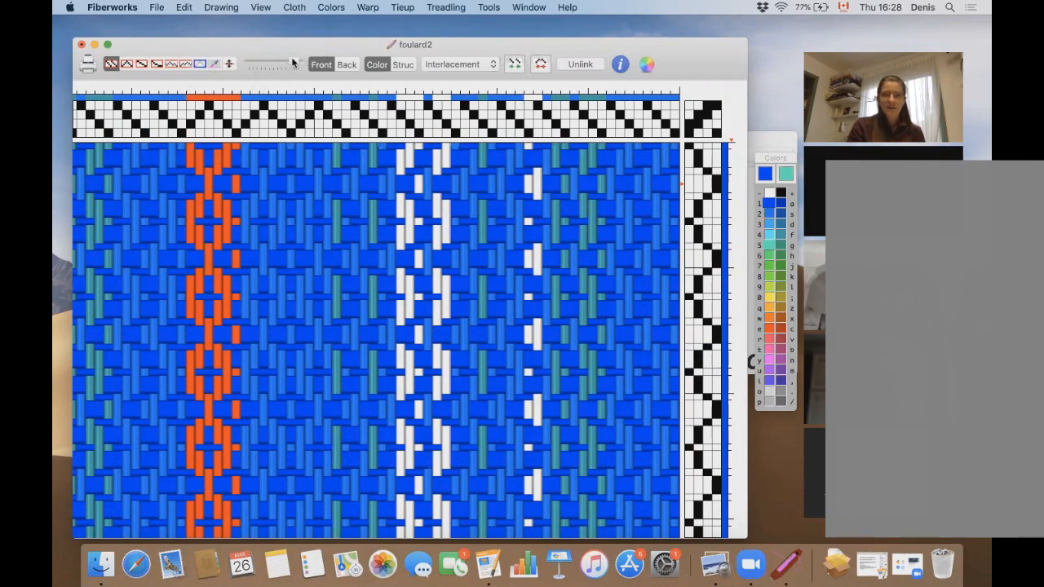
drag(294, 63, 264, 63)
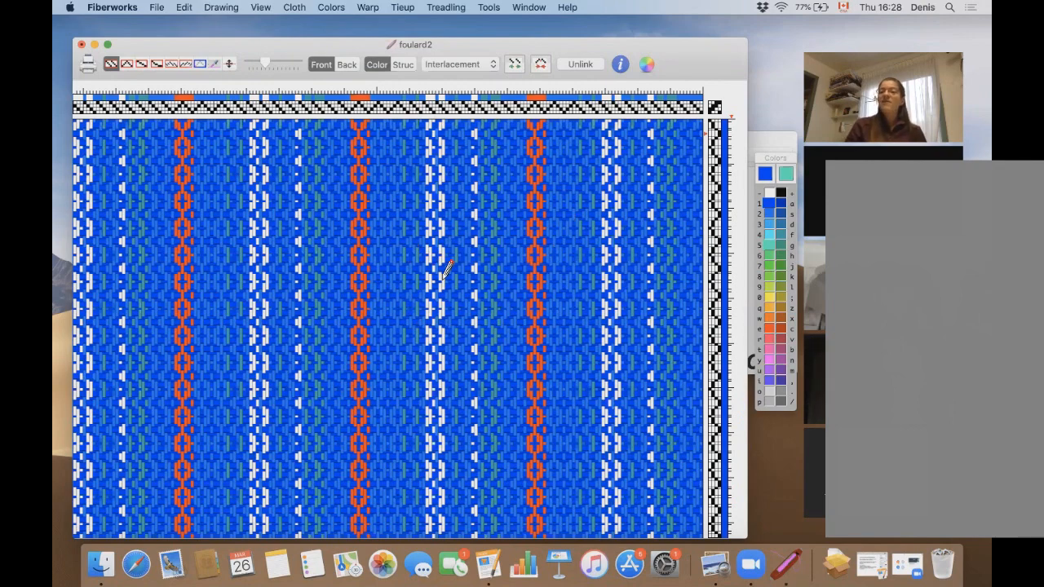
Step: Preview the draft's printout with Threading Only included, comparing the page with and without color bars
click(87, 70)
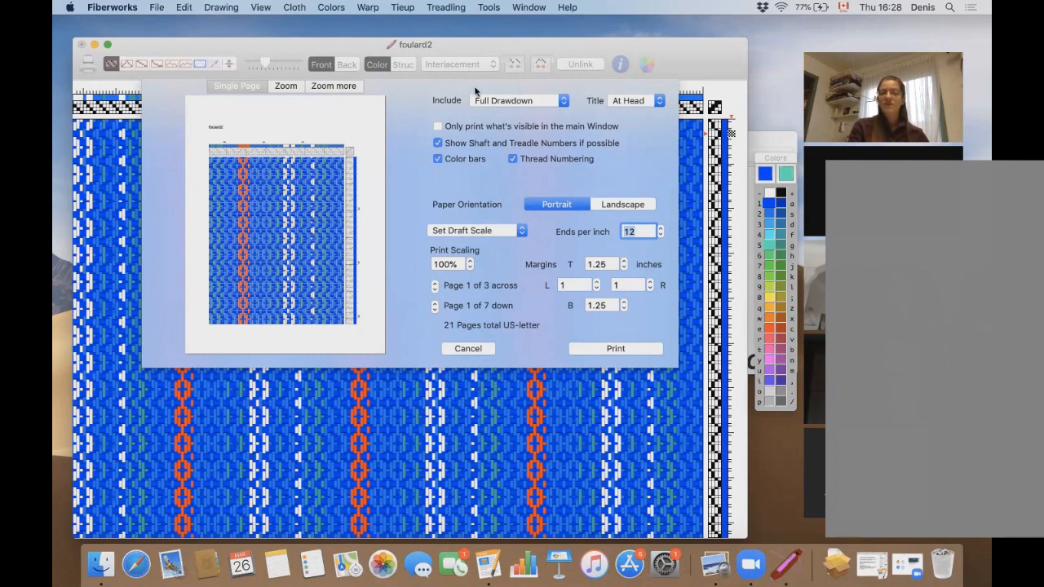
click(563, 102)
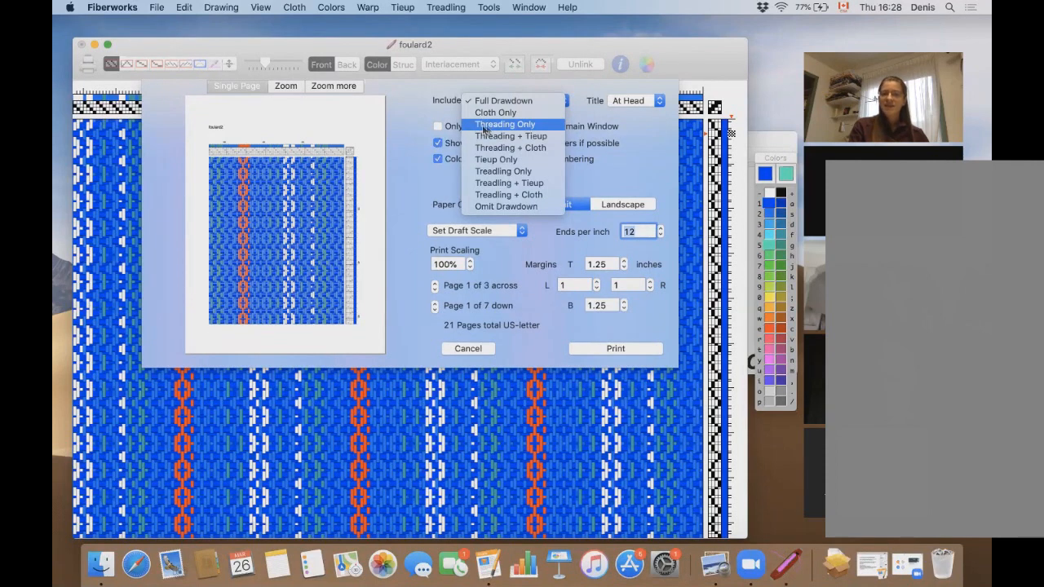
click(521, 123)
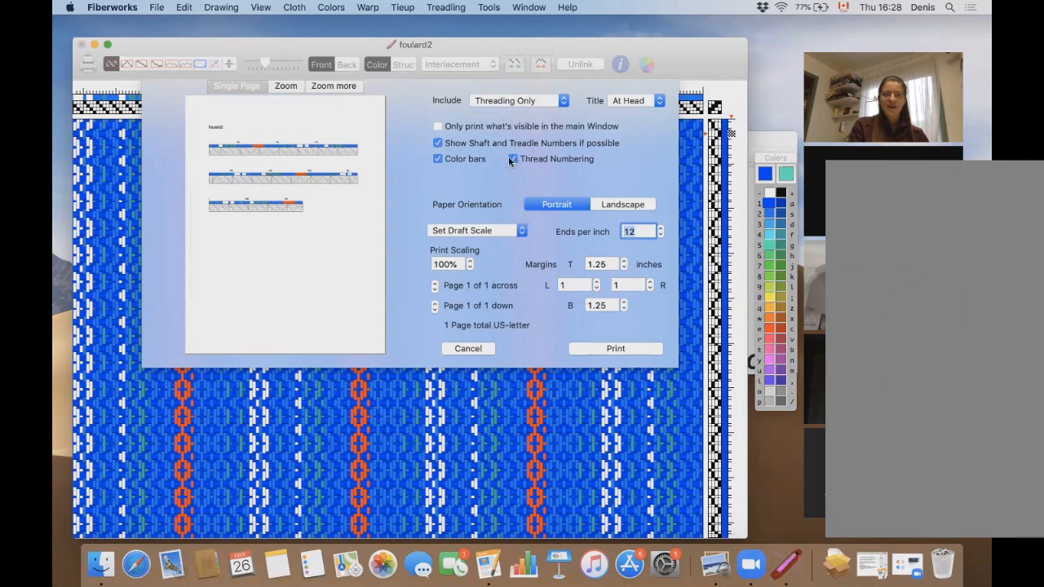
click(438, 160)
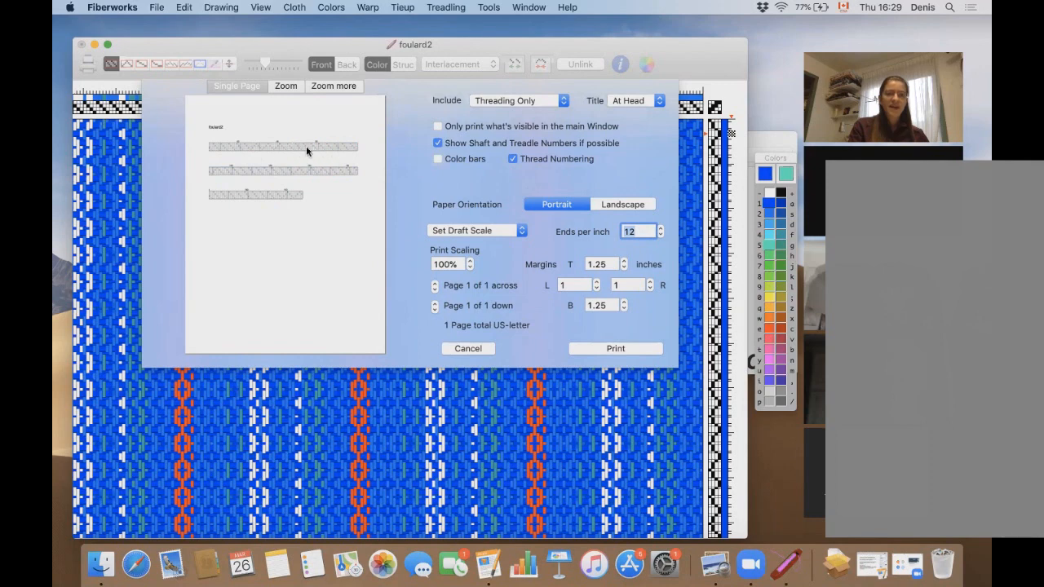
click(439, 159)
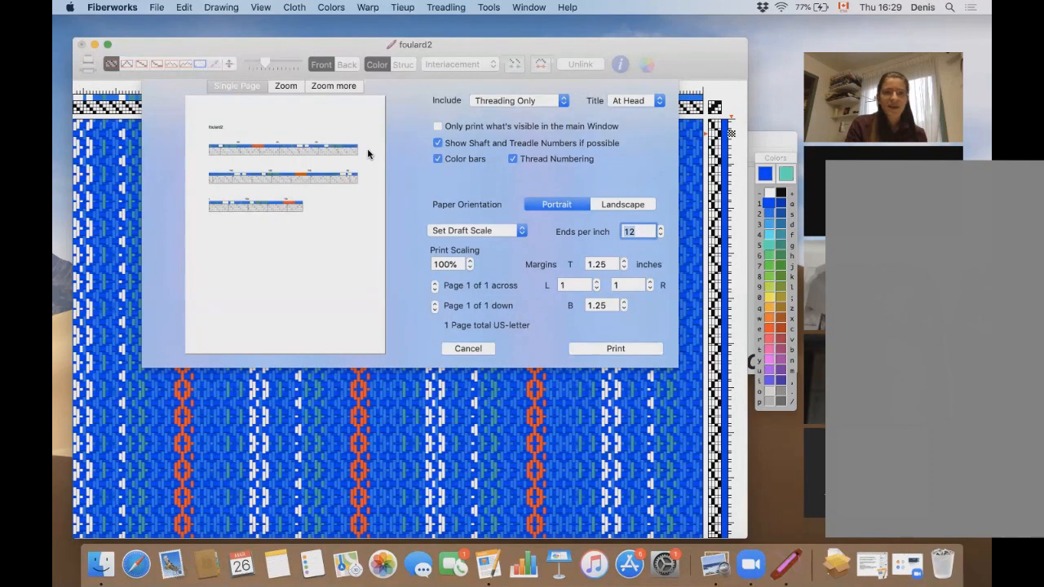
click(438, 159)
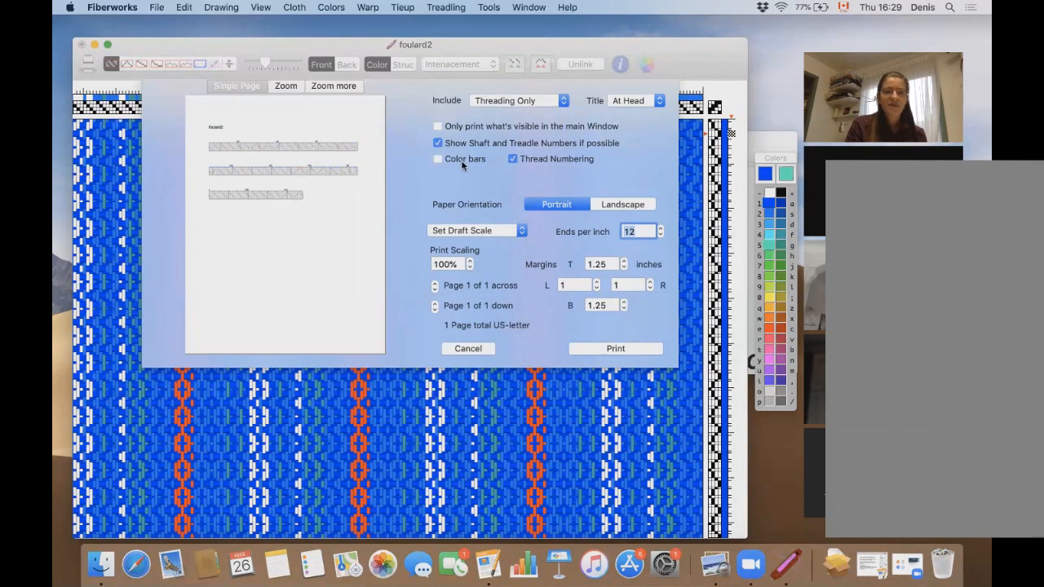
click(439, 160)
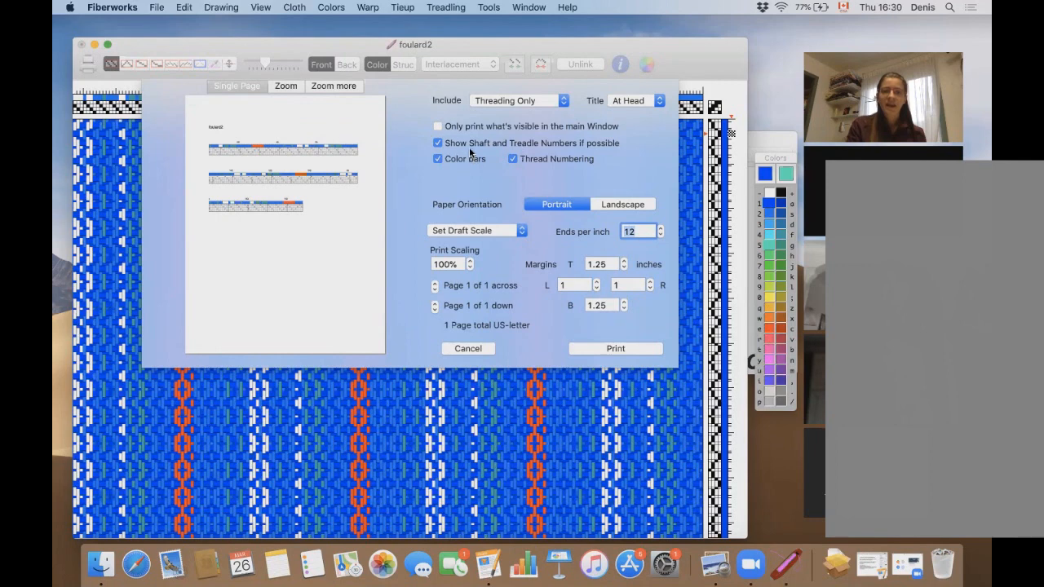
Step: Compare the threading print preview with and without shaft and treadle numbers, and leave the print setup without printing
mouse_move(447, 142)
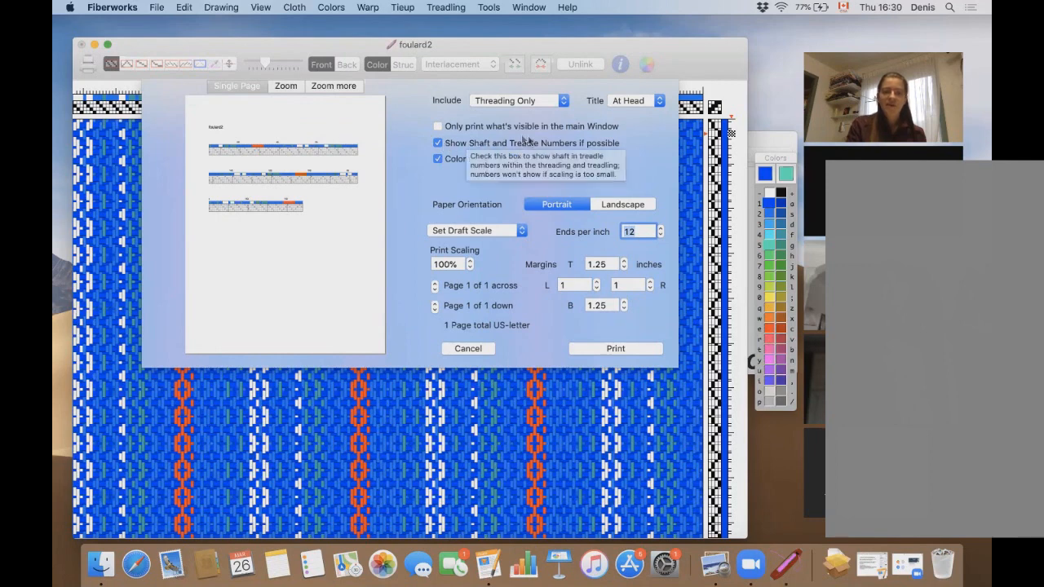
click(440, 144)
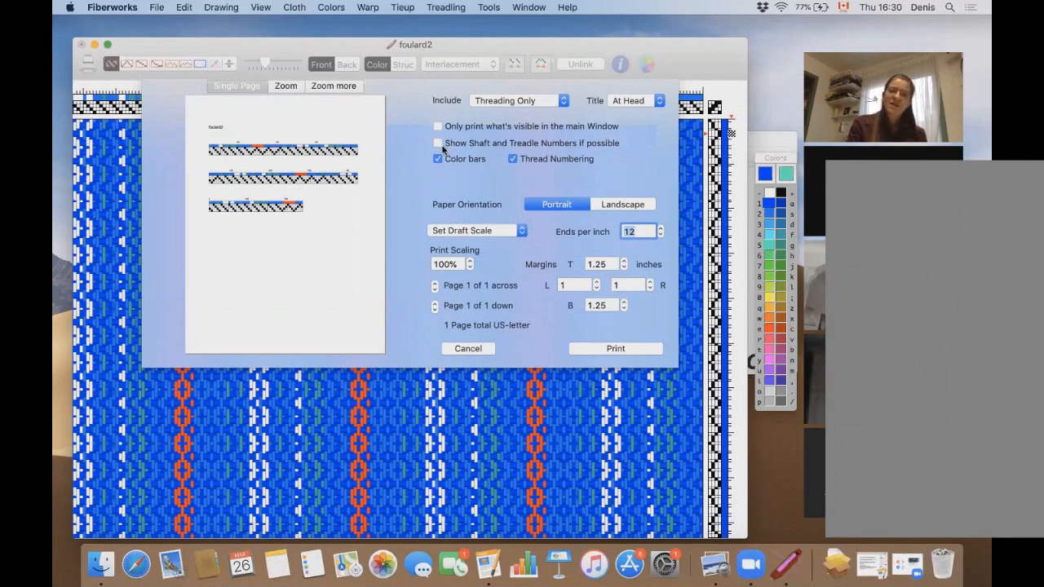
click(438, 143)
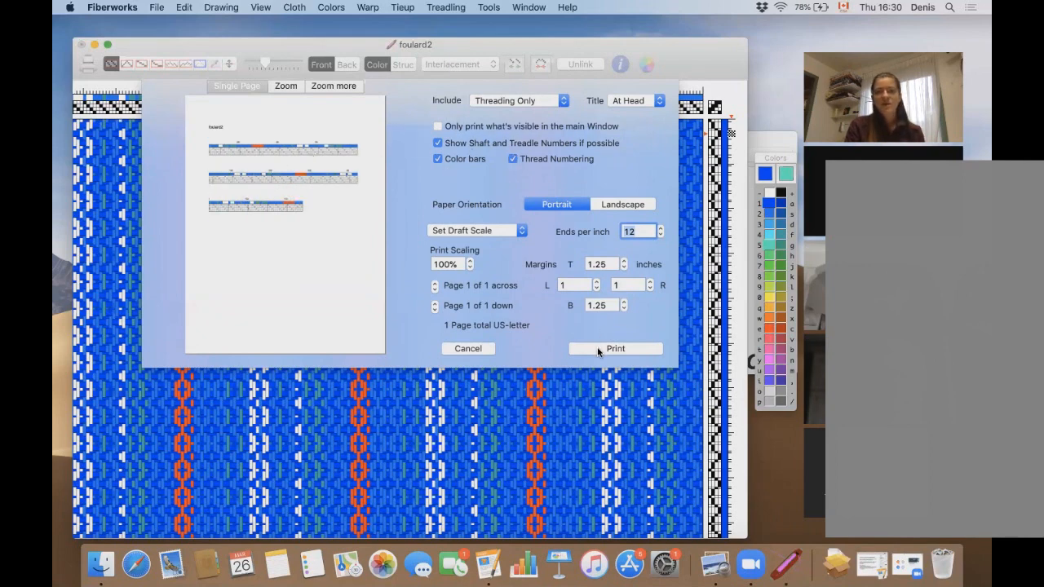
click(468, 348)
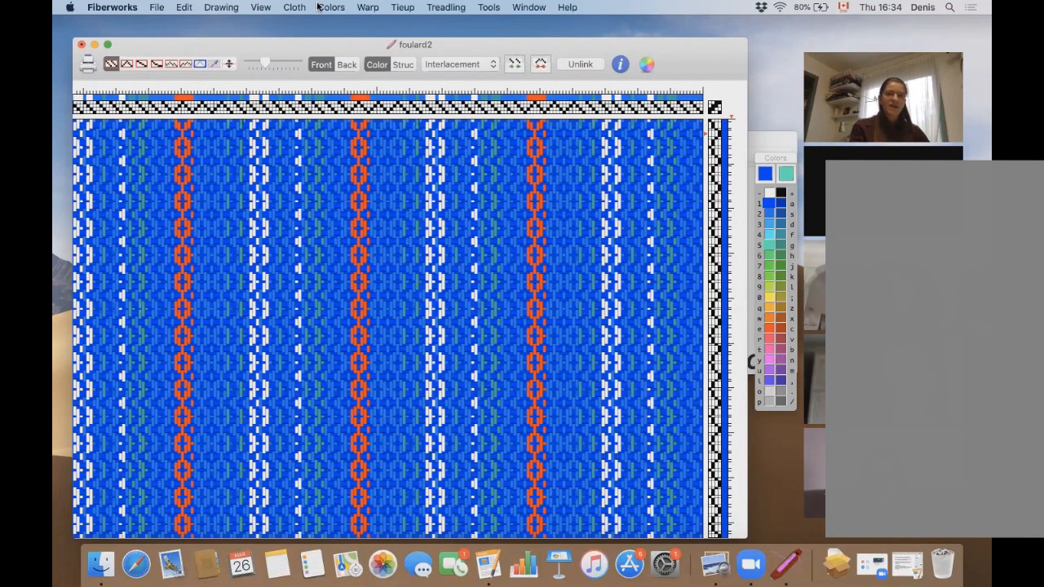
Step: Review the heddle counts by shaft and the colors used in the foulard2 draft's Notes and Records, and close them
click(291, 7)
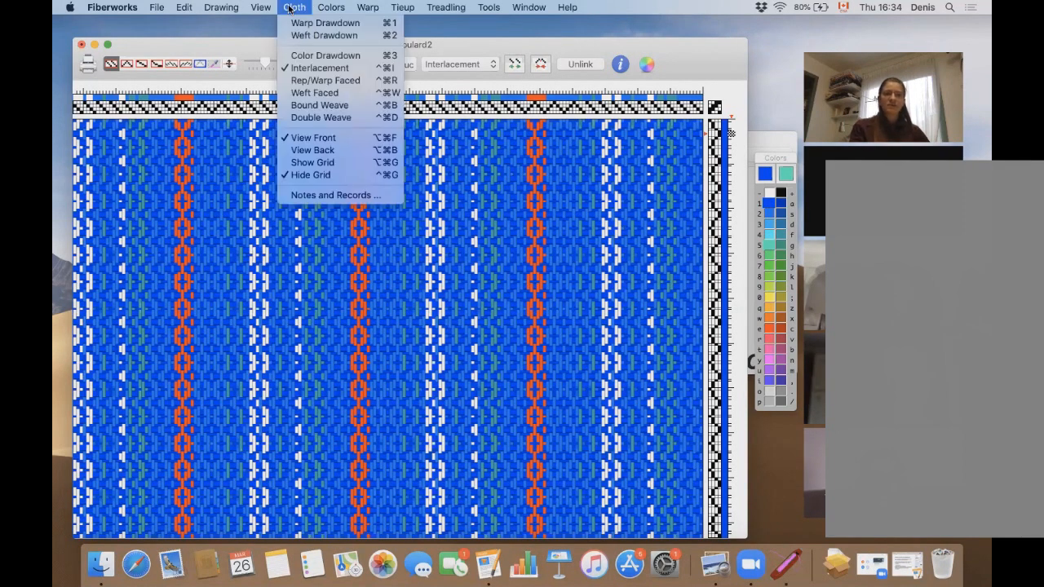
click(374, 196)
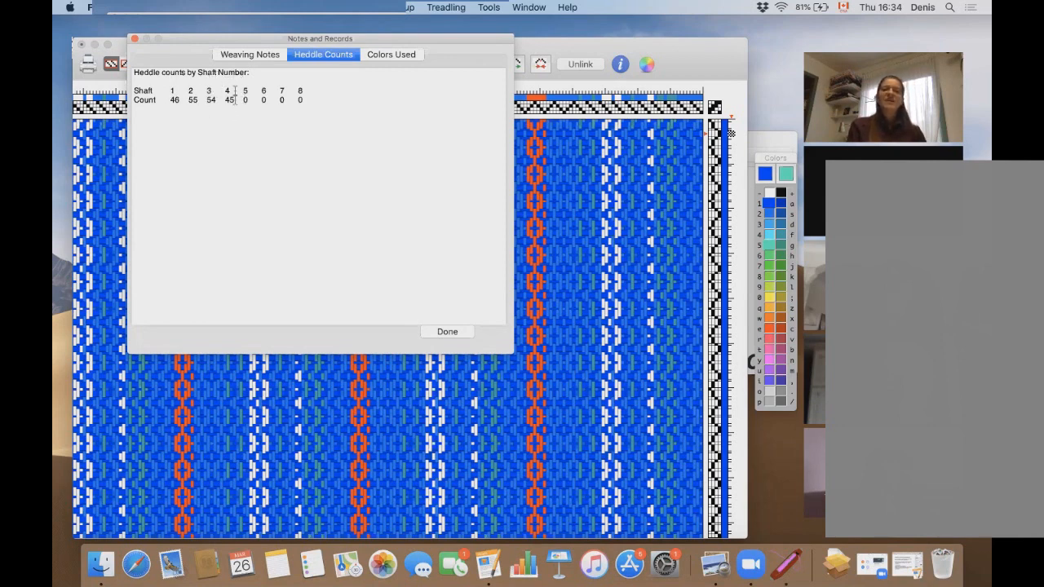
click(397, 55)
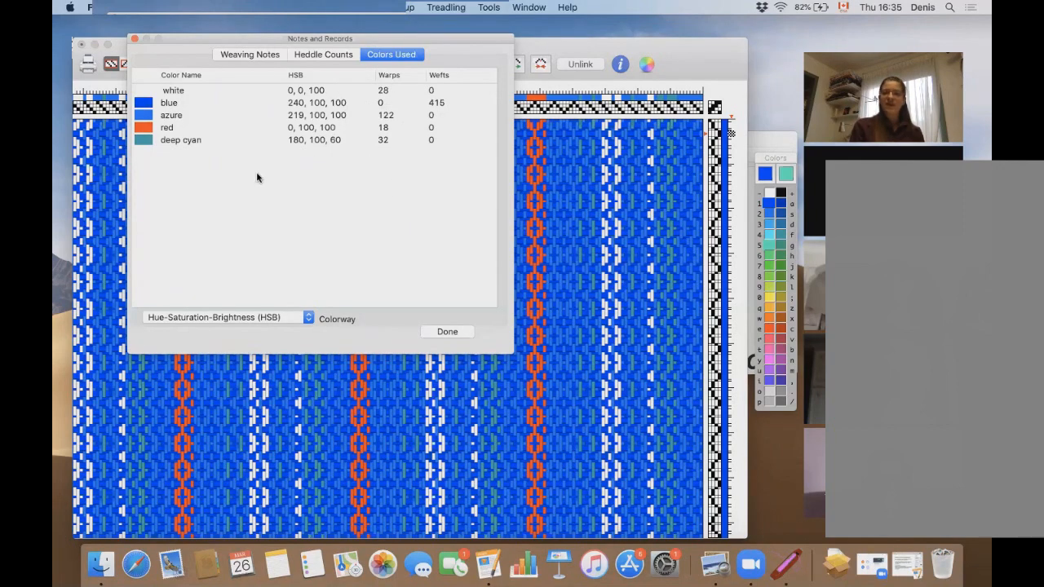
click(135, 38)
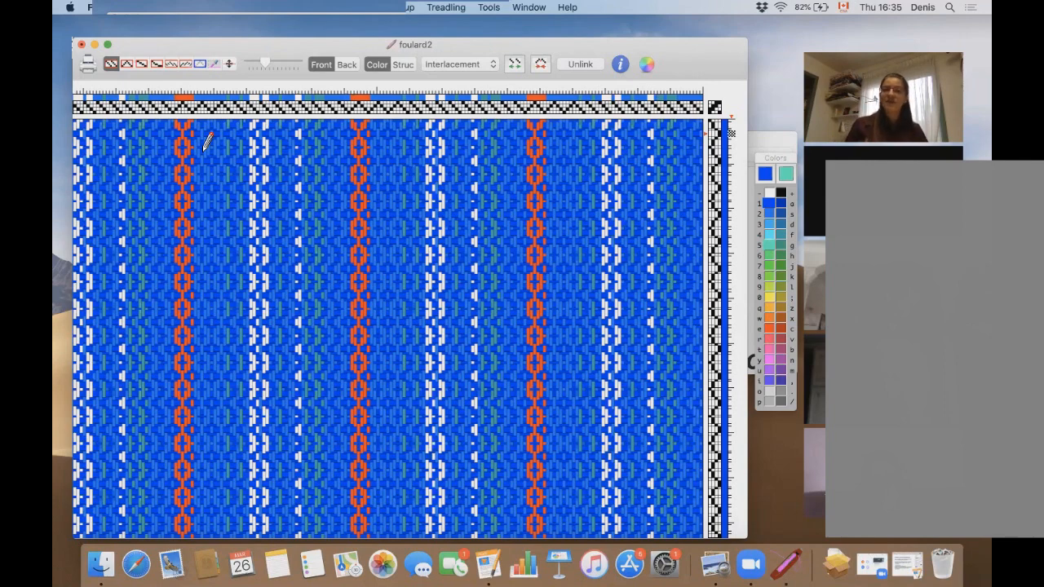
Step: Close the foulard2 draft without saving its changes
click(81, 44)
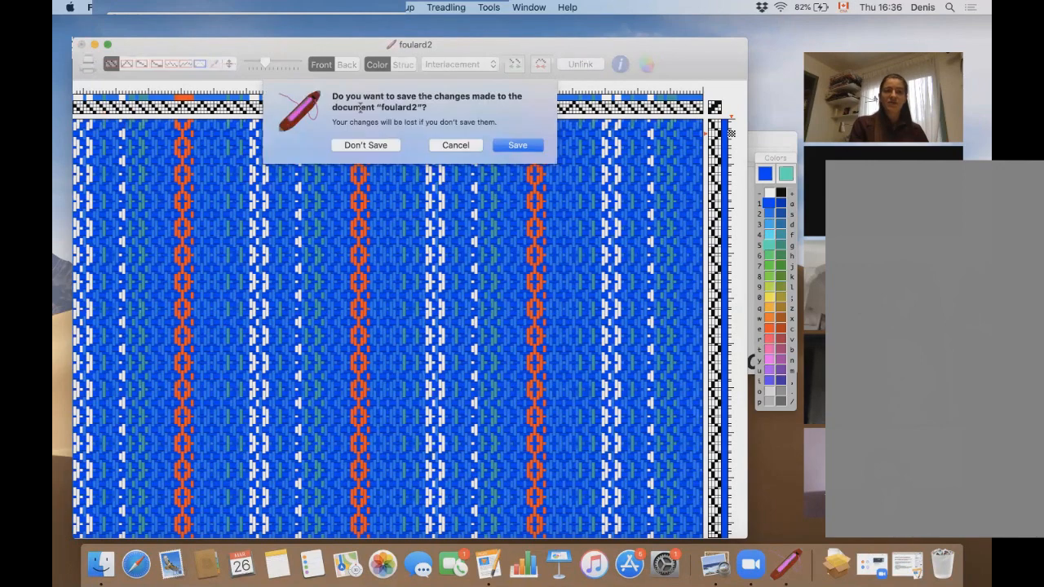
click(375, 144)
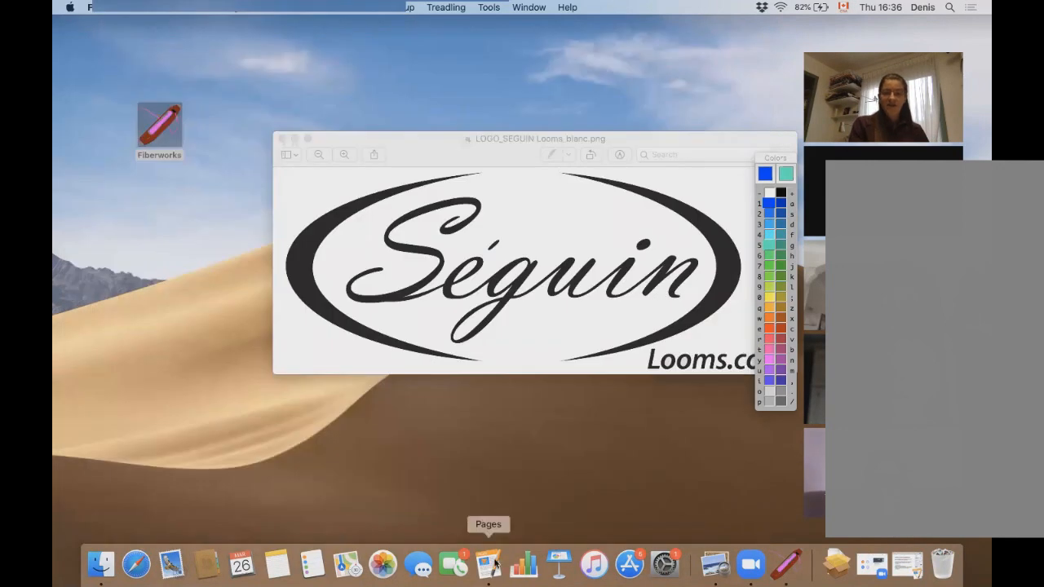
Step: Switch to the contribution document in Pages and undo the last text entry, the CouponCovid discount paragraph
click(496, 562)
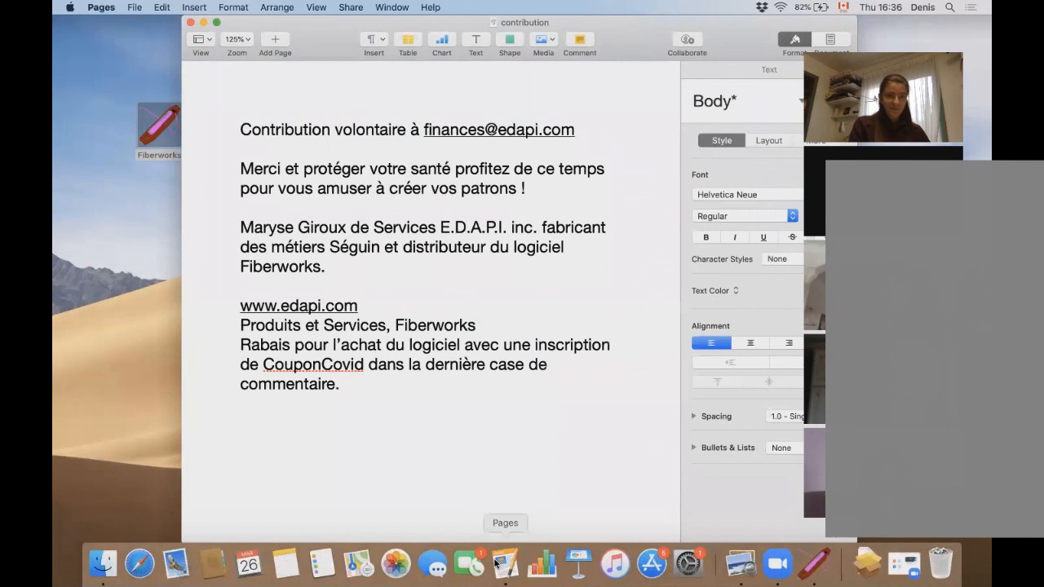
key(super+z)
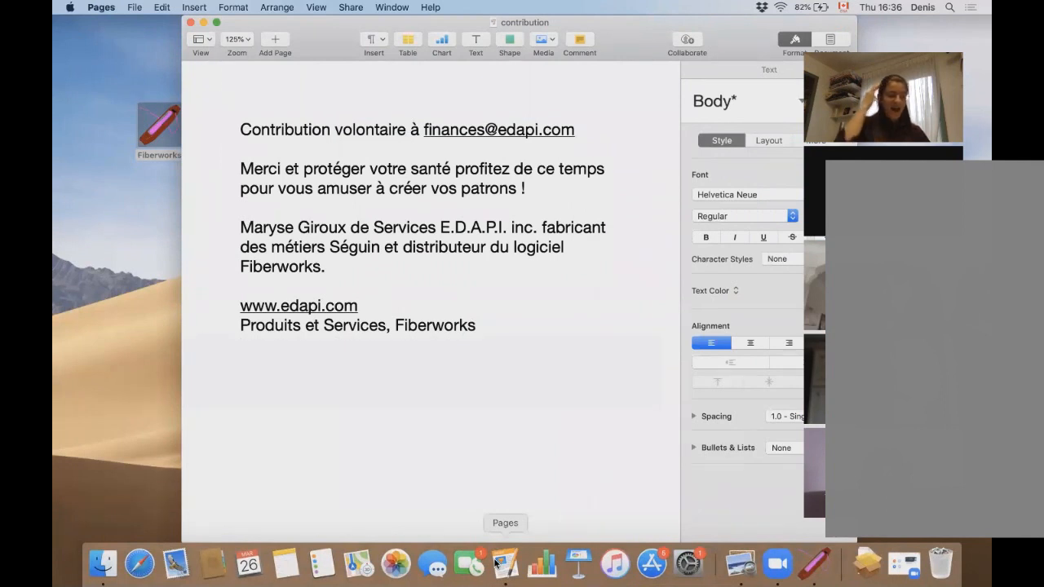